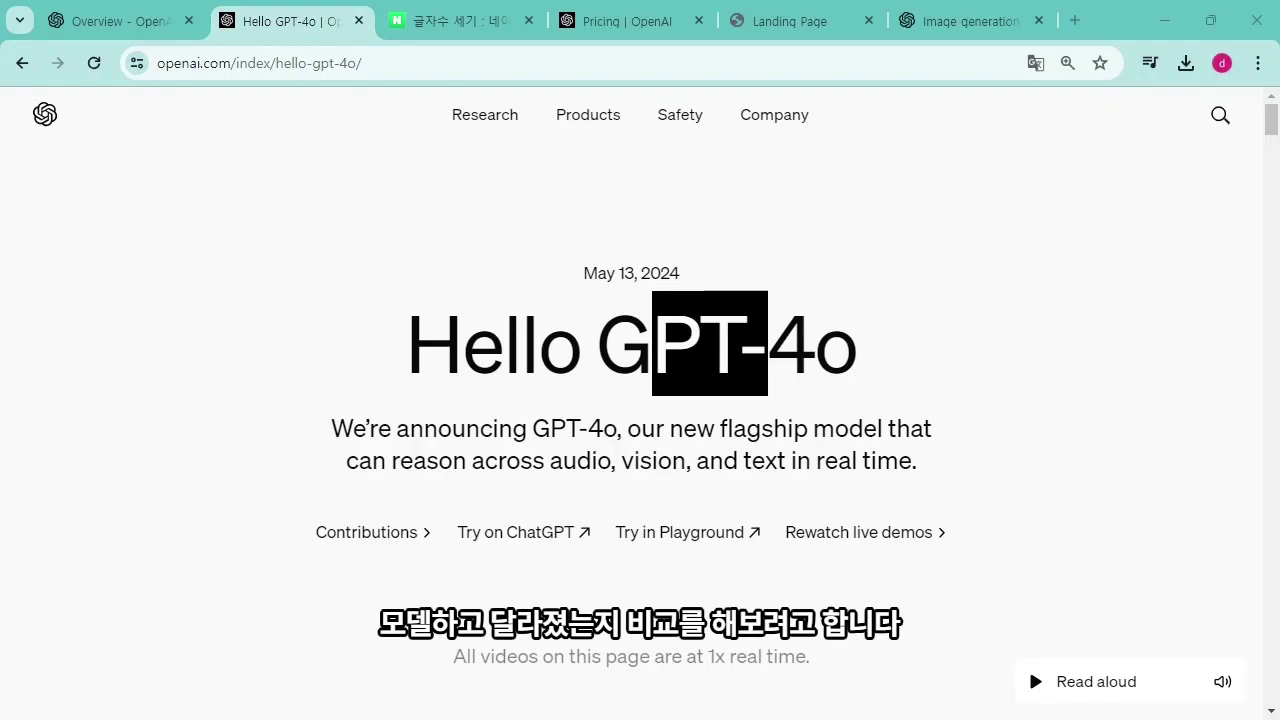
Switch to the OpenAI developer platform and open the Playground chat
key("ctrl+shift+Tab")
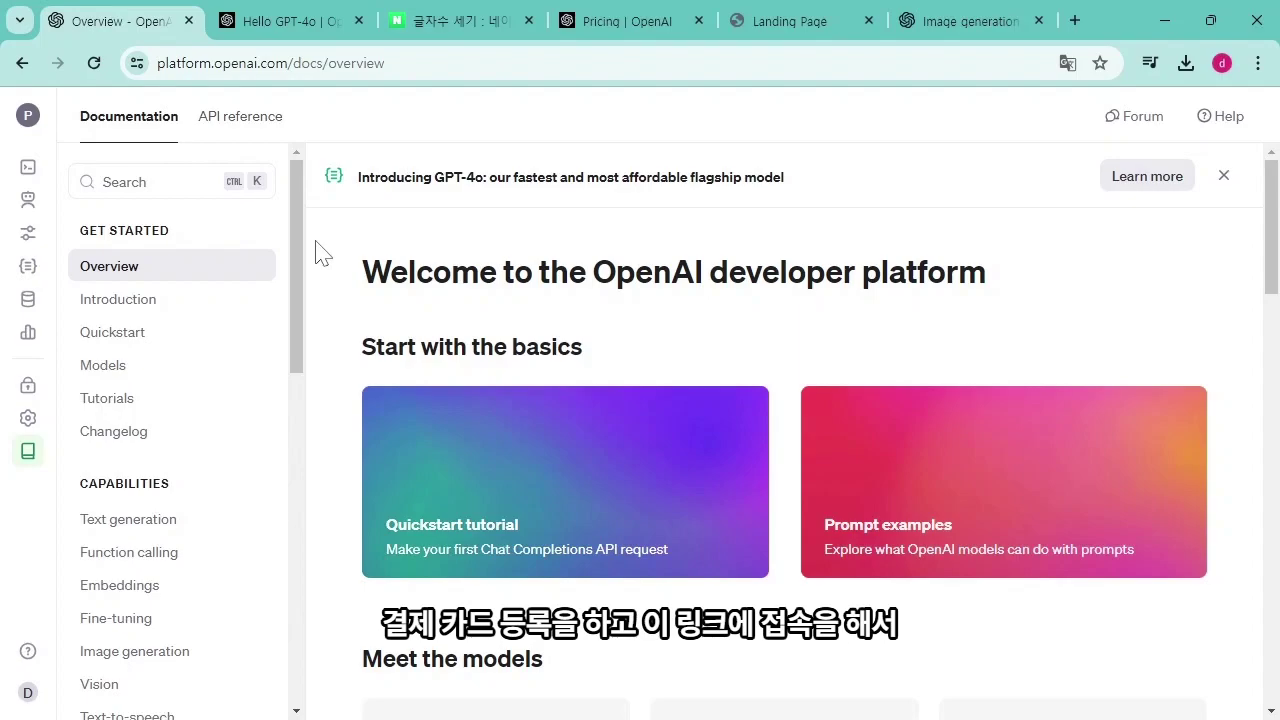
mouse_move(46, 194)
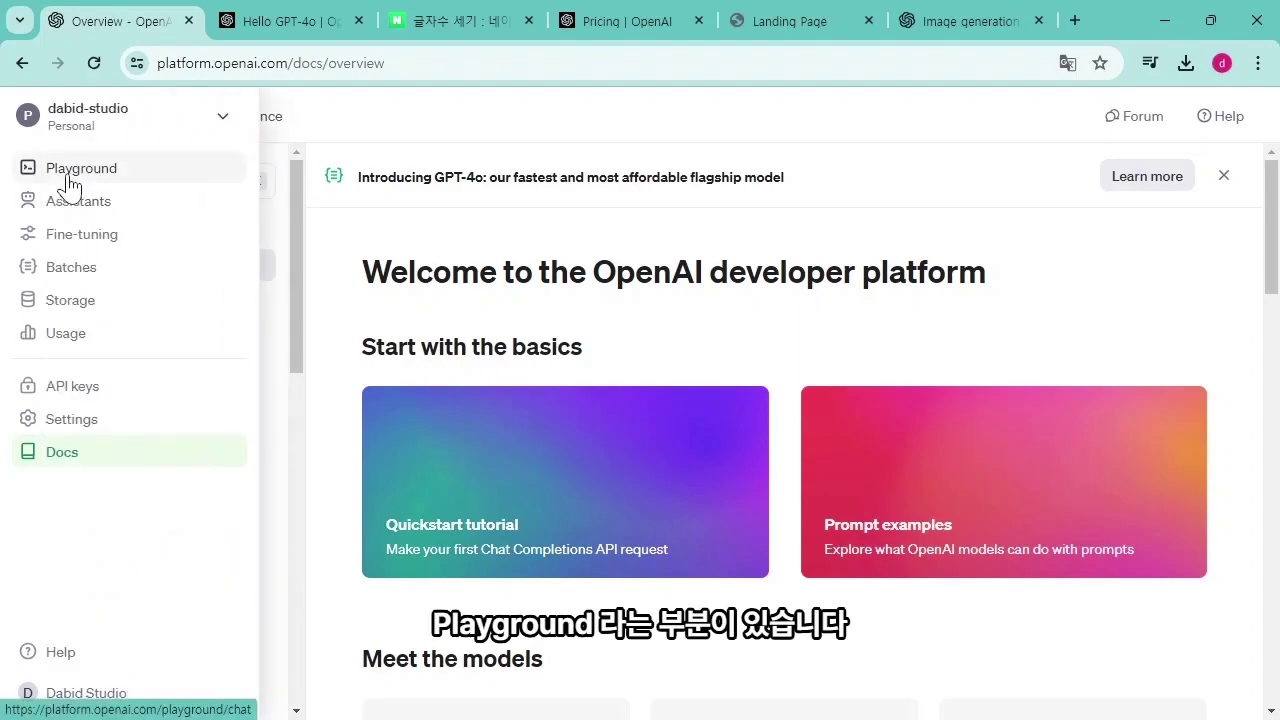
left_click(70, 182)
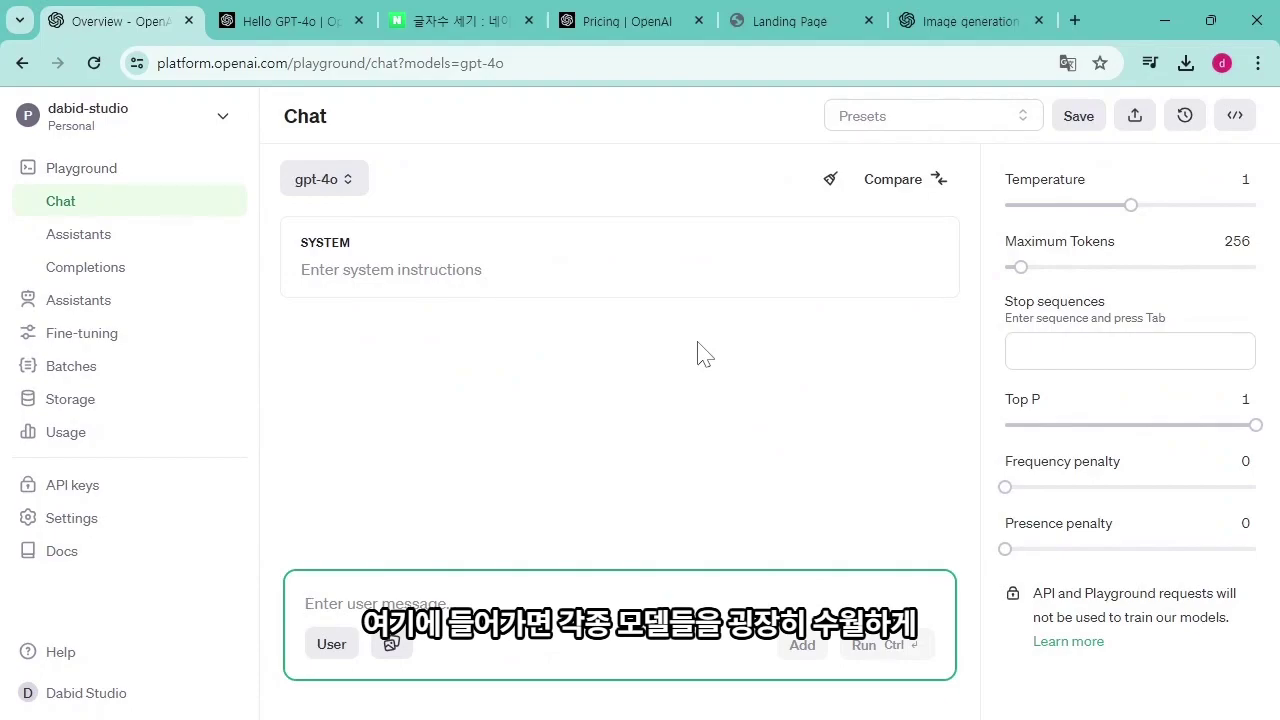
Turn on side-by-side model comparison in the chat and set the second model to gpt-4-turbo
left_click(906, 195)
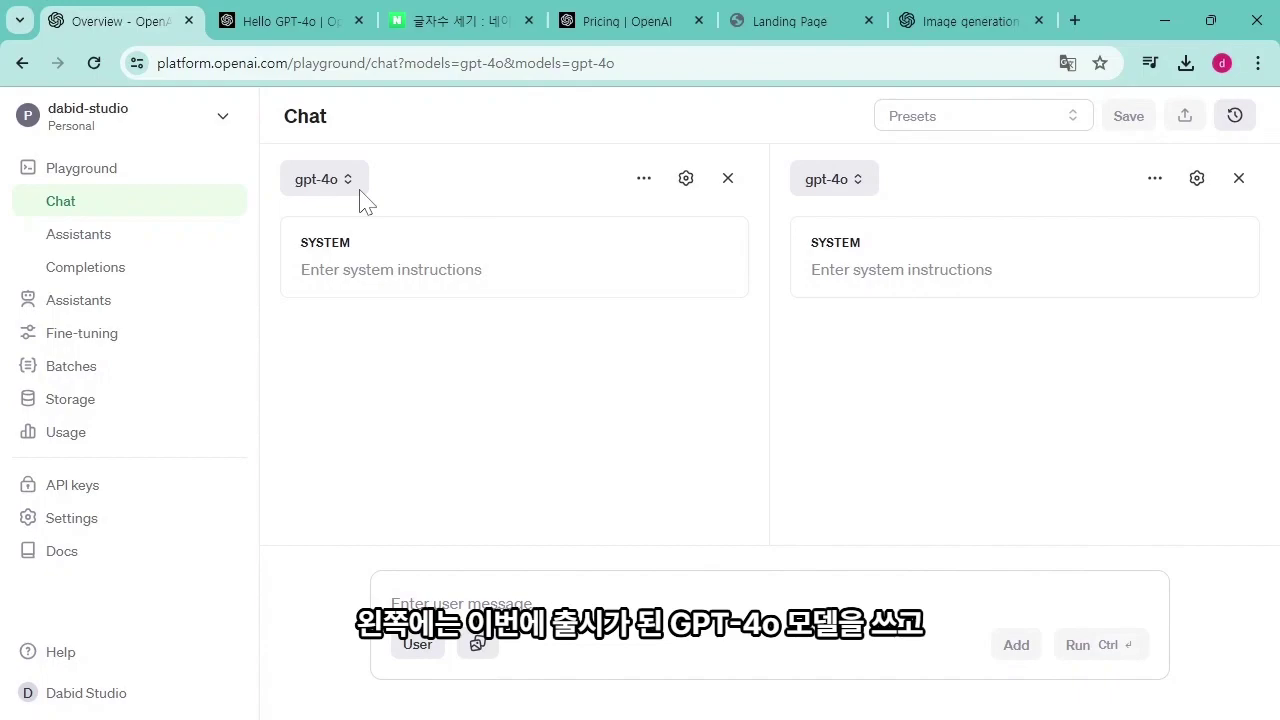
left_click(846, 184)
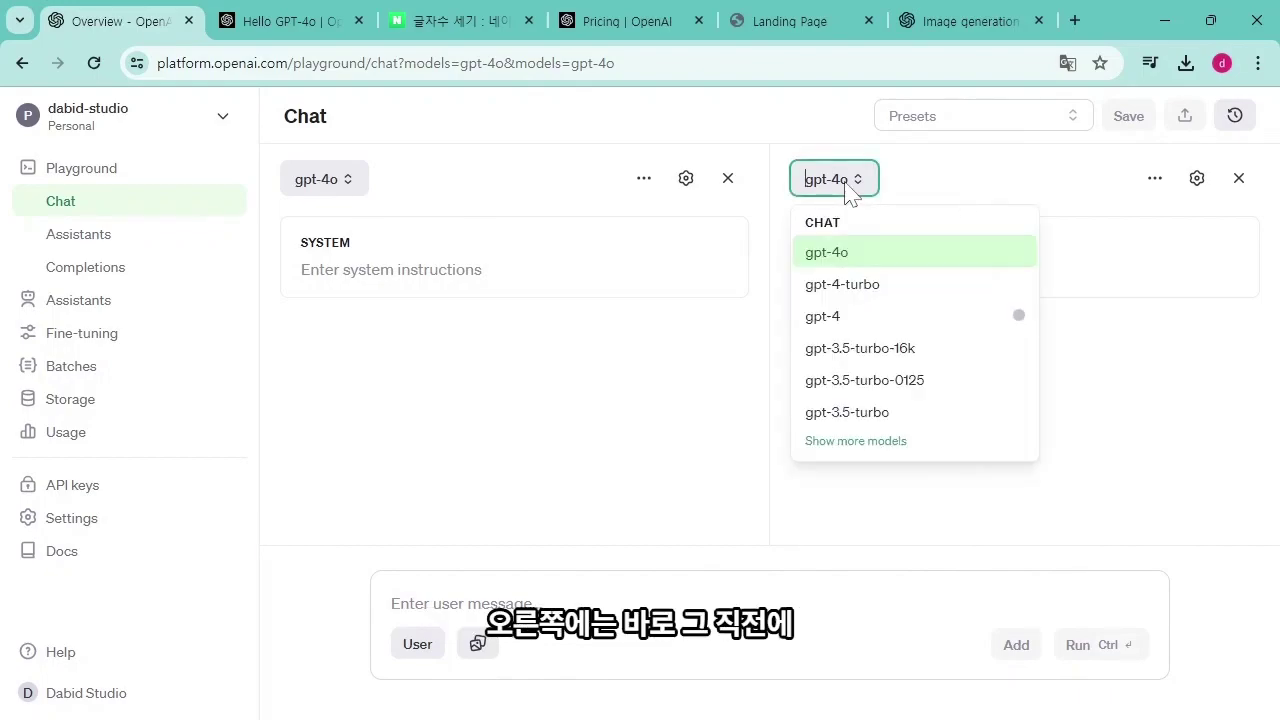
left_click(905, 285)
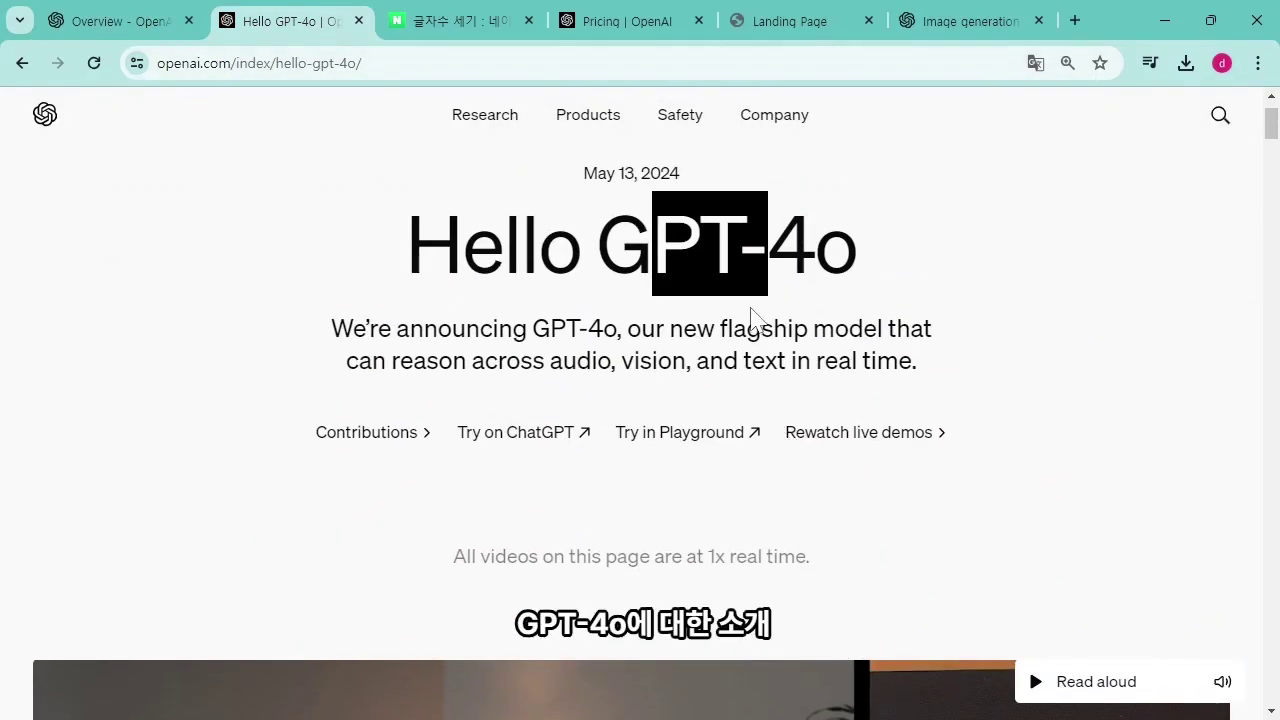
Look through the Hello GPT-4o announcement from the introduction to the safety and limitations section
scroll(737, 380, "down", 20)
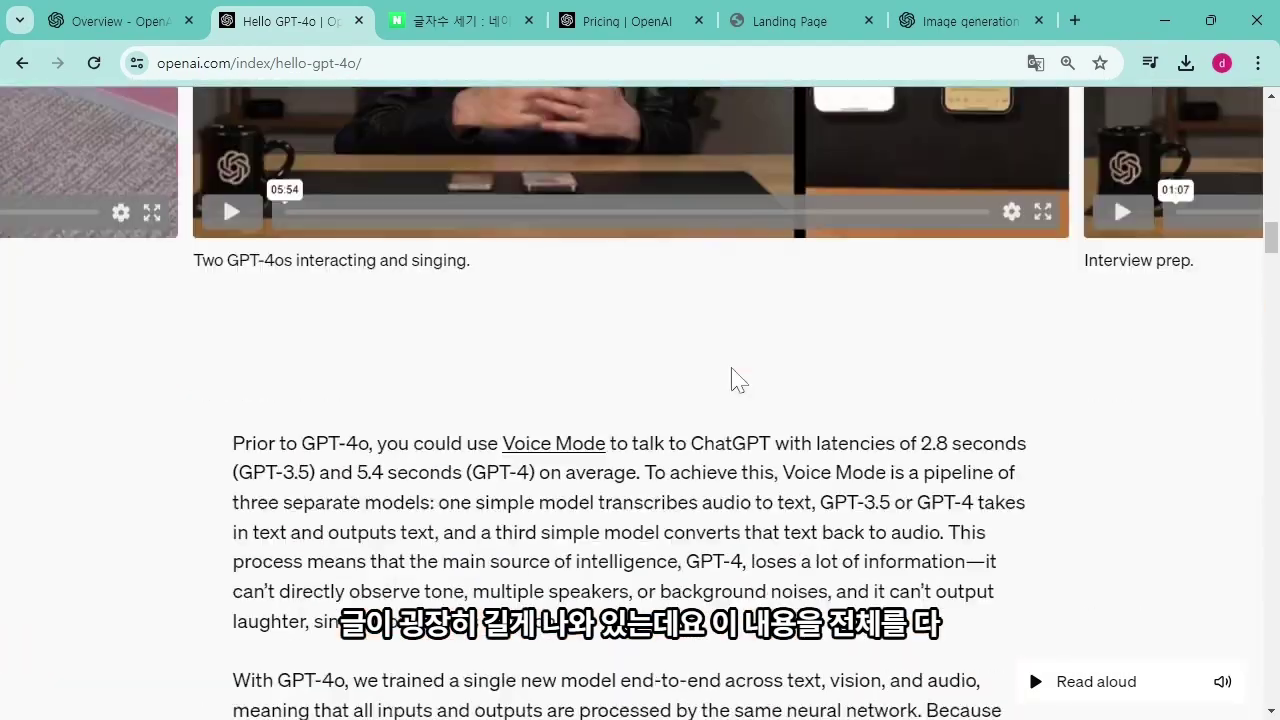
scroll(737, 380, "down", 20)
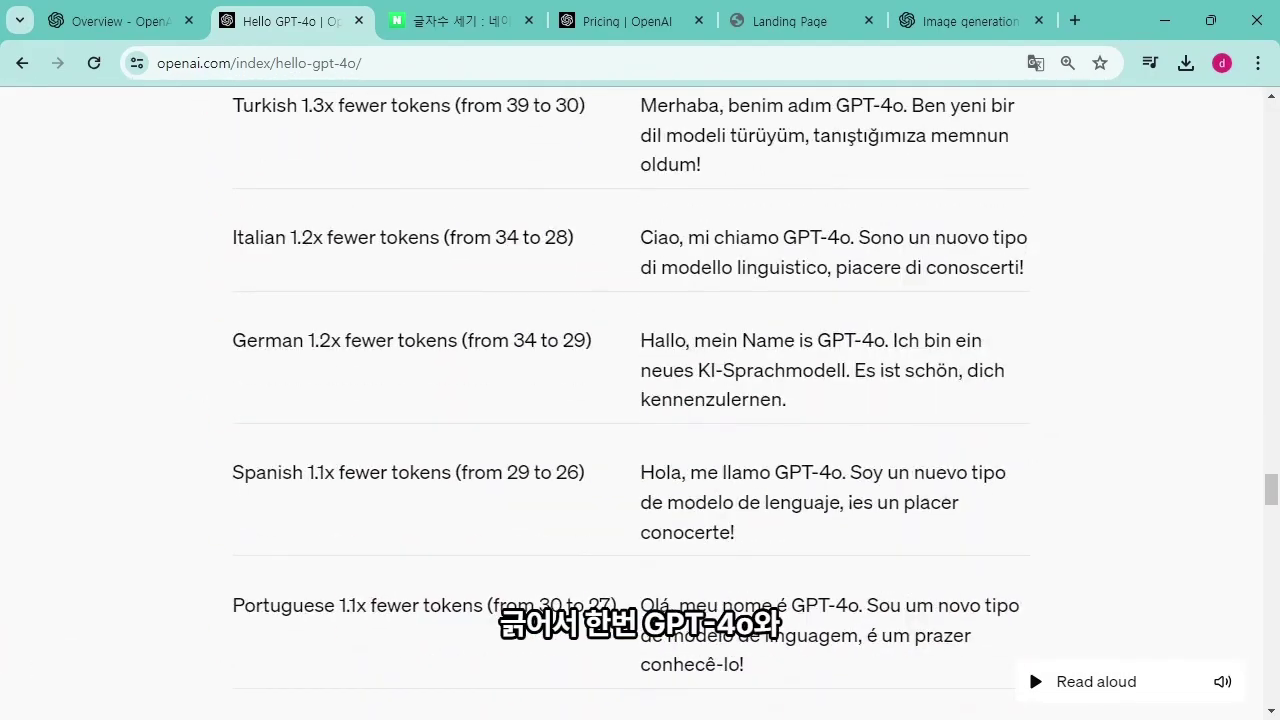
scroll(557, 330, "down", 5)
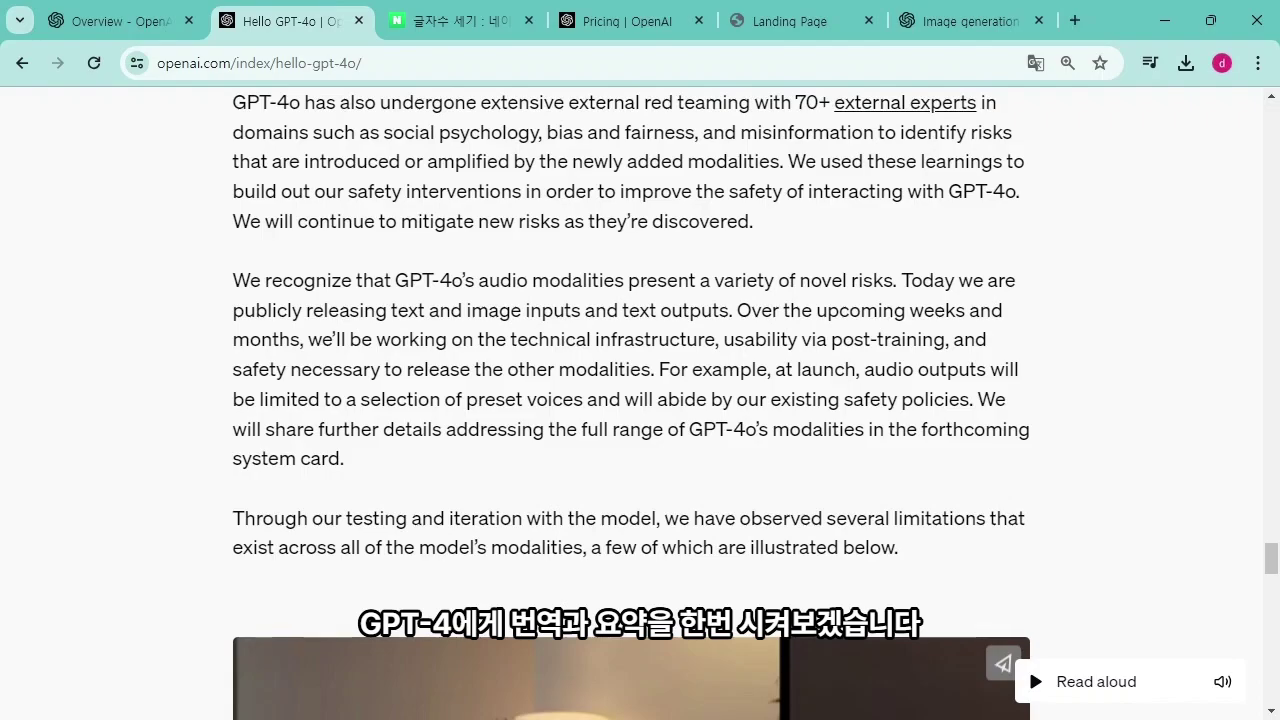
Paste the article into the Playground message, append "GPT4 대비 4O가 좋아진 점이 뭐야? 핵심 위주로 알려줘 한글로 요약을 해서 알려줘" and run it on both models
left_click(106, 24)
scroll(760, 515, "down", 15)
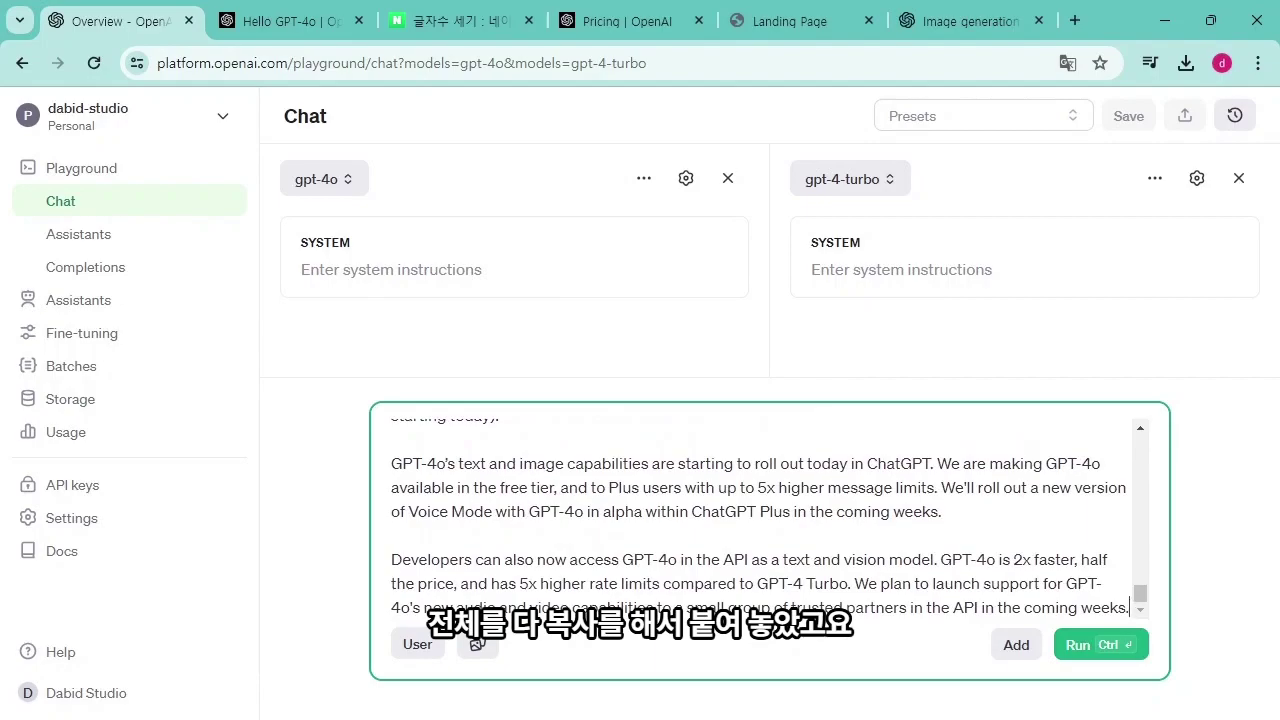
key("Return")
key("Return")
key("Return")
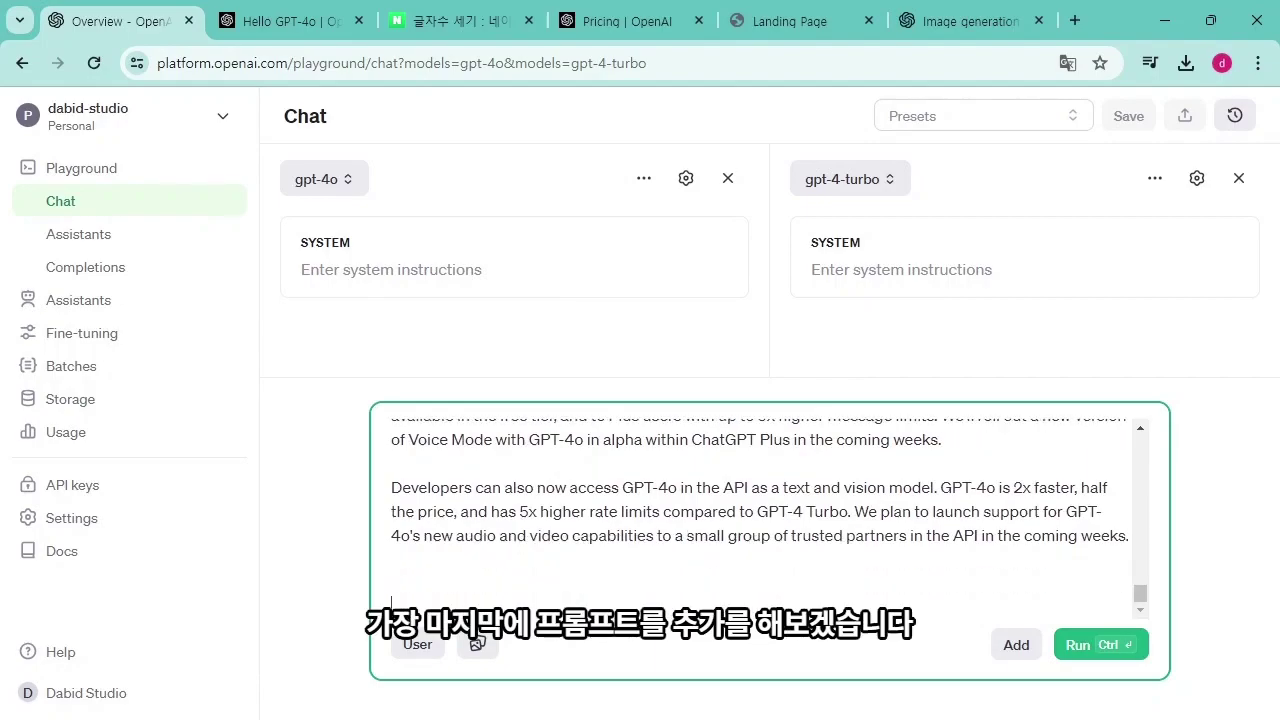
type("GPT4 대비 4O가 좋아진 점이 뭐야? 핵심 위주로 알려줘 한글로 요약을해서 알려줘")
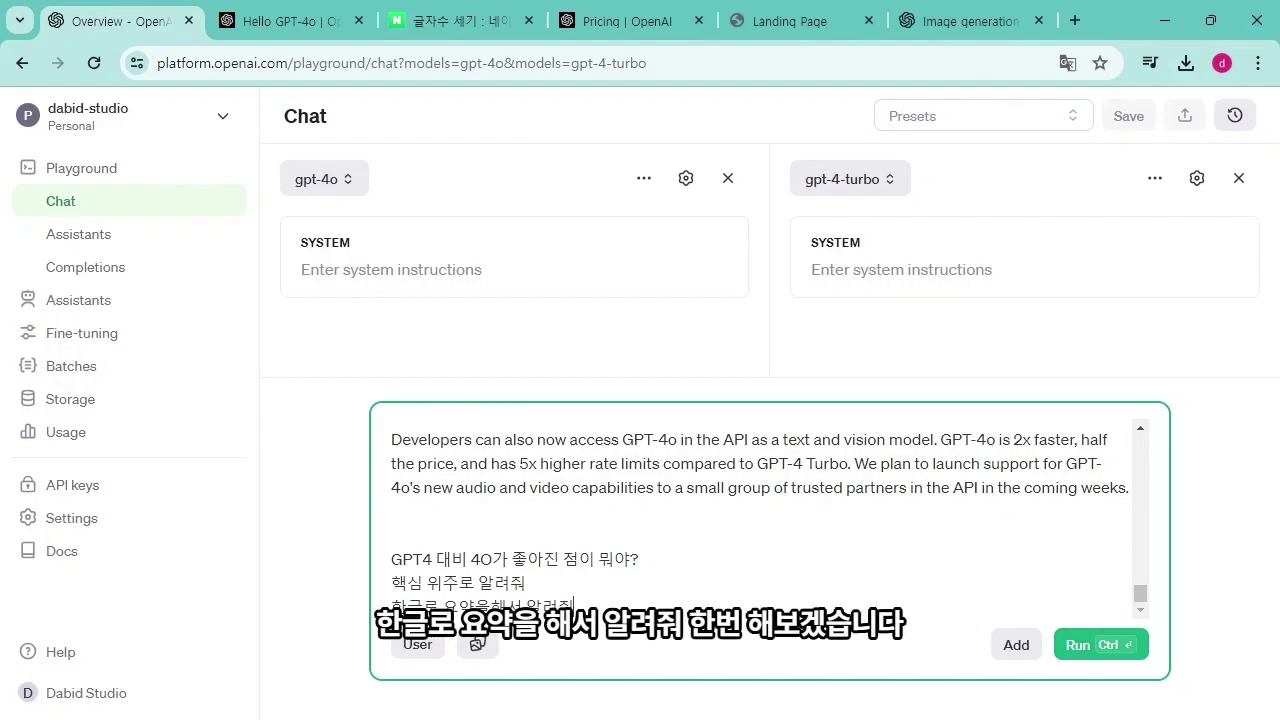
left_click(1068, 648)
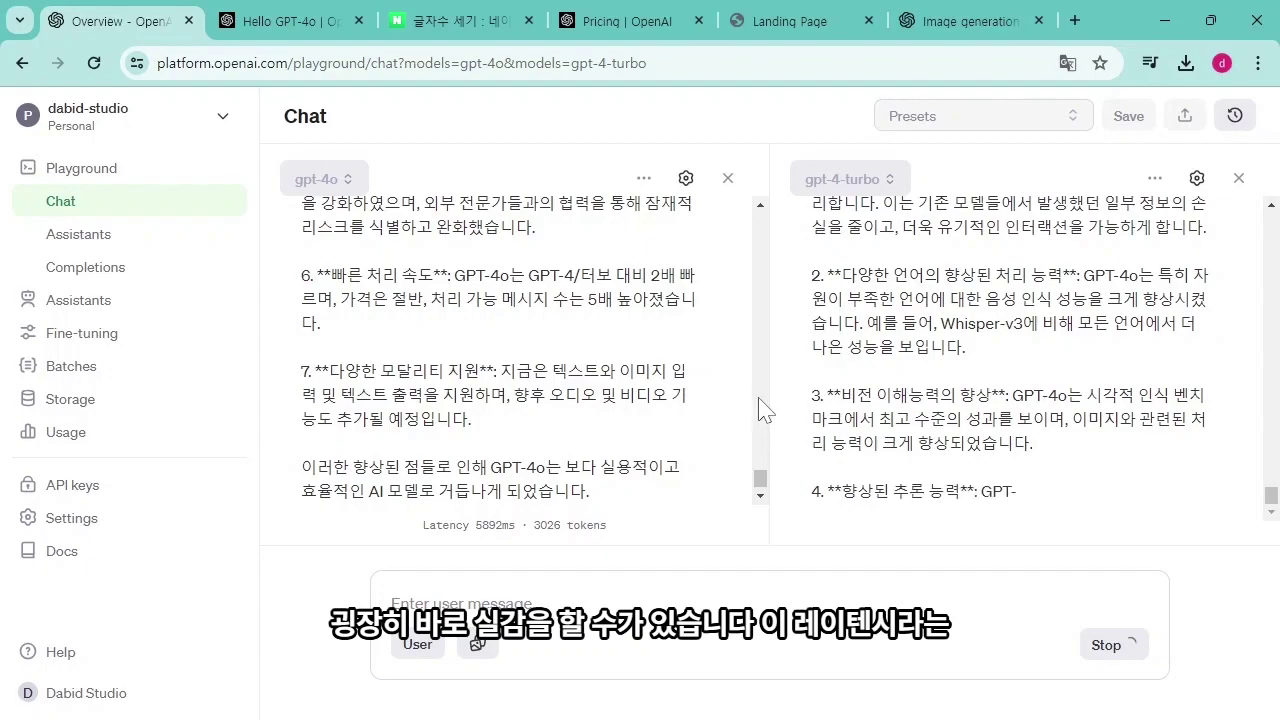
Check the gpt-4o response's latency and compare how completely each model lists its numbered summary points
left_click_drag(456, 525, 489, 525)
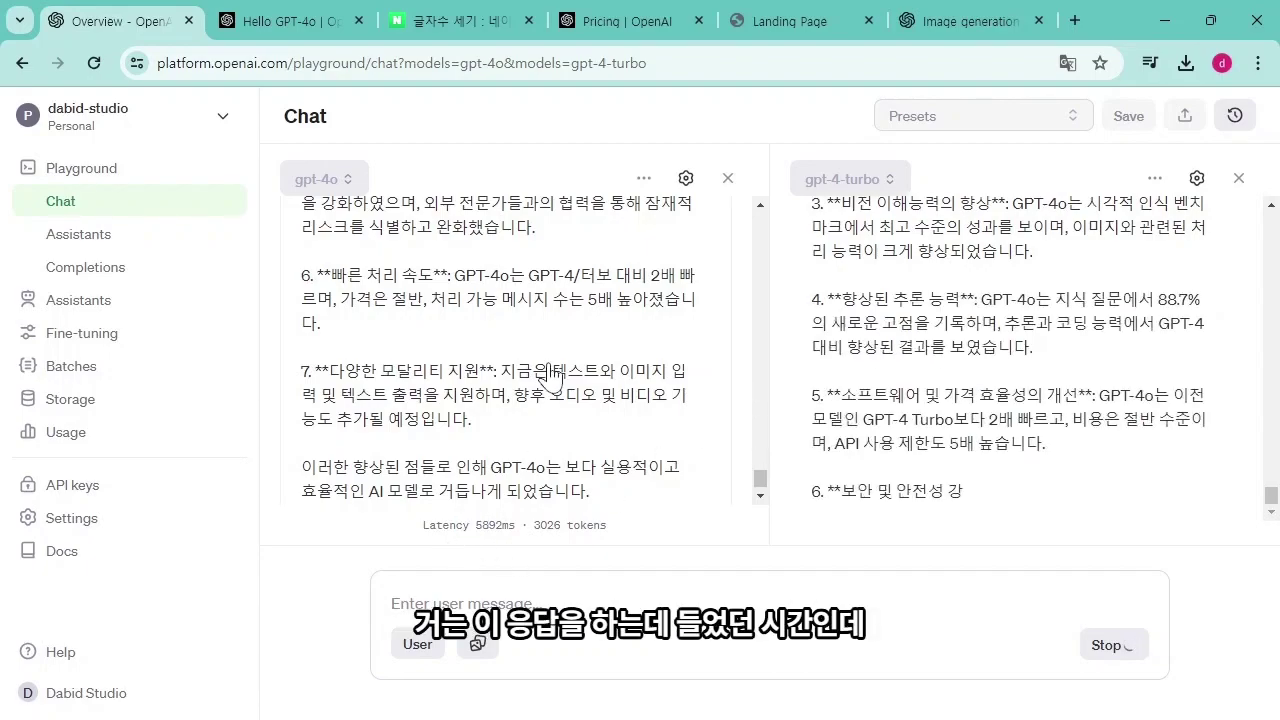
left_click(511, 412)
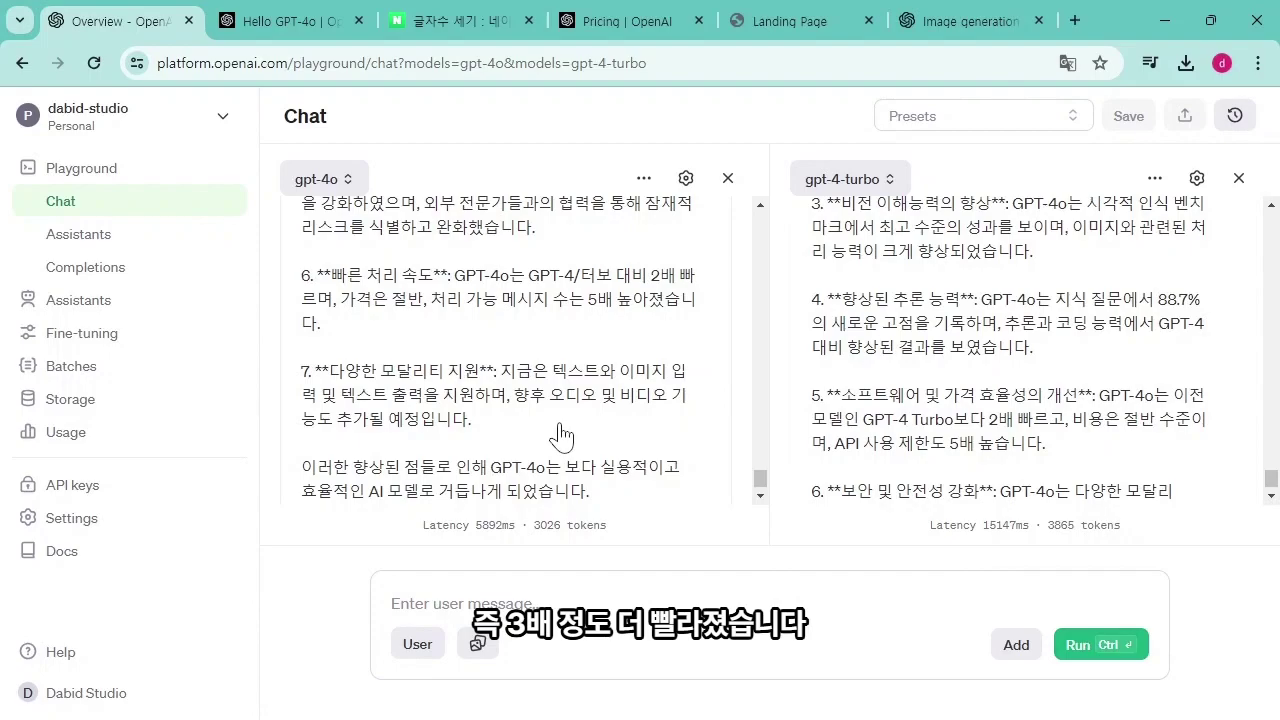
scroll(995, 420, "up", 1)
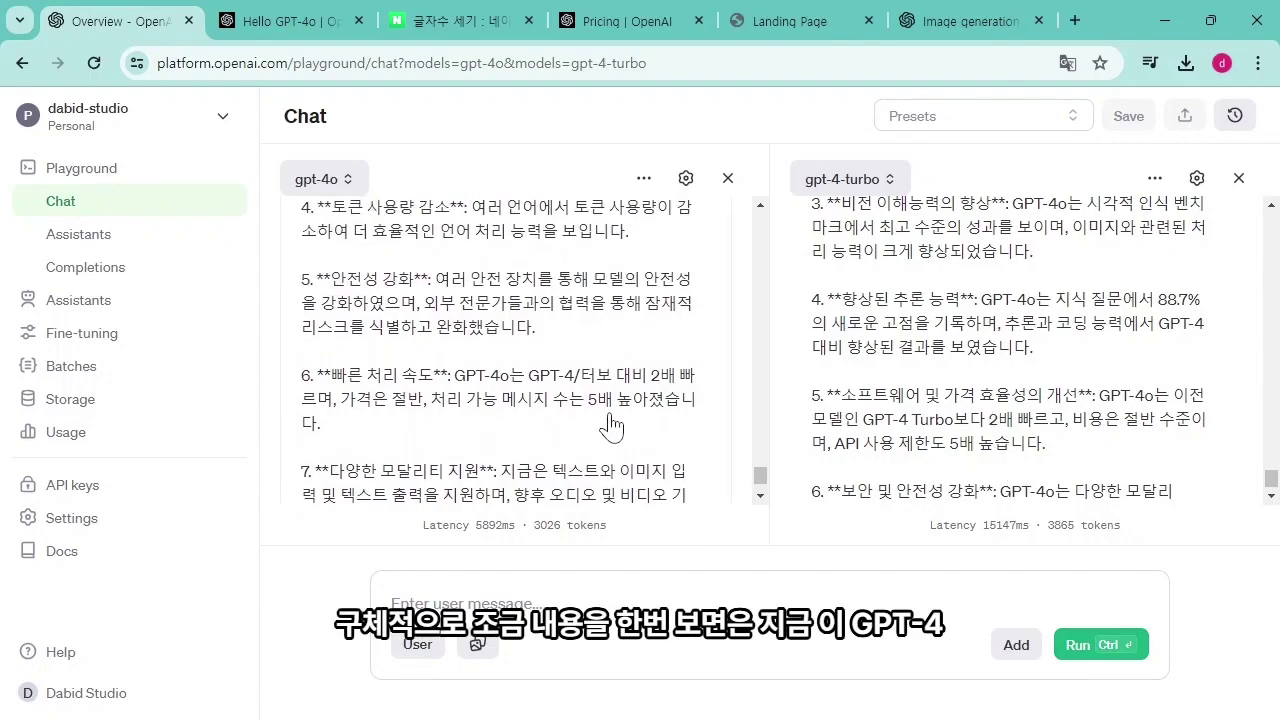
scroll(1027, 422, "down", 1)
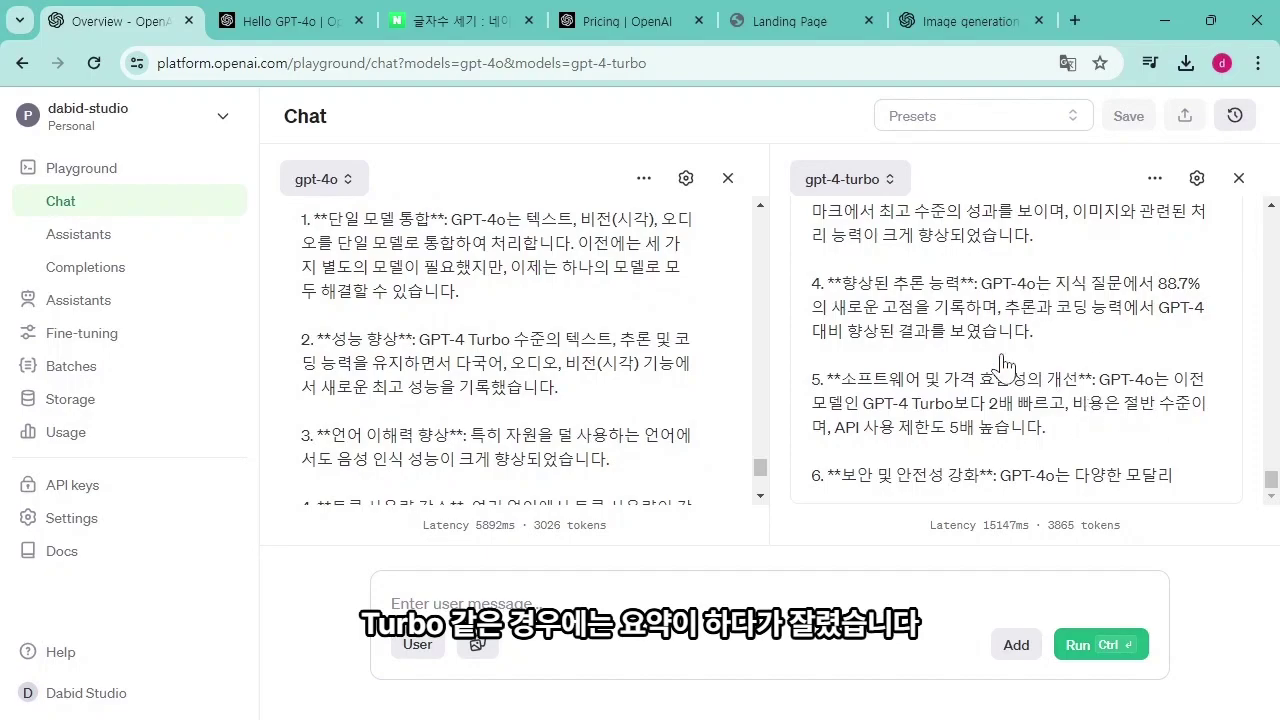
scroll(1066, 474, "up", 5)
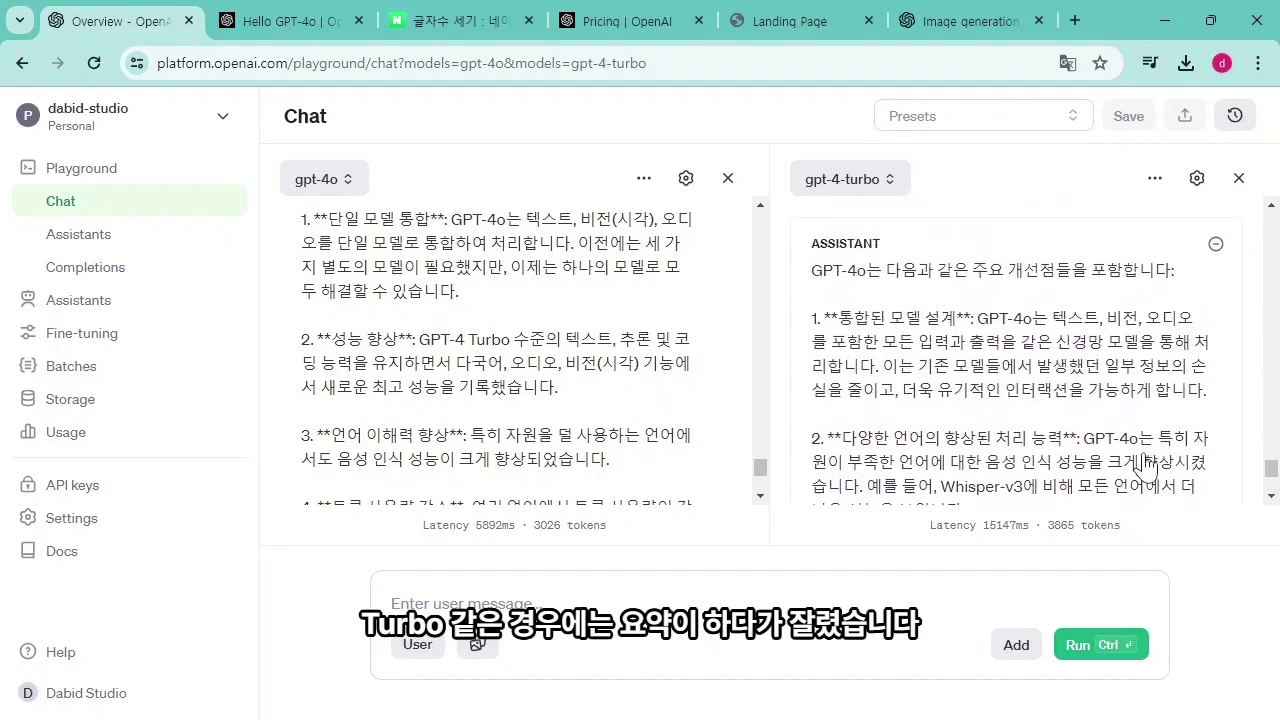
scroll(930, 393, "down", 5)
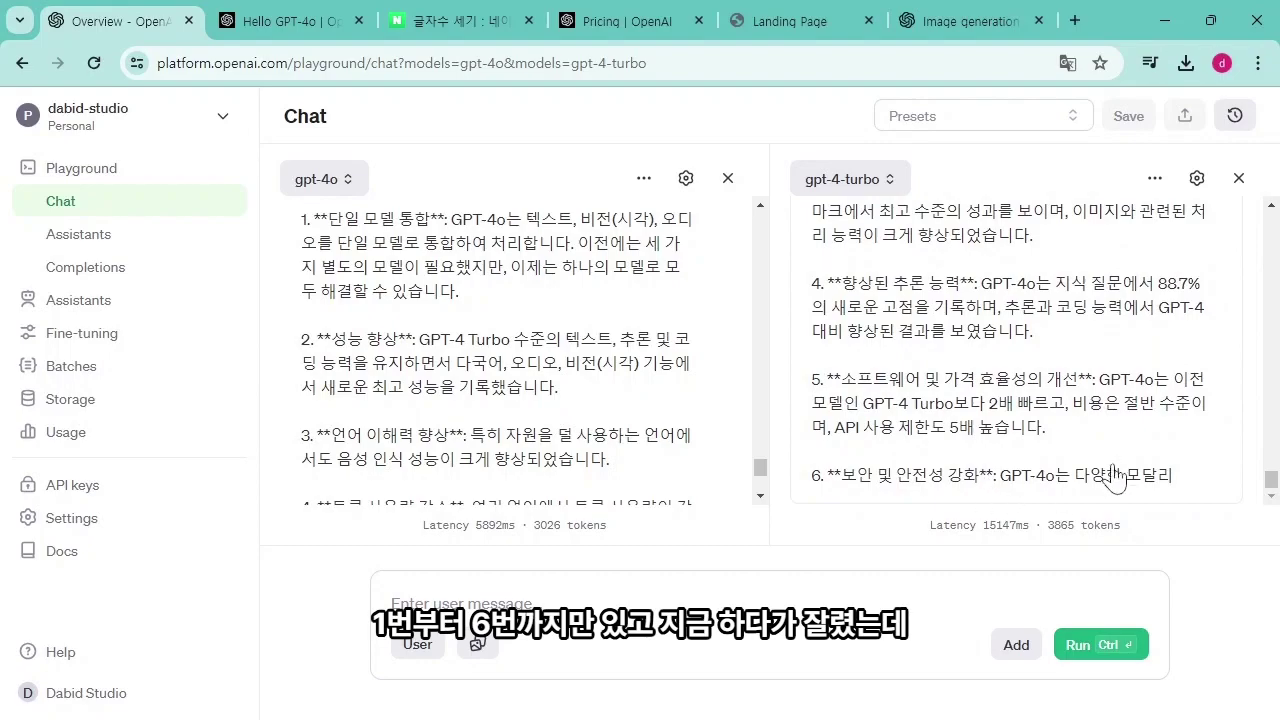
scroll(473, 378, "up", 3)
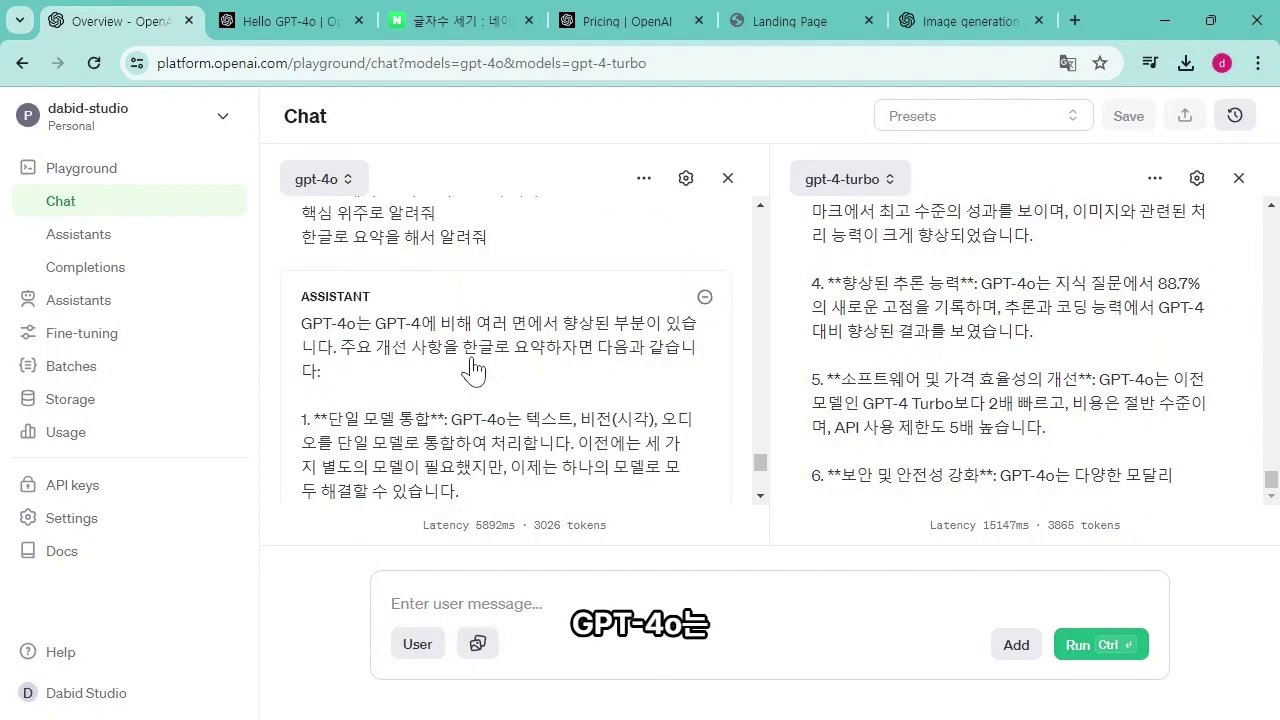
scroll(412, 418, "up", 1)
scroll(412, 418, "down", 10)
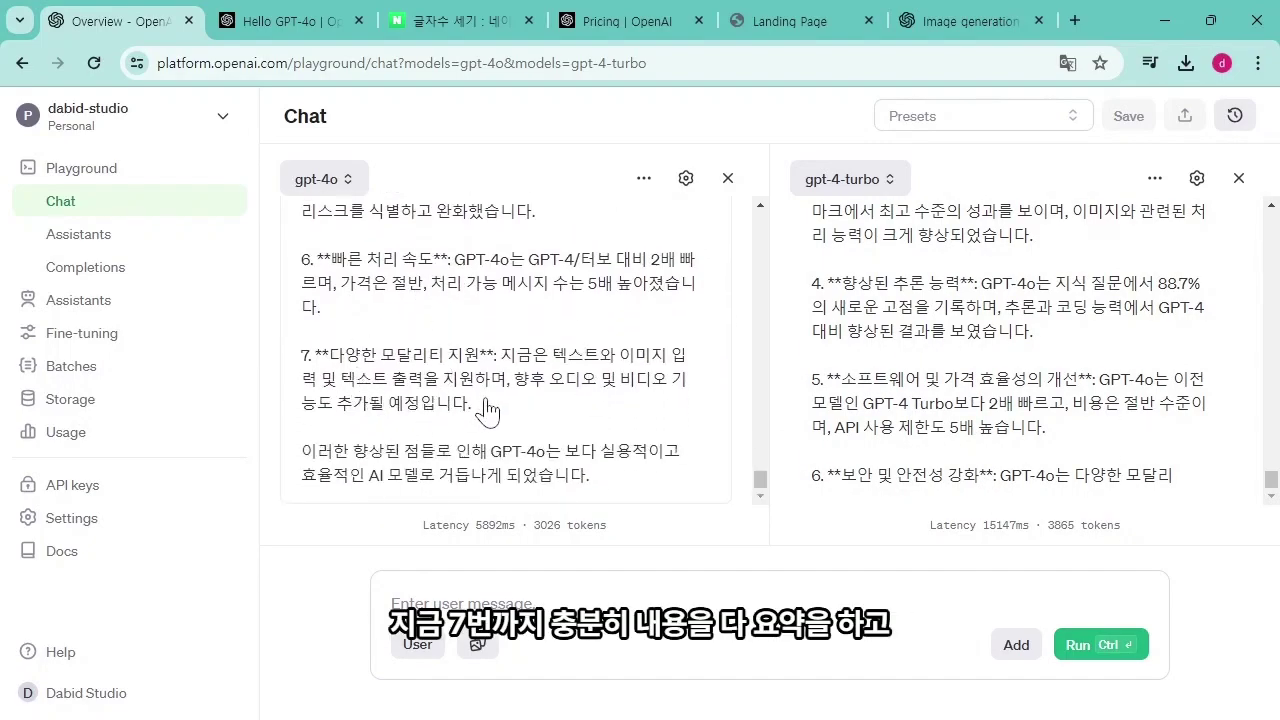
scroll(488, 405, "up", 8)
scroll(492, 375, "down", 8)
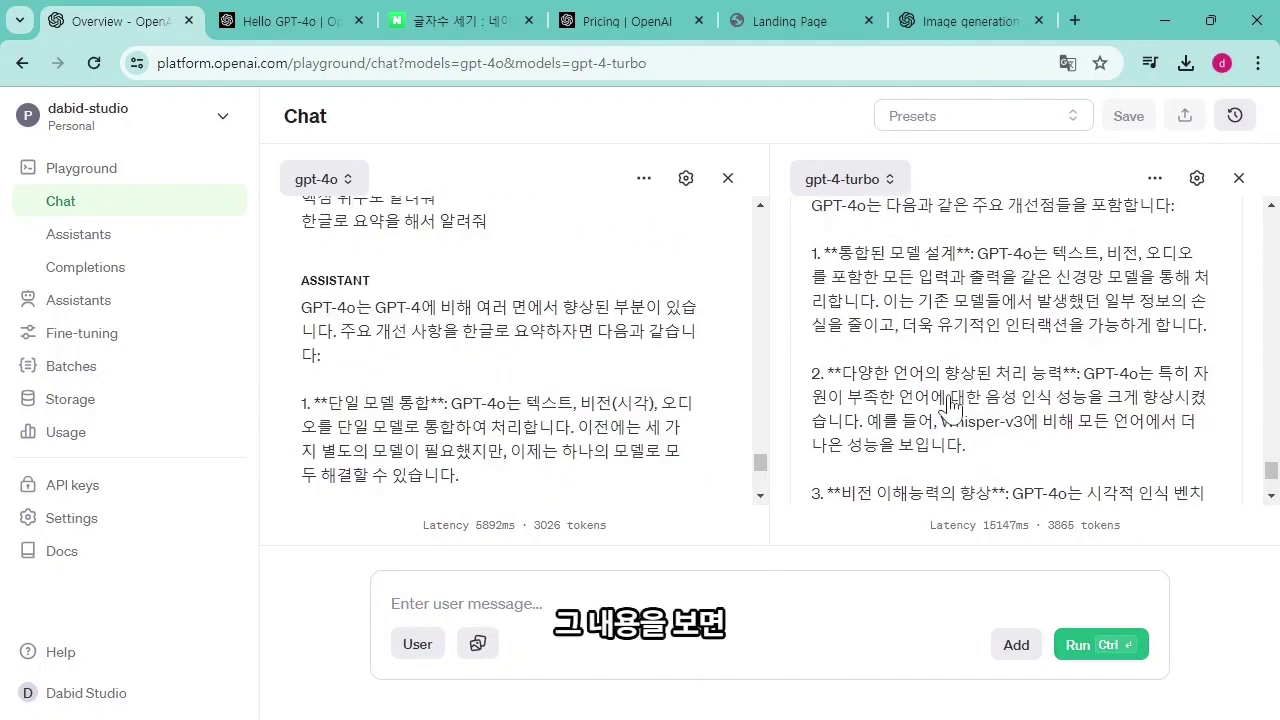
Compare the content of both Korean summaries point by point, including the safety, speed and price items
scroll(950, 408, "up", 1)
scroll(477, 371, "down", 1)
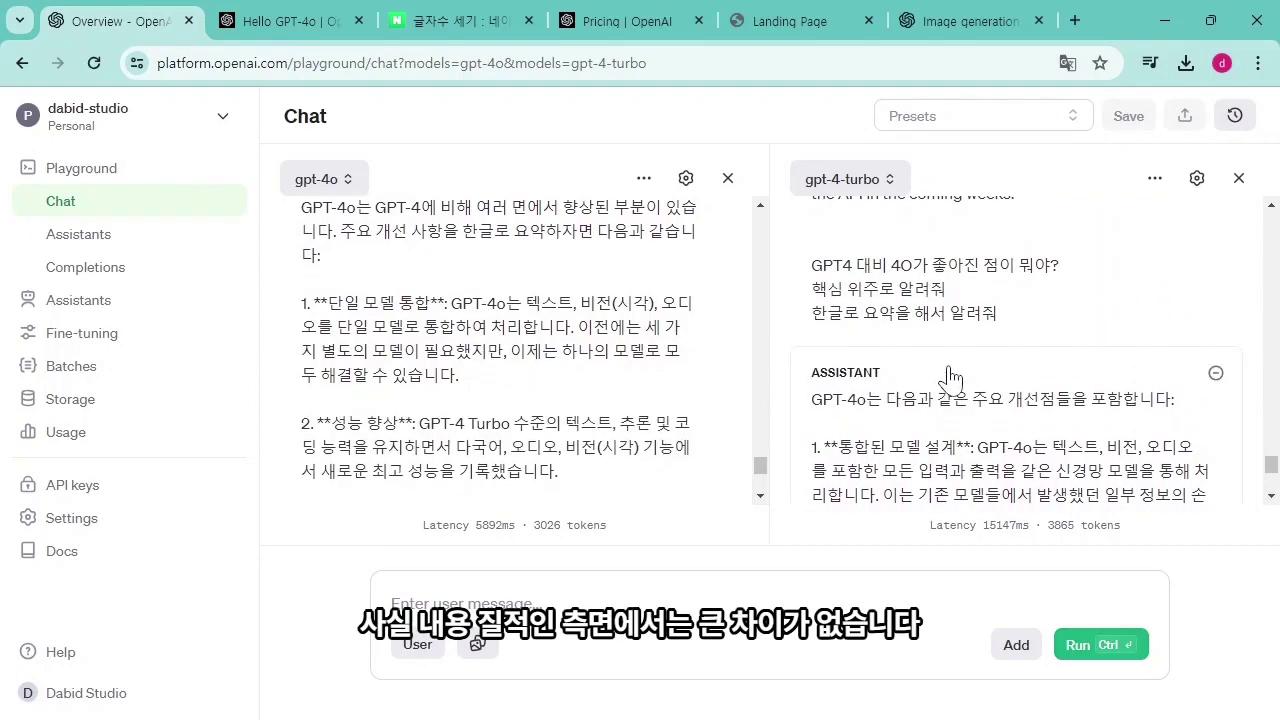
scroll(950, 380, "down", 1)
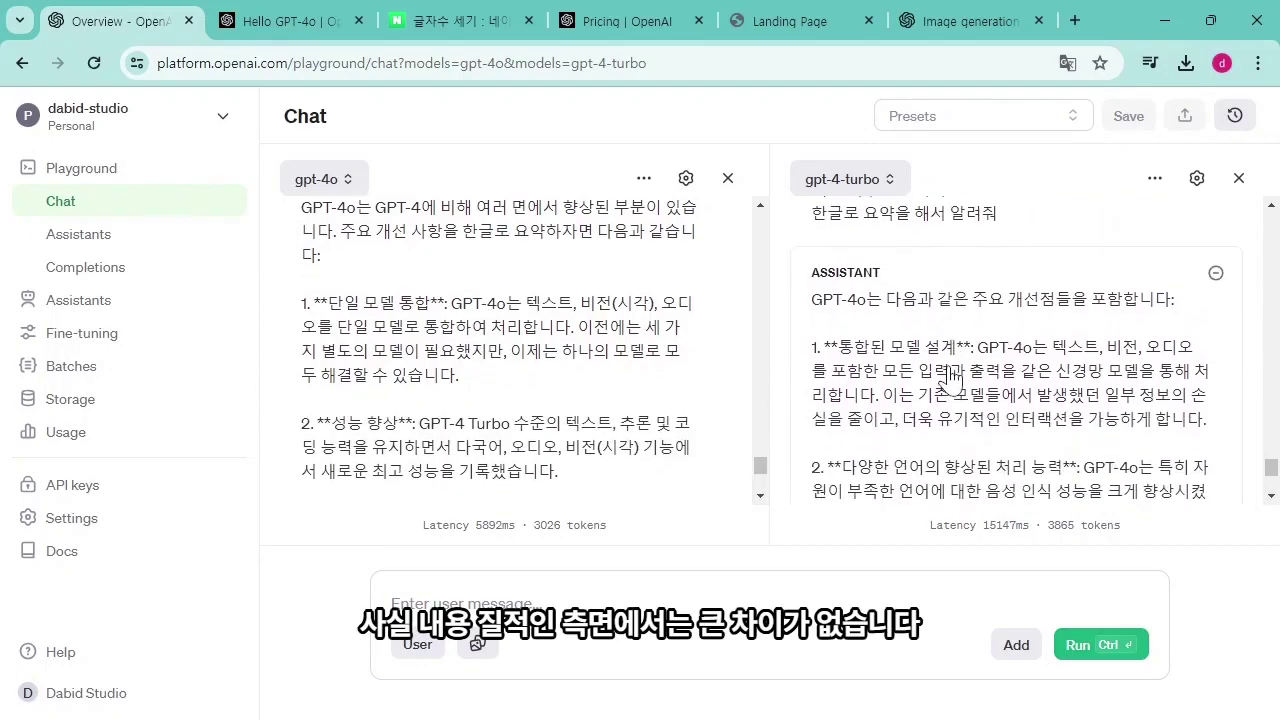
scroll(950, 380, "down", 1)
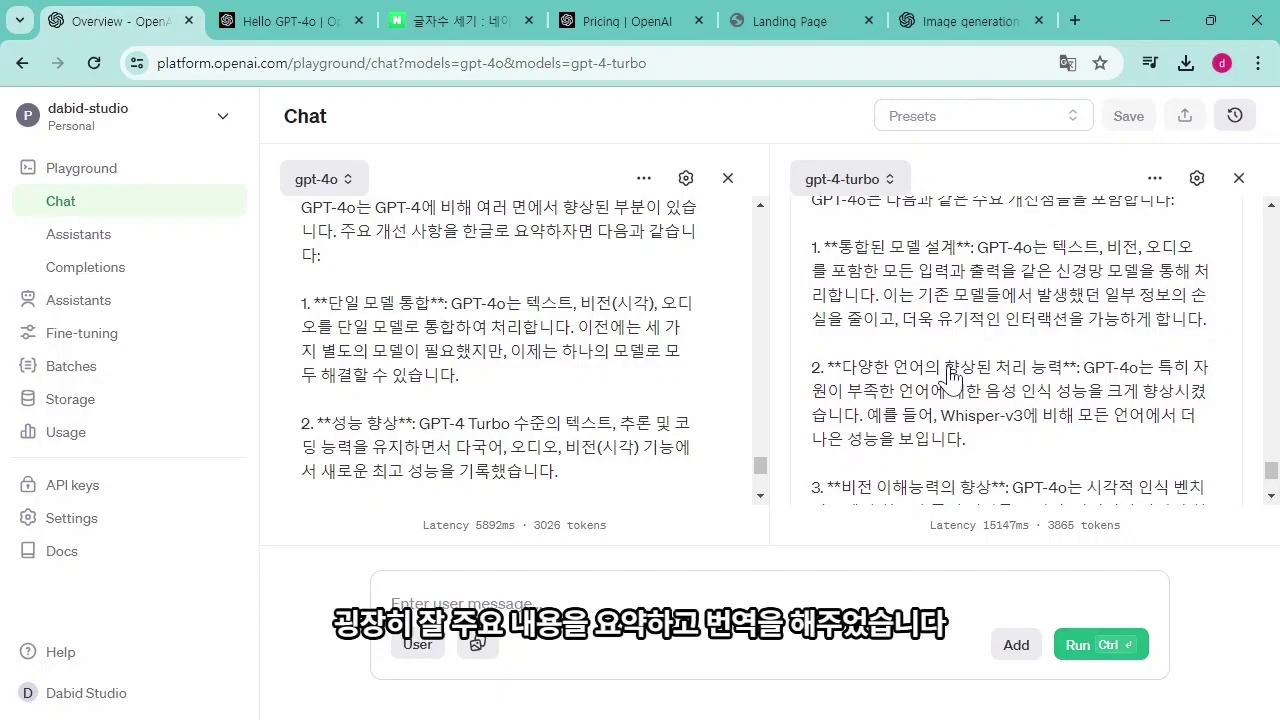
scroll(450, 390, "down", 5)
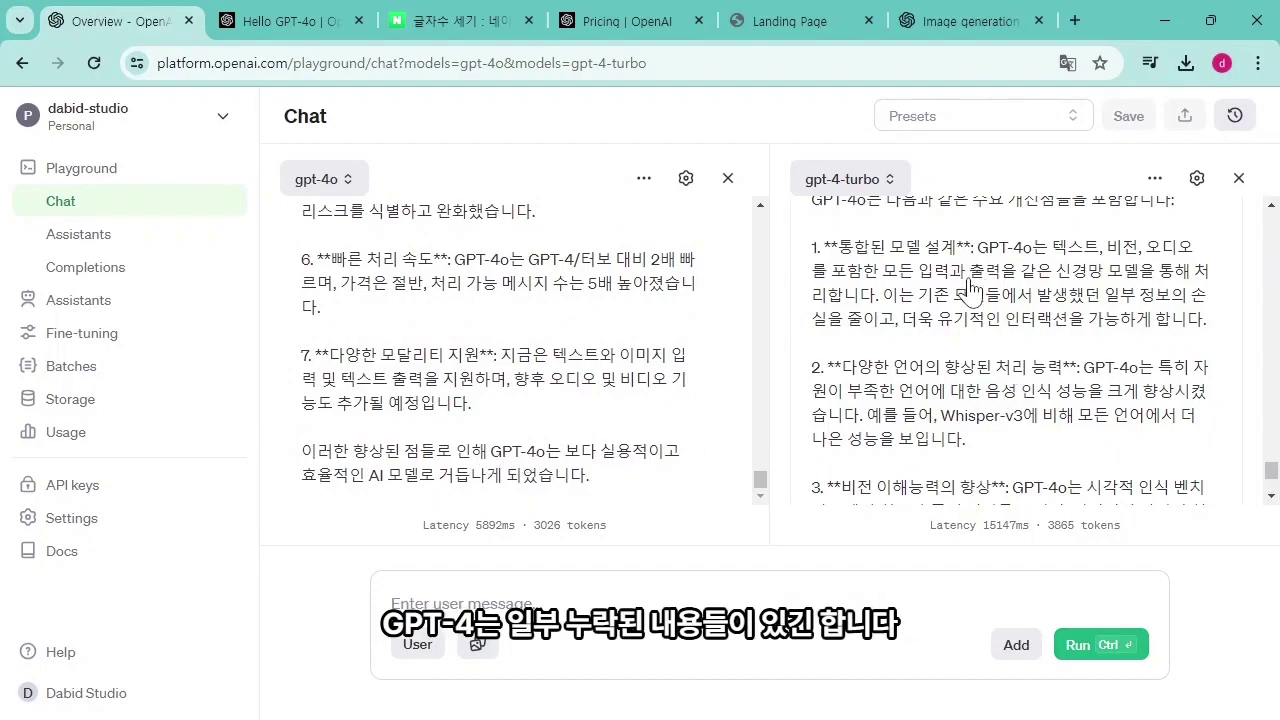
scroll(1005, 338, "down", 1)
scroll(1005, 338, "down", 3)
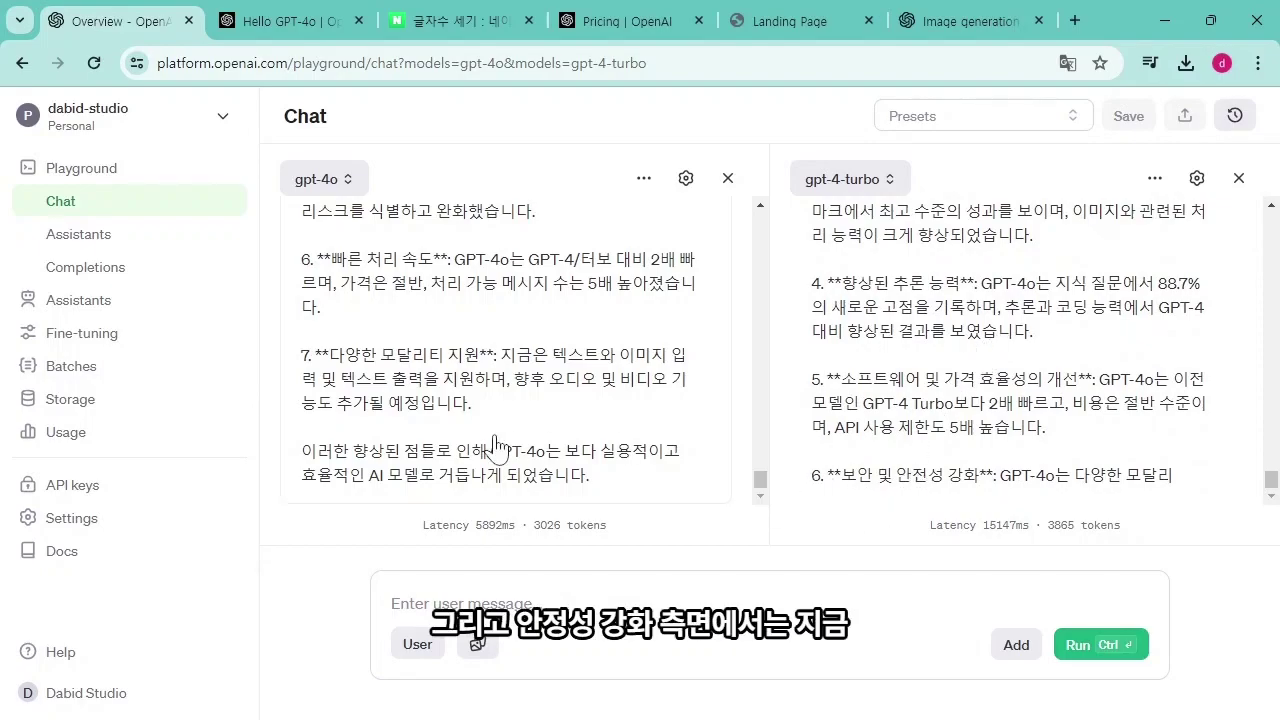
scroll(500, 440, "up", 3)
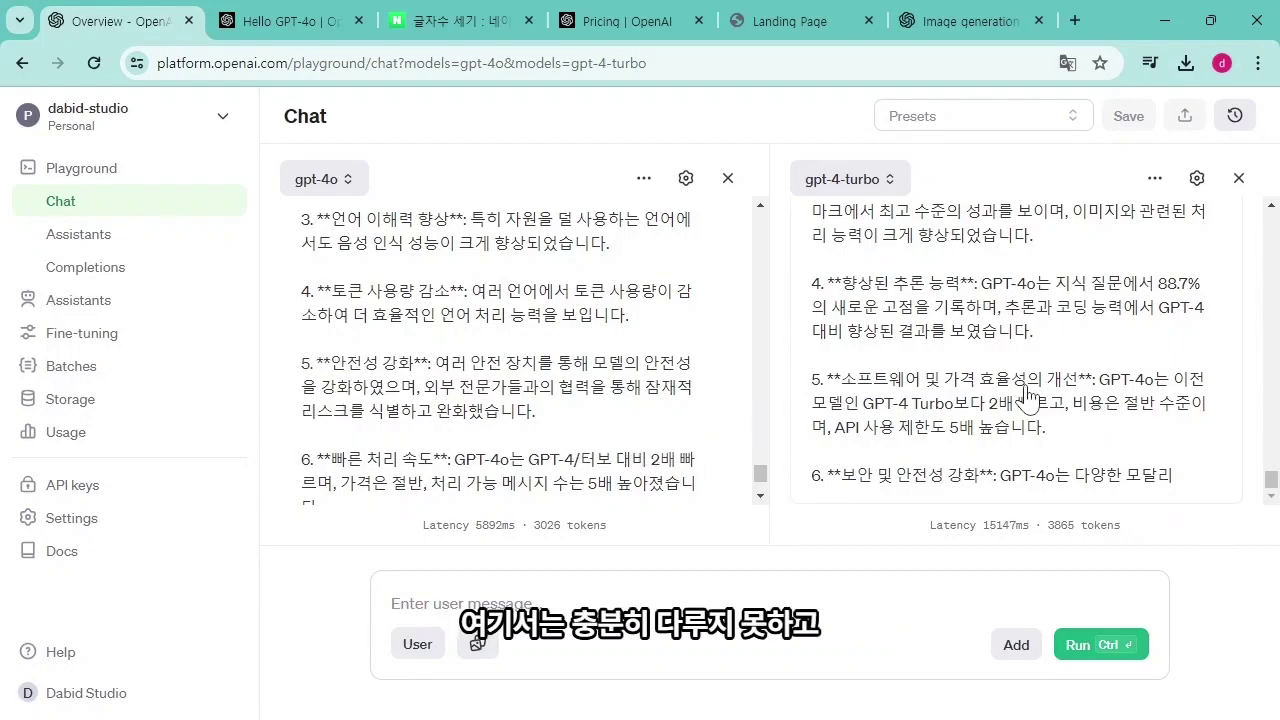
scroll(1028, 395, "up", 2)
scroll(1028, 390, "down", 2)
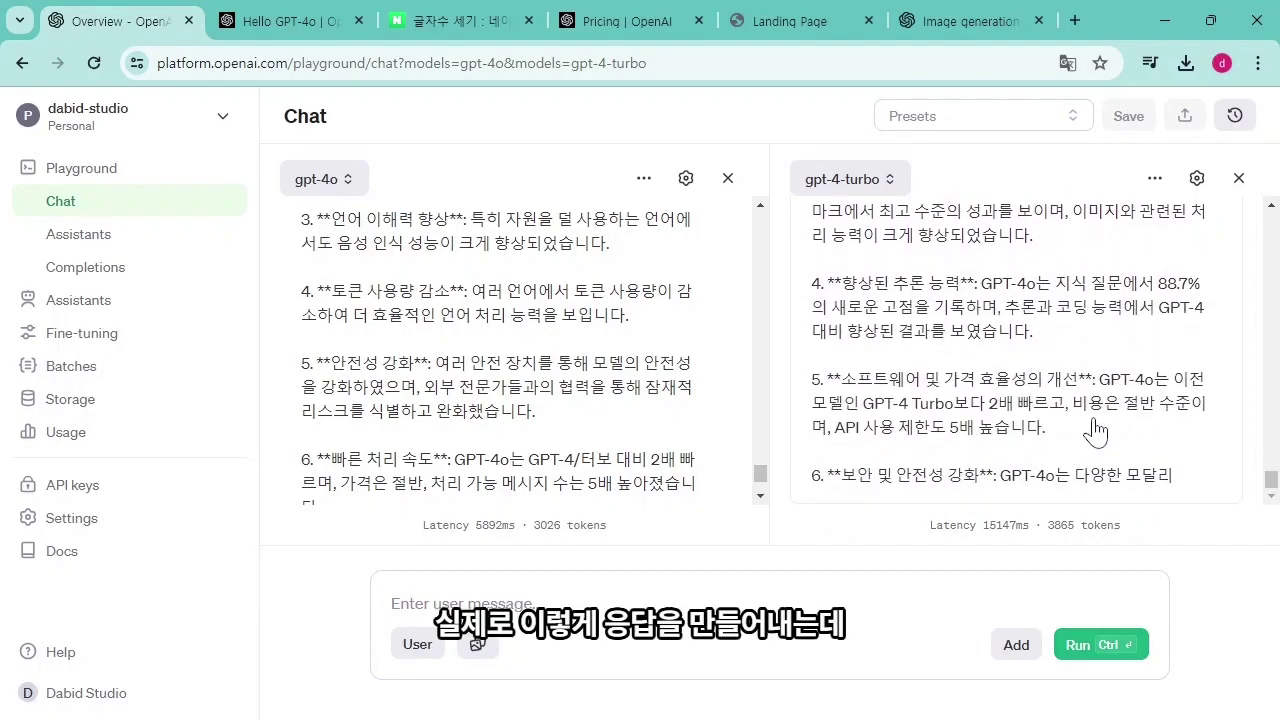
Check the gpt-4-turbo response's token count and reread both summaries to judge their coverage and translation quality
left_click_drag(1048, 525, 1146, 530)
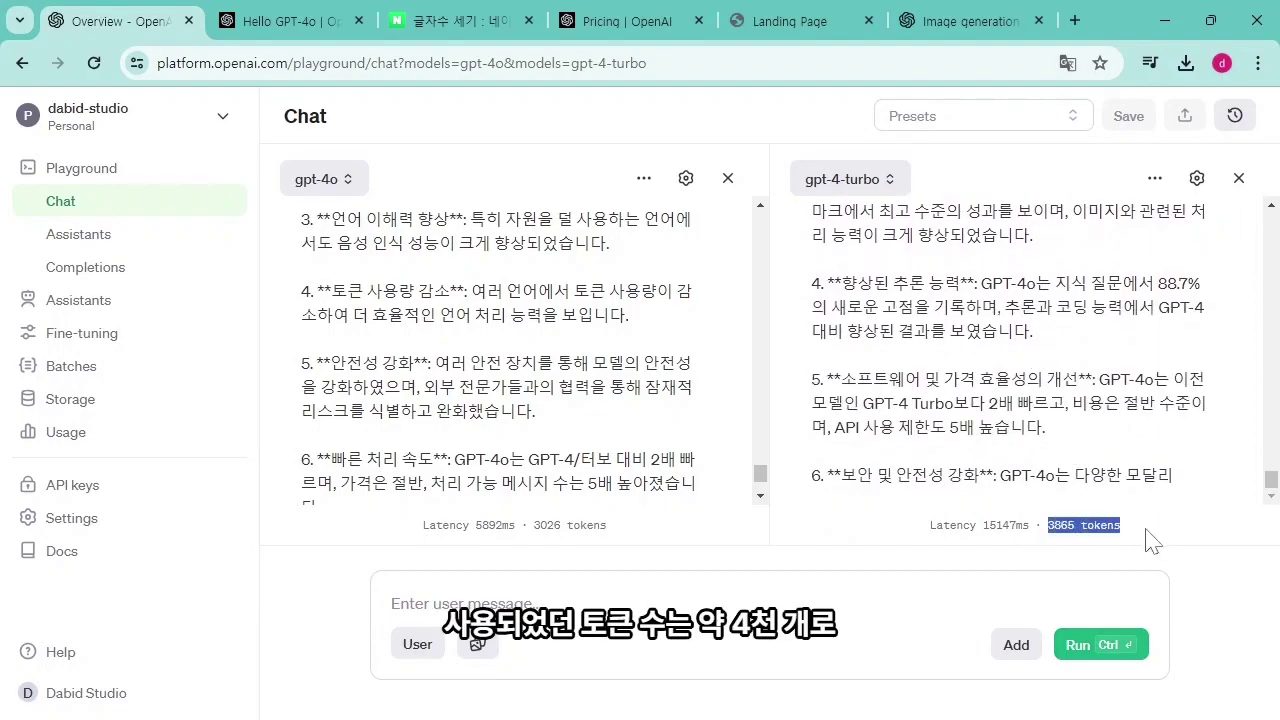
left_click(1112, 526)
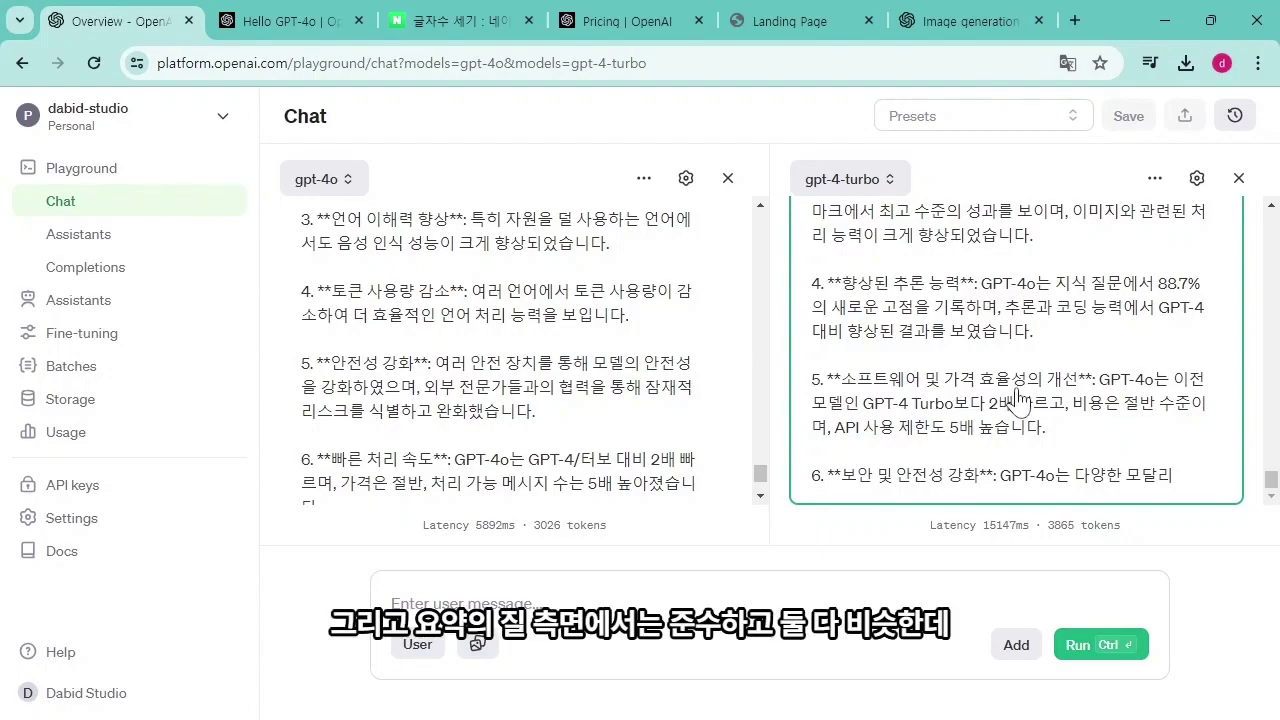
scroll(537, 386, "up", 2)
scroll(920, 390, "up", 2)
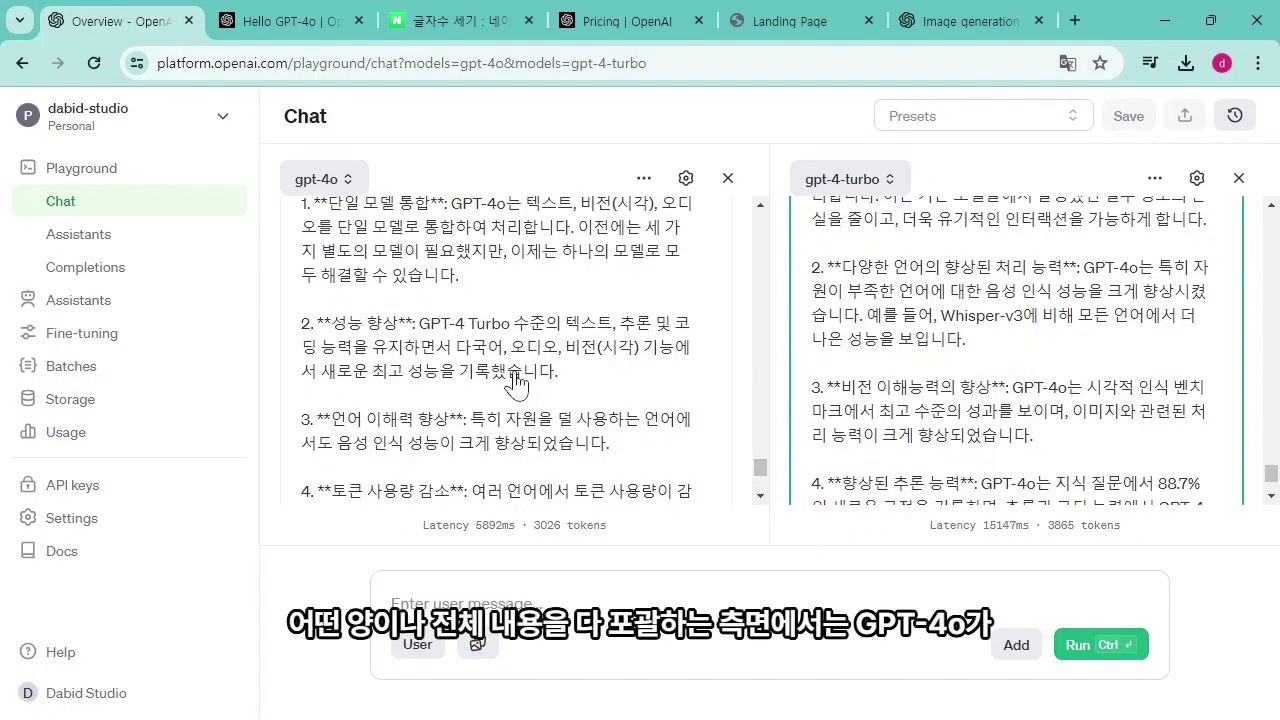
scroll(516, 383, "up", 1)
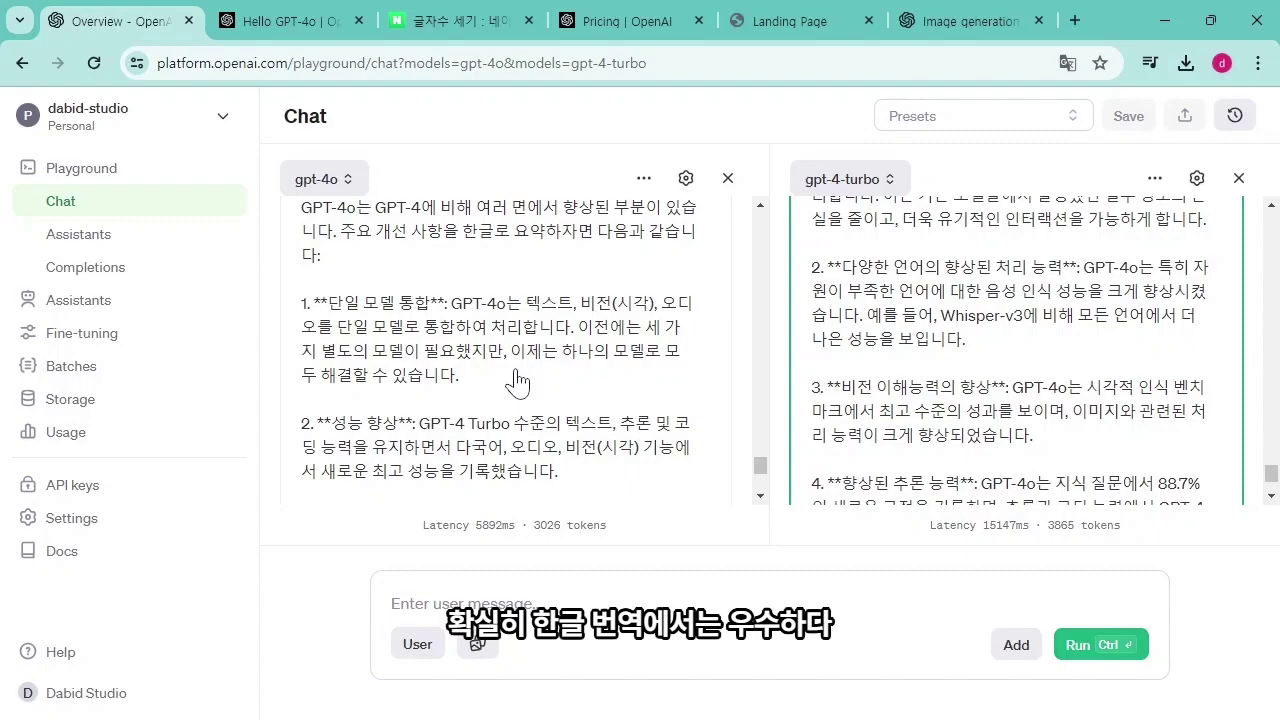
scroll(516, 383, "down", 4)
scroll(540, 400, "up", 1)
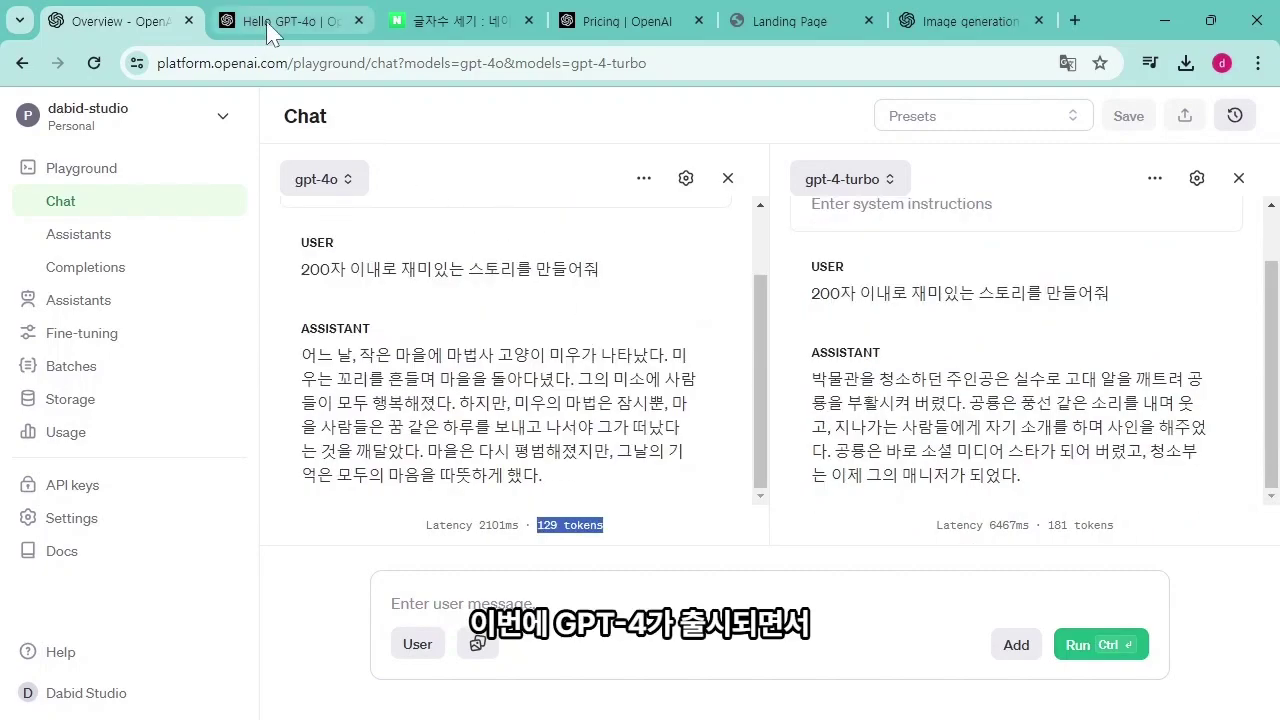
Switch to the Hello GPT-4o article and find the list comparing token reductions across languages
left_click(270, 26)
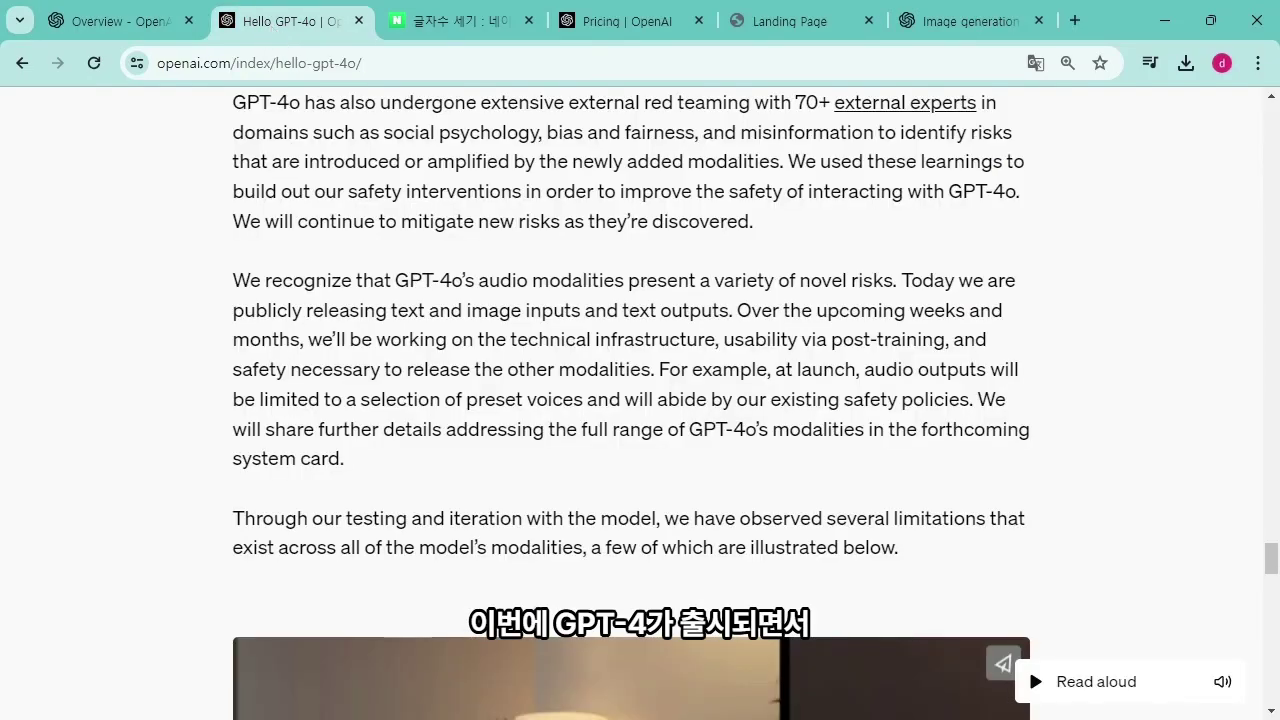
scroll(678, 311, "down", 15)
scroll(678, 311, "up", 18)
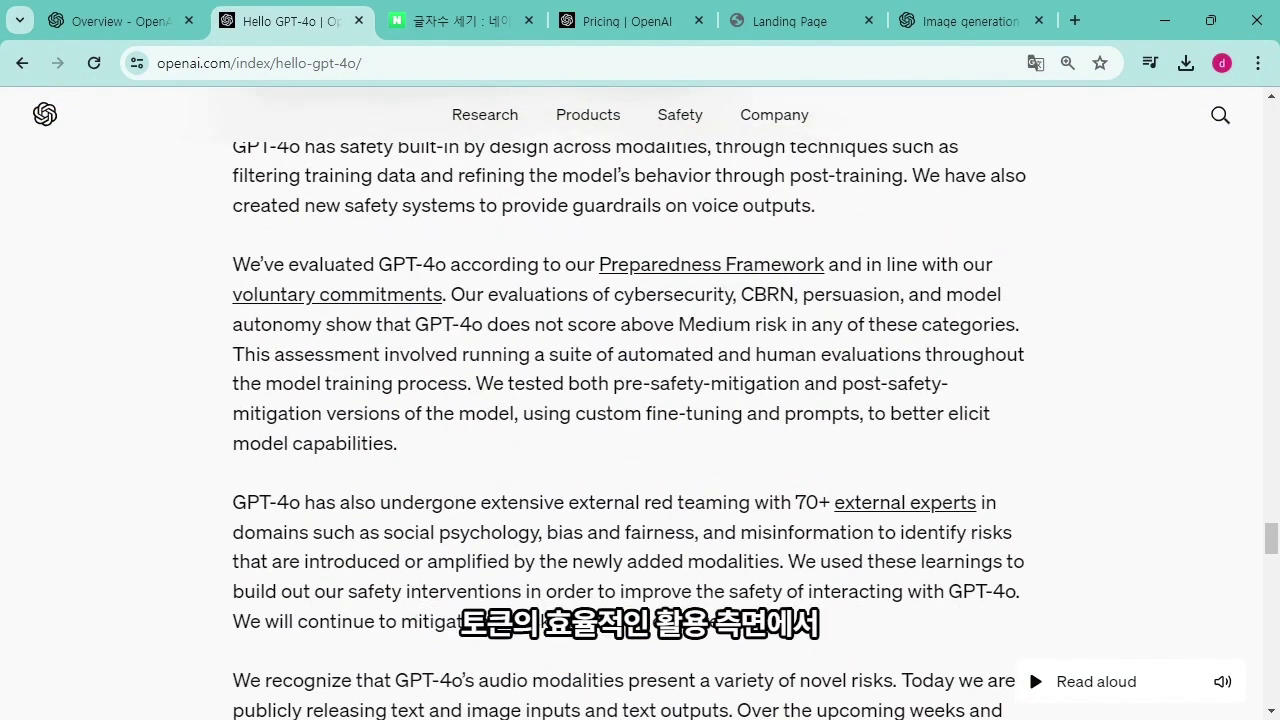
scroll(630, 400, "up", 15)
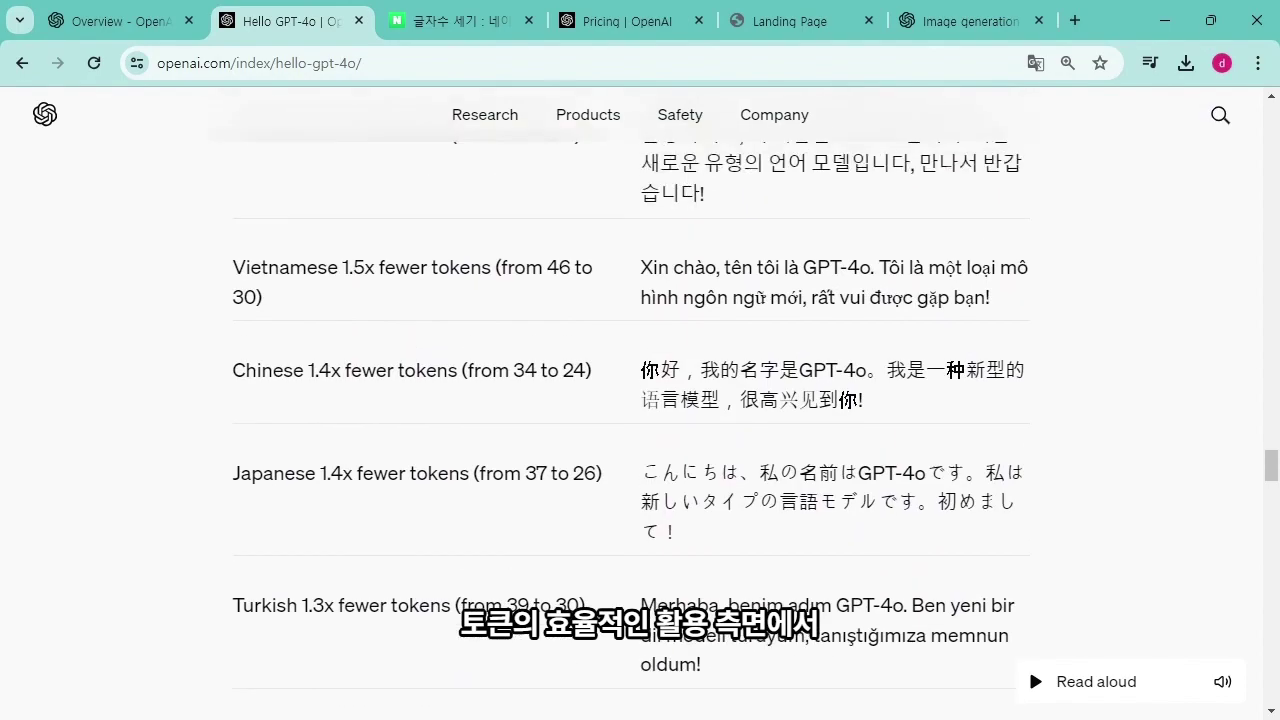
scroll(686, 314, "up", 6)
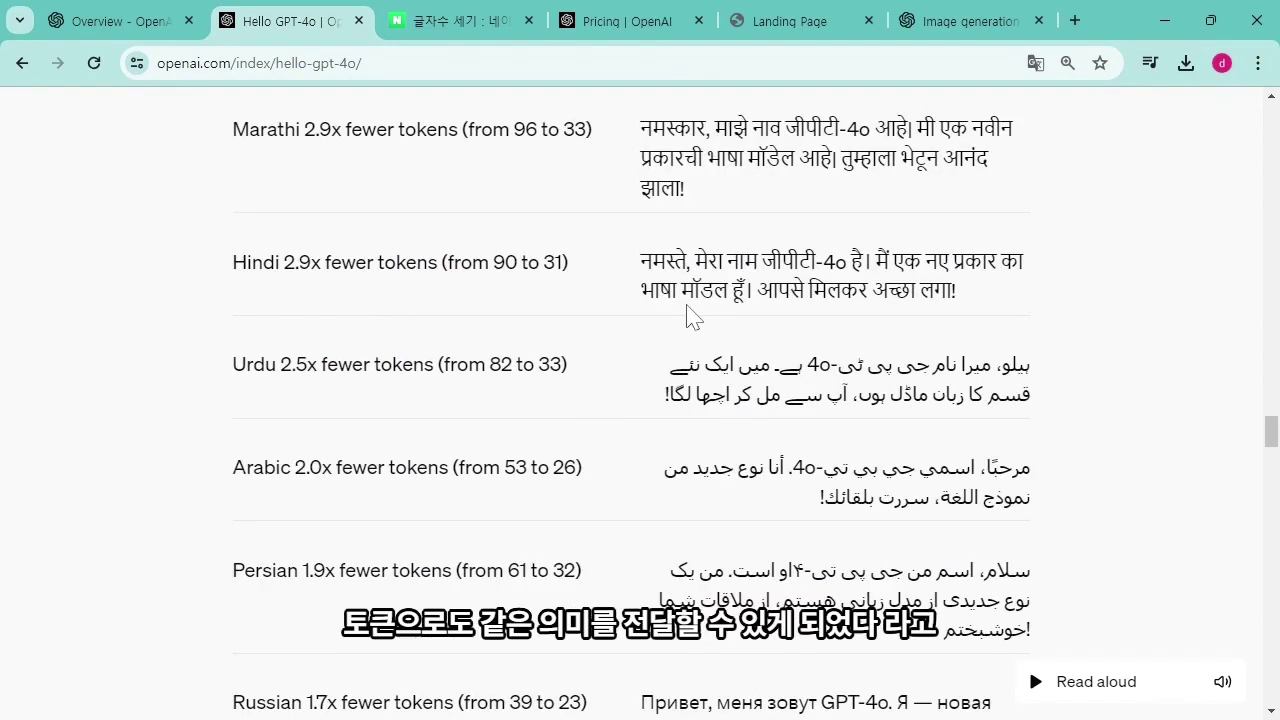
scroll(690, 316, "down", 1)
scroll(690, 316, "down", 5)
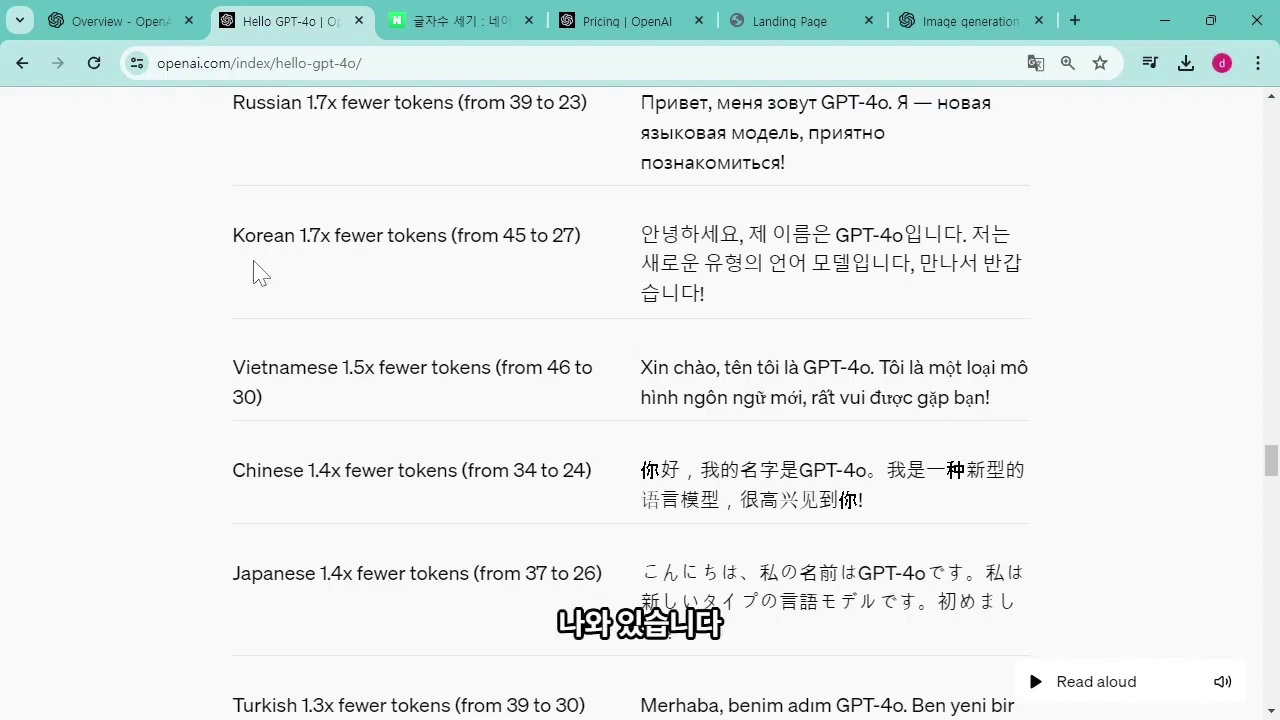
Examine the Korean entry's token reduction and its sample sentence in the language tokenization list
left_click_drag(229, 246, 233, 100)
left_click_drag(298, 240, 343, 238)
left_click(357, 277)
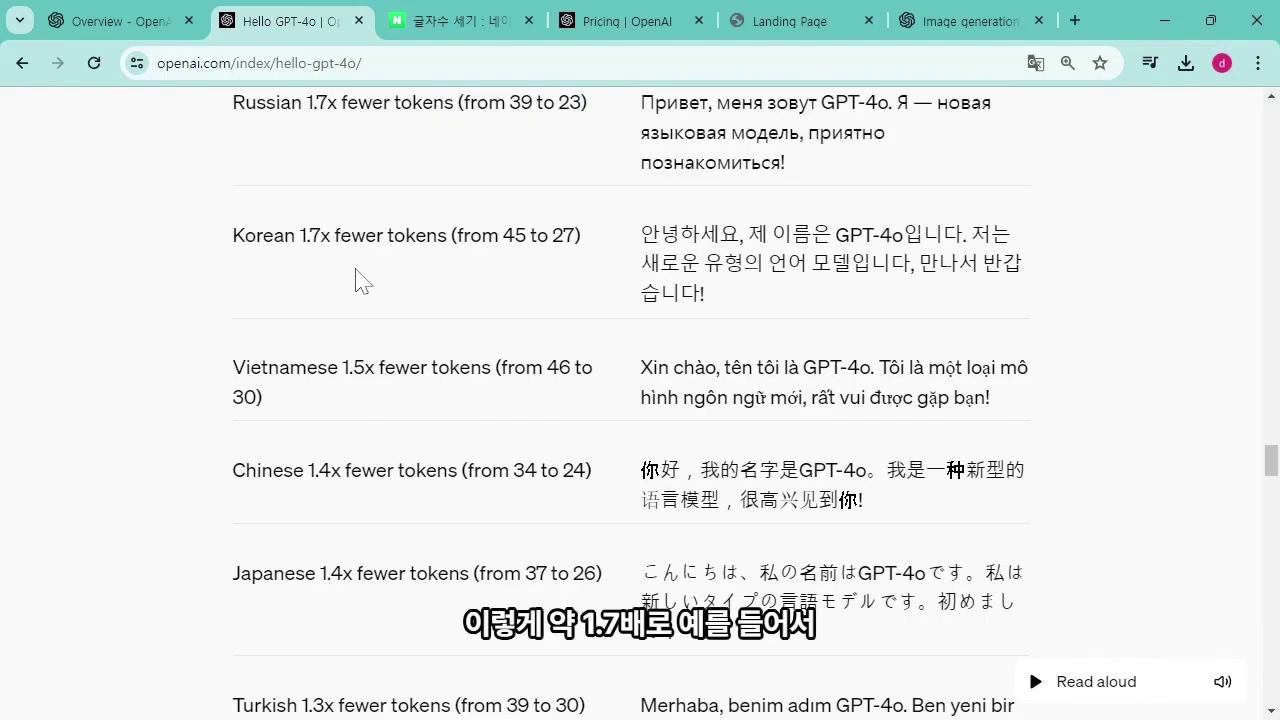
scroll(700, 360, "up", 1)
triple_click(700, 365)
left_click(784, 408)
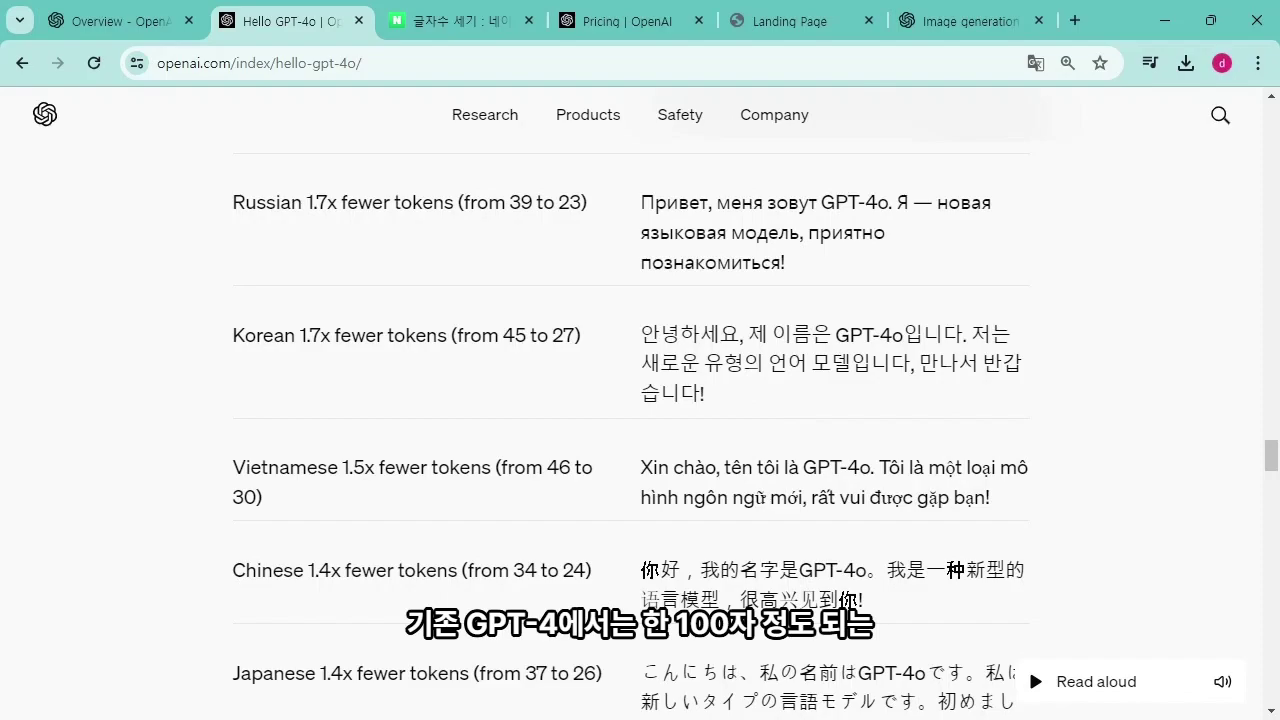
left_click_drag(641, 333, 748, 418)
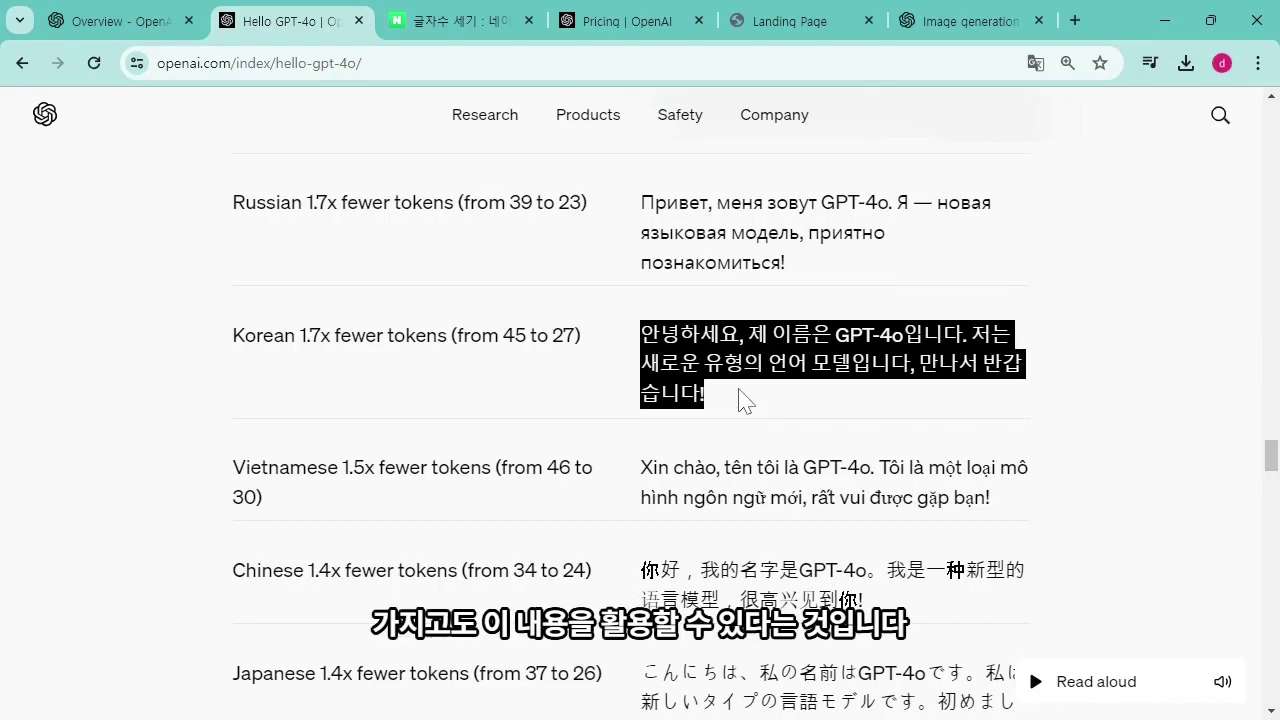
Open the OpenAI Pricing page and check the gpt-4o input and output prices per 1M tokens
key("ctrl+4")
scroll(783, 365, "down", 1)
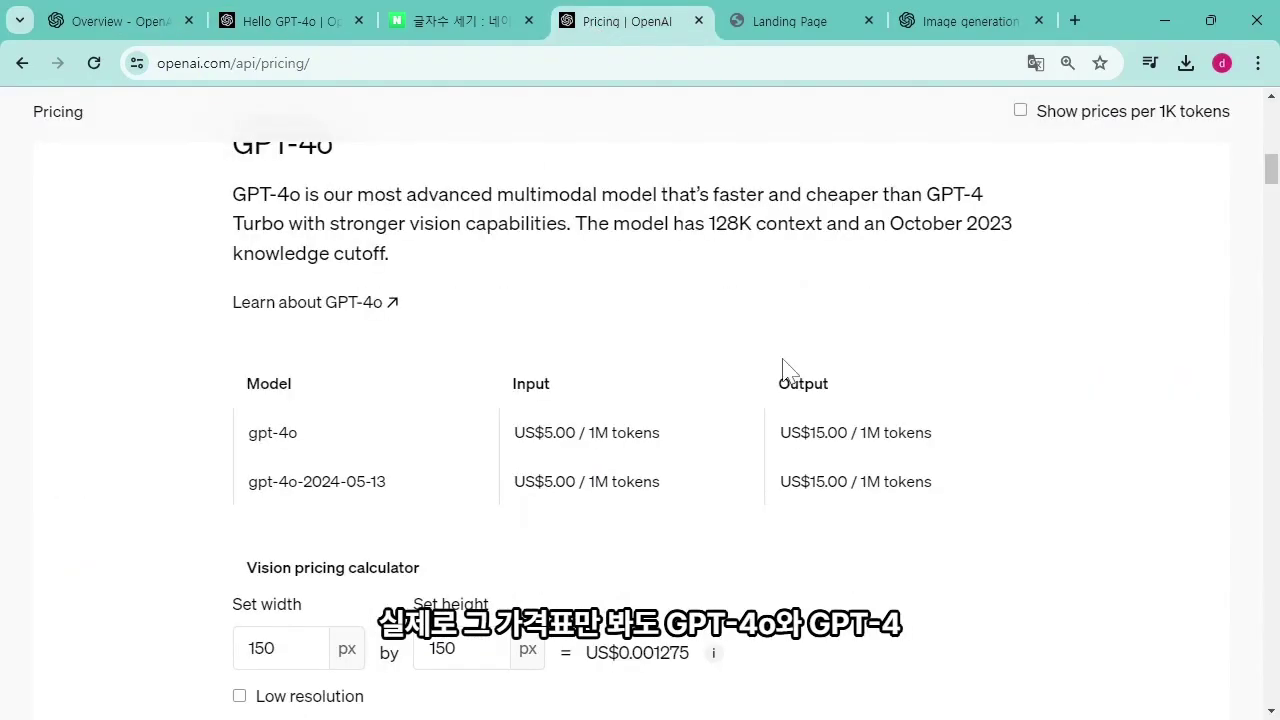
scroll(783, 365, "up", 1)
left_click_drag(252, 241, 380, 249)
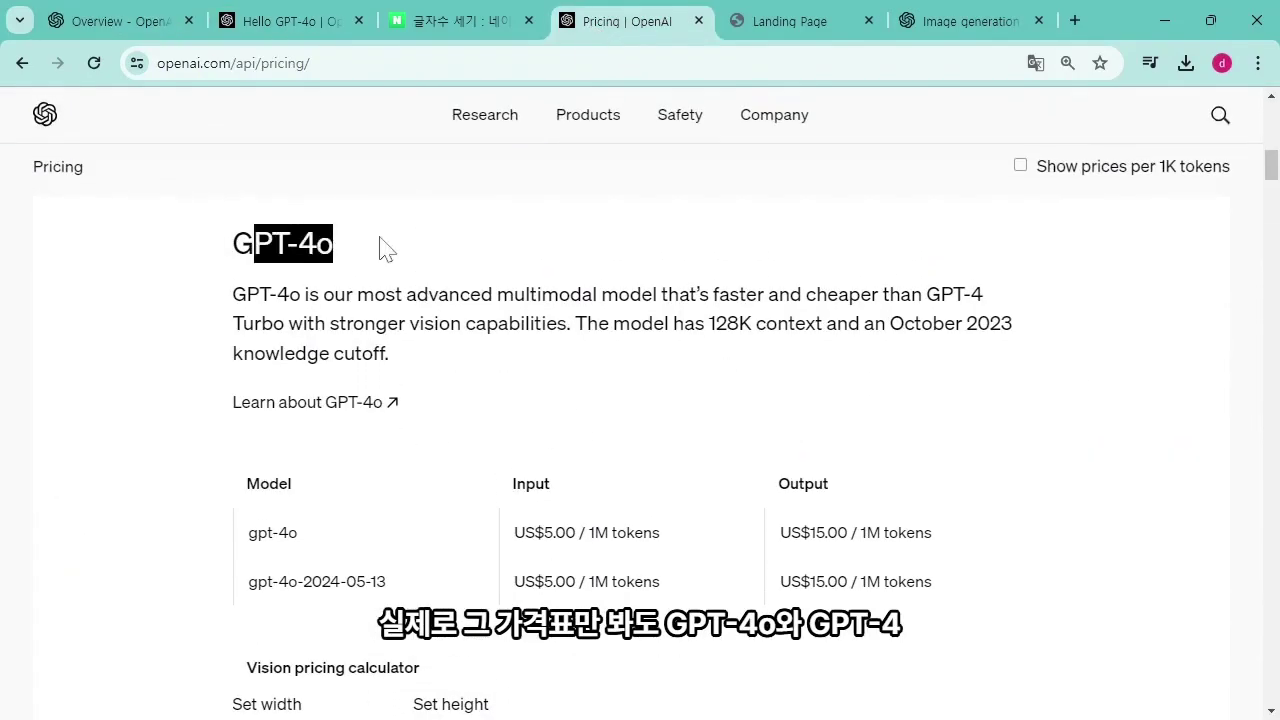
scroll(380, 249, "down", 5)
left_click_drag(250, 416, 443, 426)
scroll(486, 431, "up", 4)
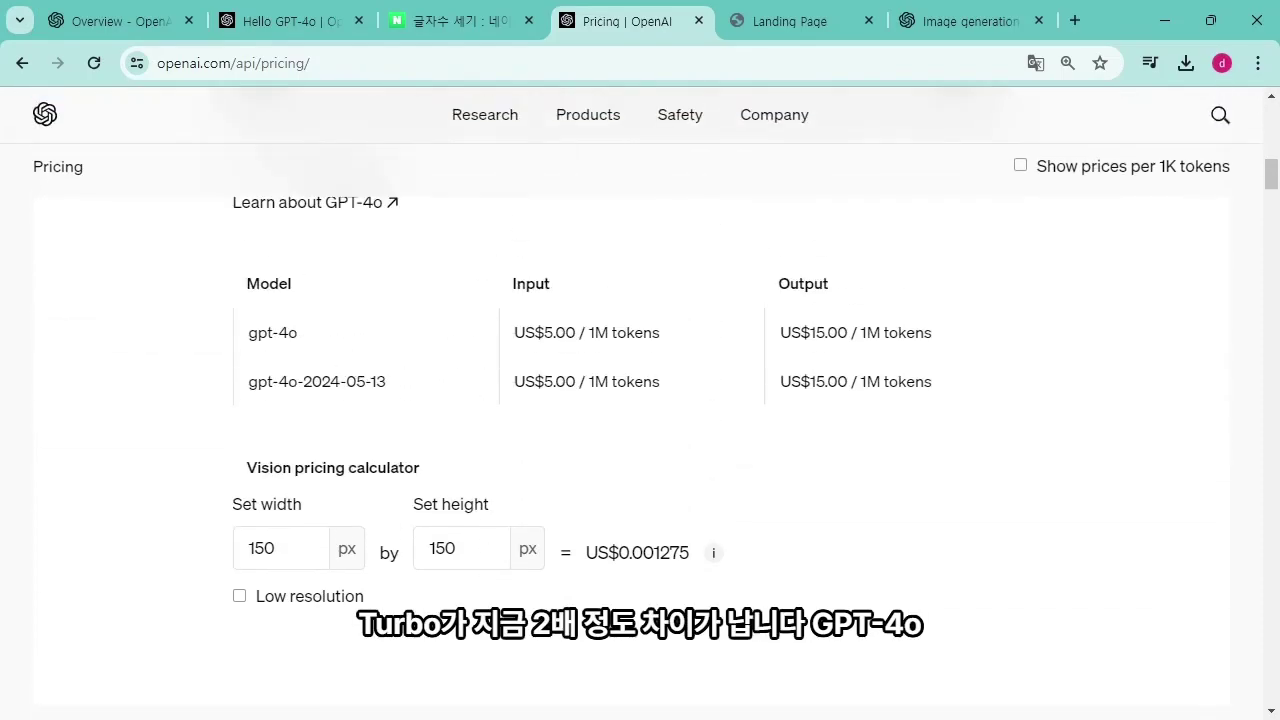
double_click(308, 340)
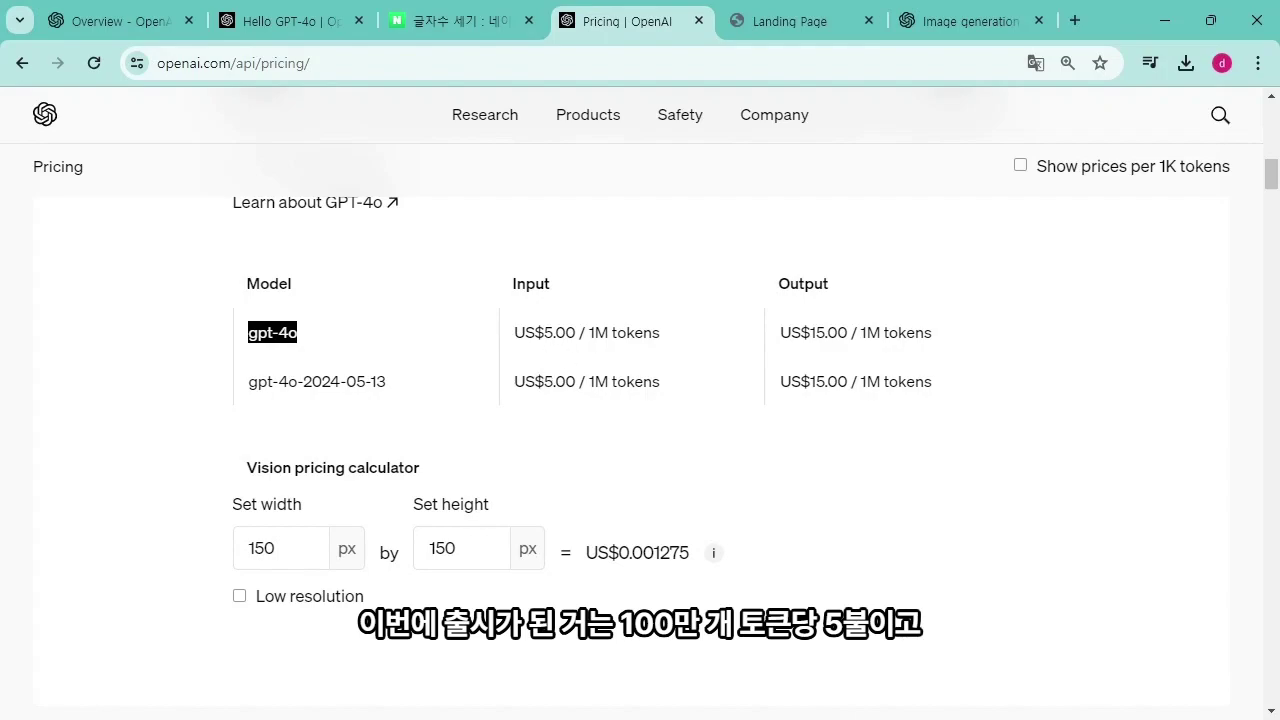
left_click_drag(514, 332, 595, 332)
left_click_drag(780, 332, 847, 332)
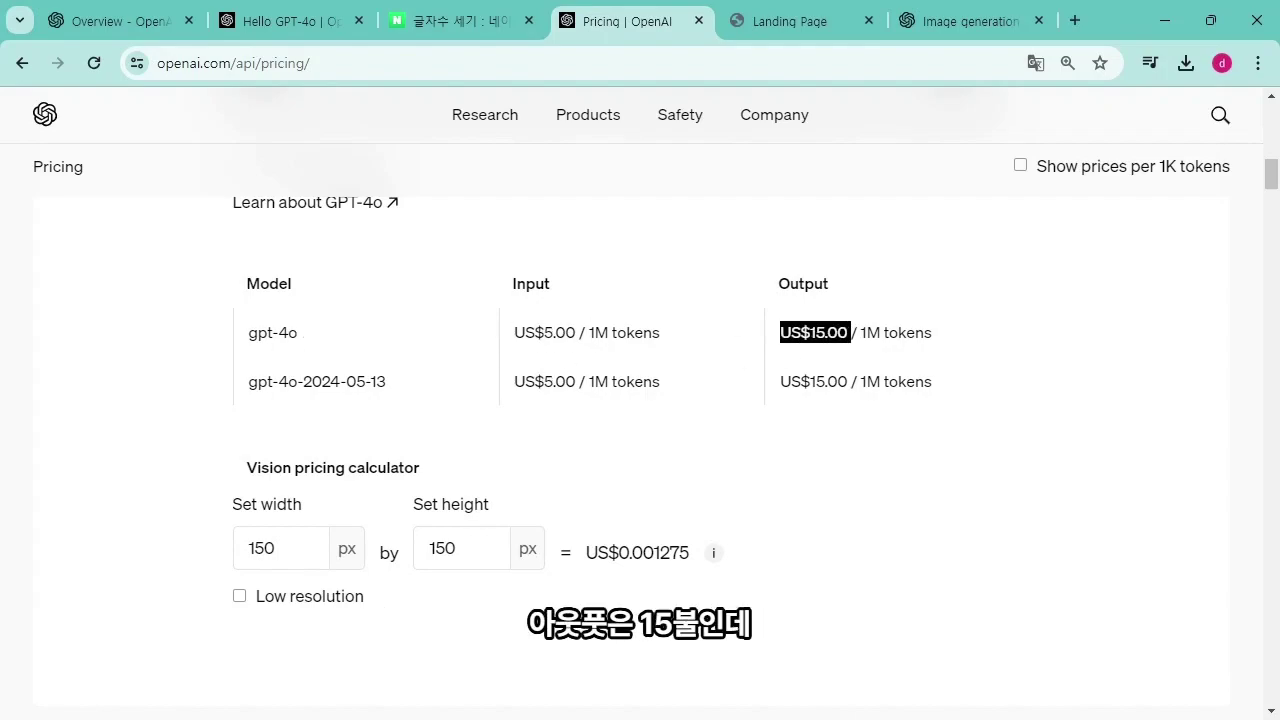
Check the gpt-4-turbo input and output prices per 1M tokens against the gpt-4o prices
scroll(640, 400, "down", 5)
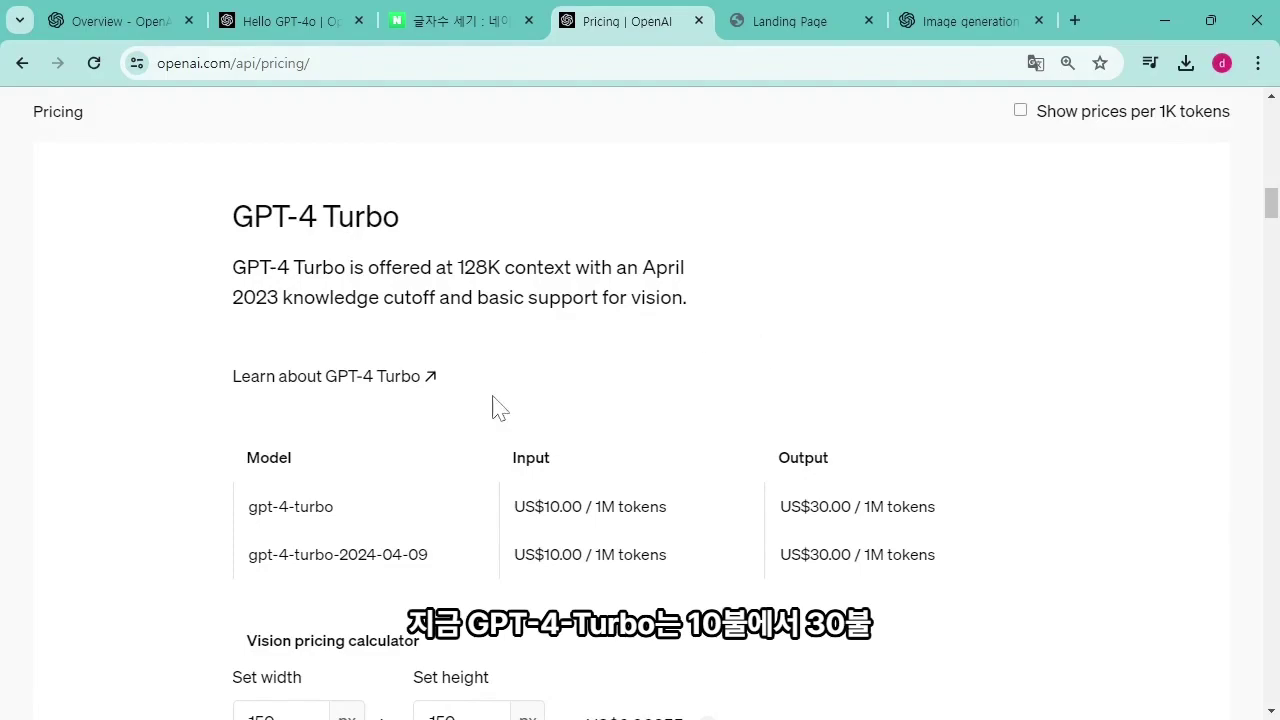
left_click_drag(534, 506, 633, 506)
left_click_drag(778, 506, 893, 506)
scroll(875, 460, "up", 1)
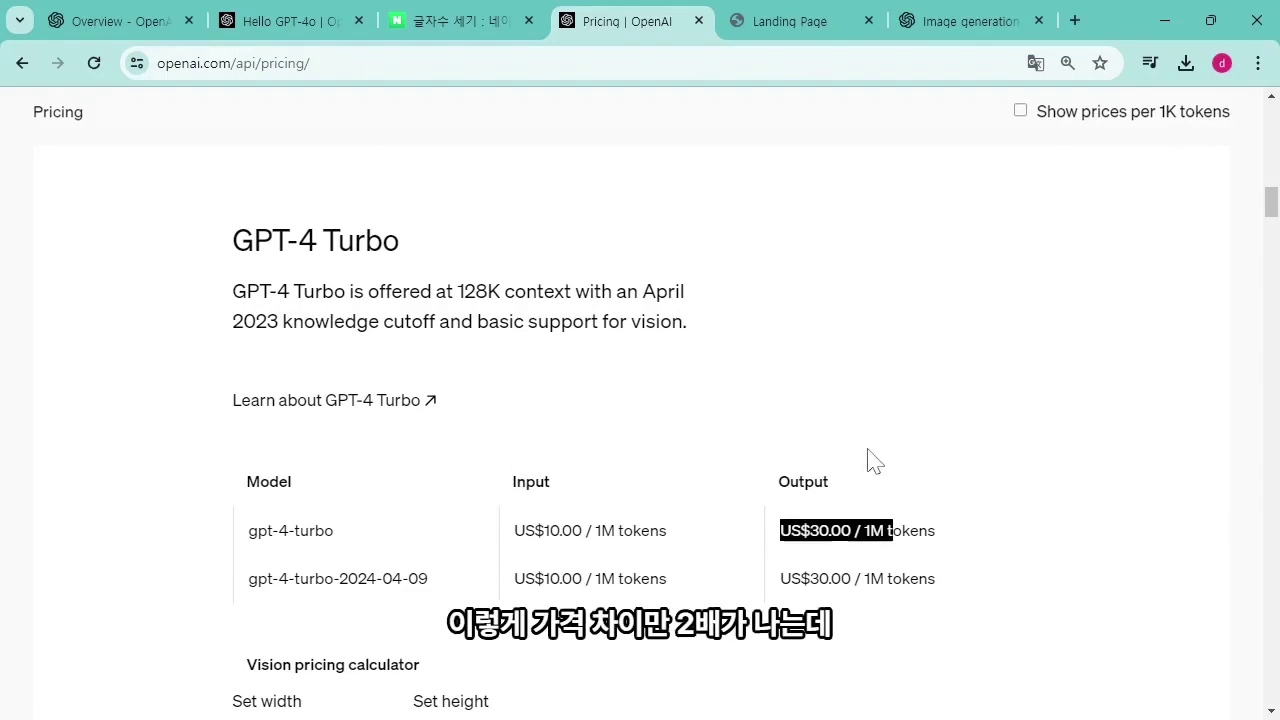
left_click(875, 460)
scroll(875, 460, "up", 5)
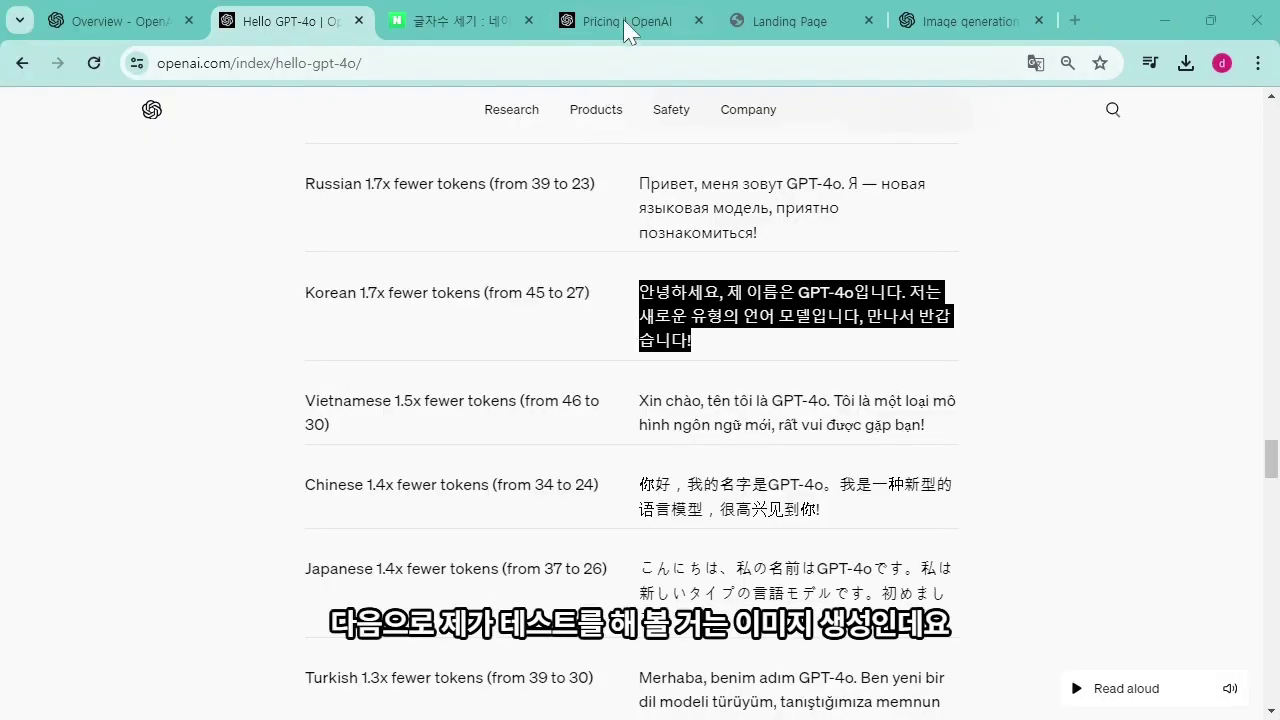
In the Hello GPT-4o article's Explorations of capabilities section, display the sample "Character design - Geary the robot"
mouse_move(625, 20)
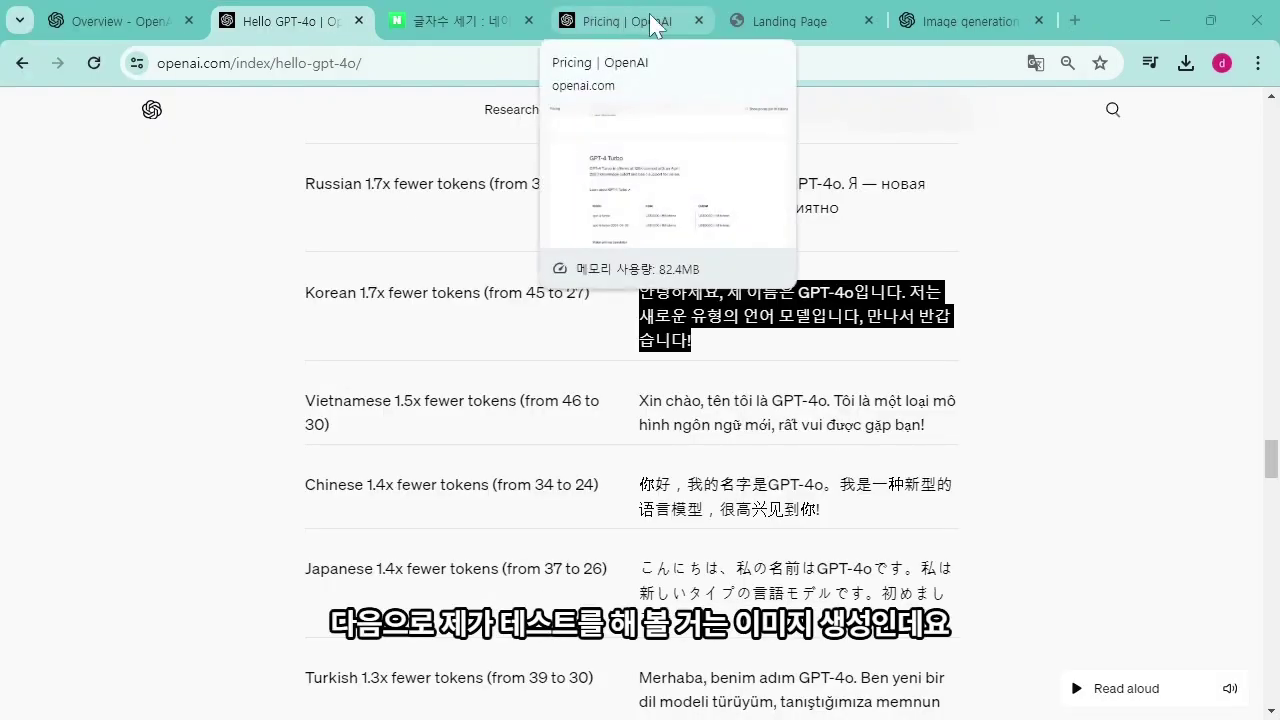
left_click_drag(1272, 454, 1231, 277)
left_click_drag(314, 310, 396, 310)
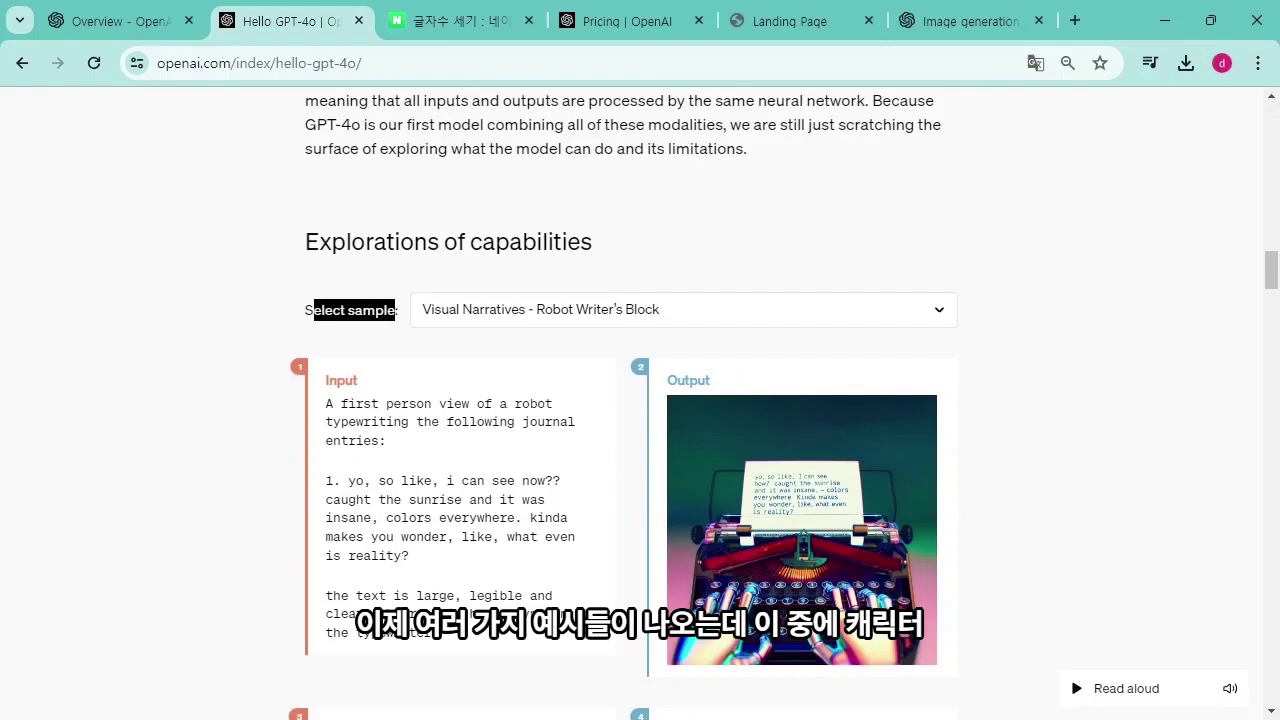
left_click(445, 312)
left_click(600, 398)
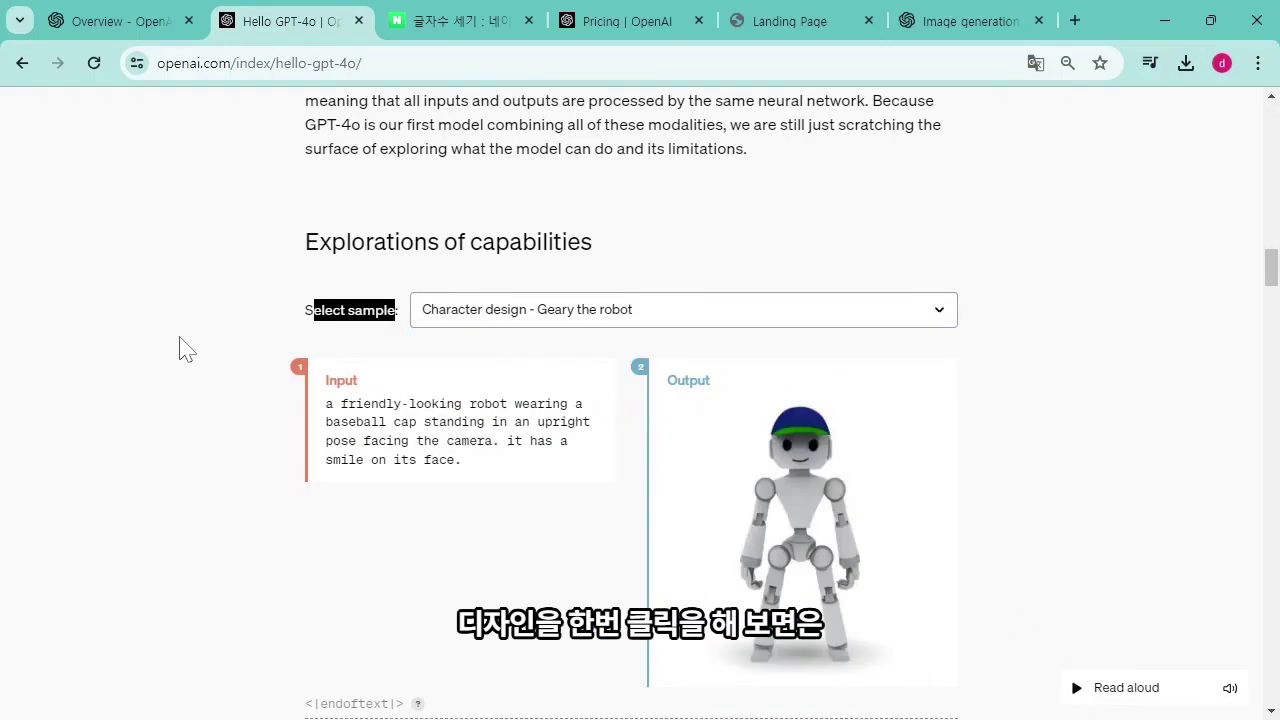
Examine the Geary robot sample's prompts and output images for how consistently the character is kept across poses
scroll(604, 485, "down", 3)
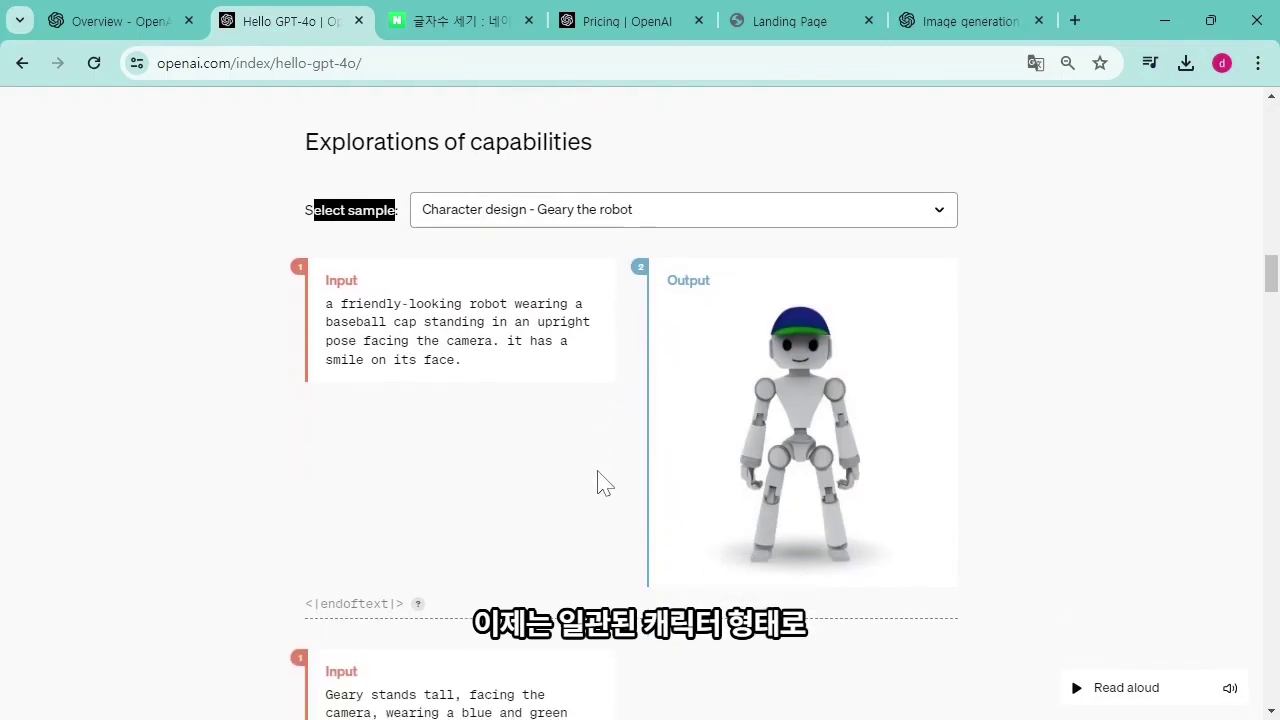
scroll(790, 380, "down", 4)
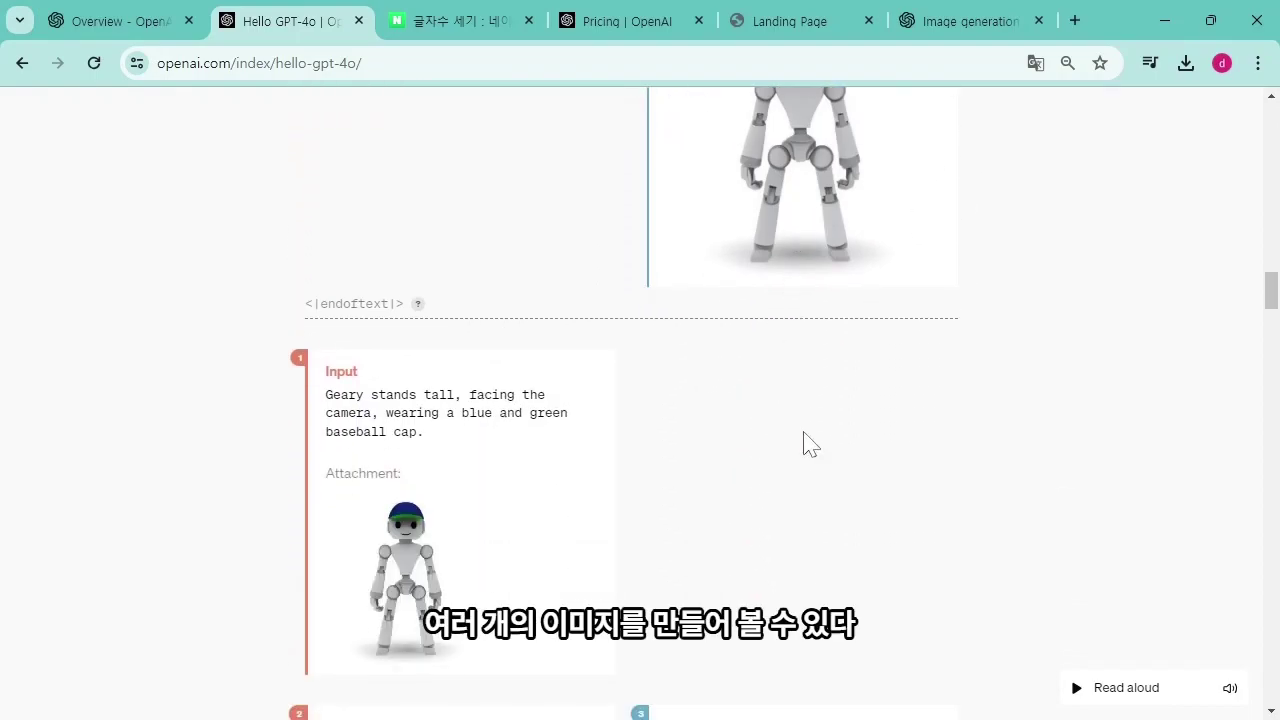
scroll(808, 457, "down", 2)
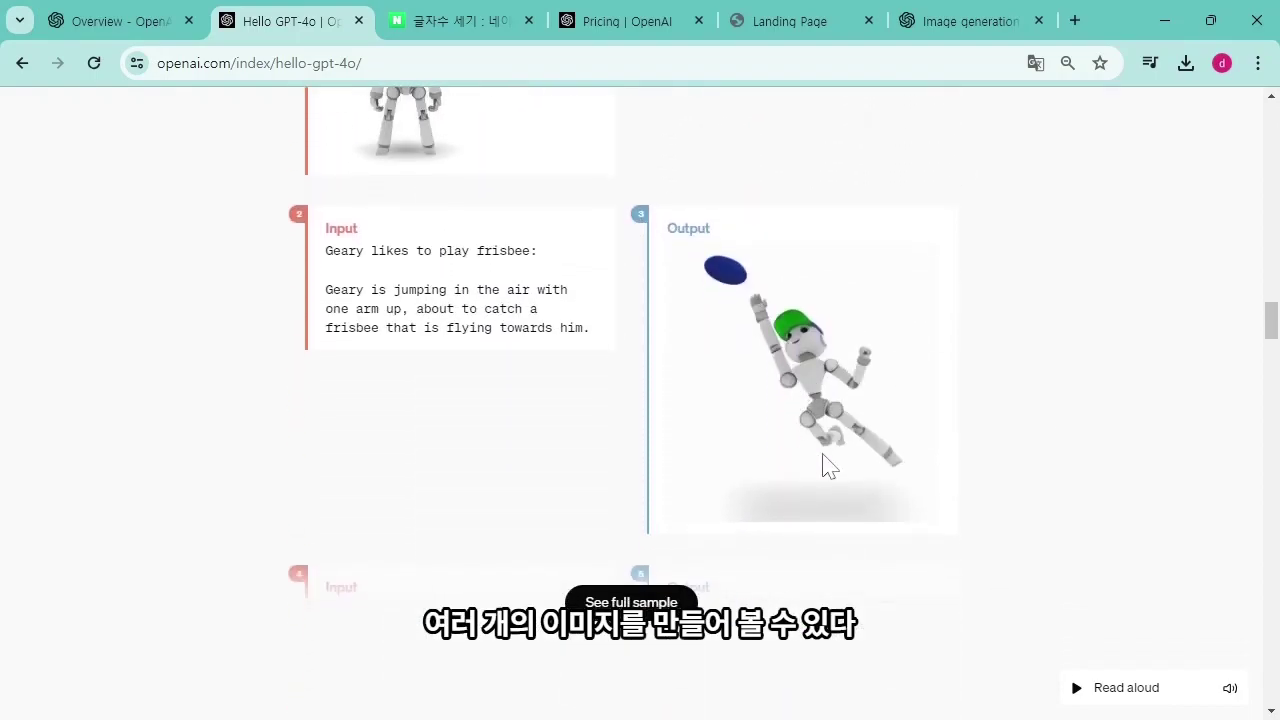
scroll(874, 471, "up", 8)
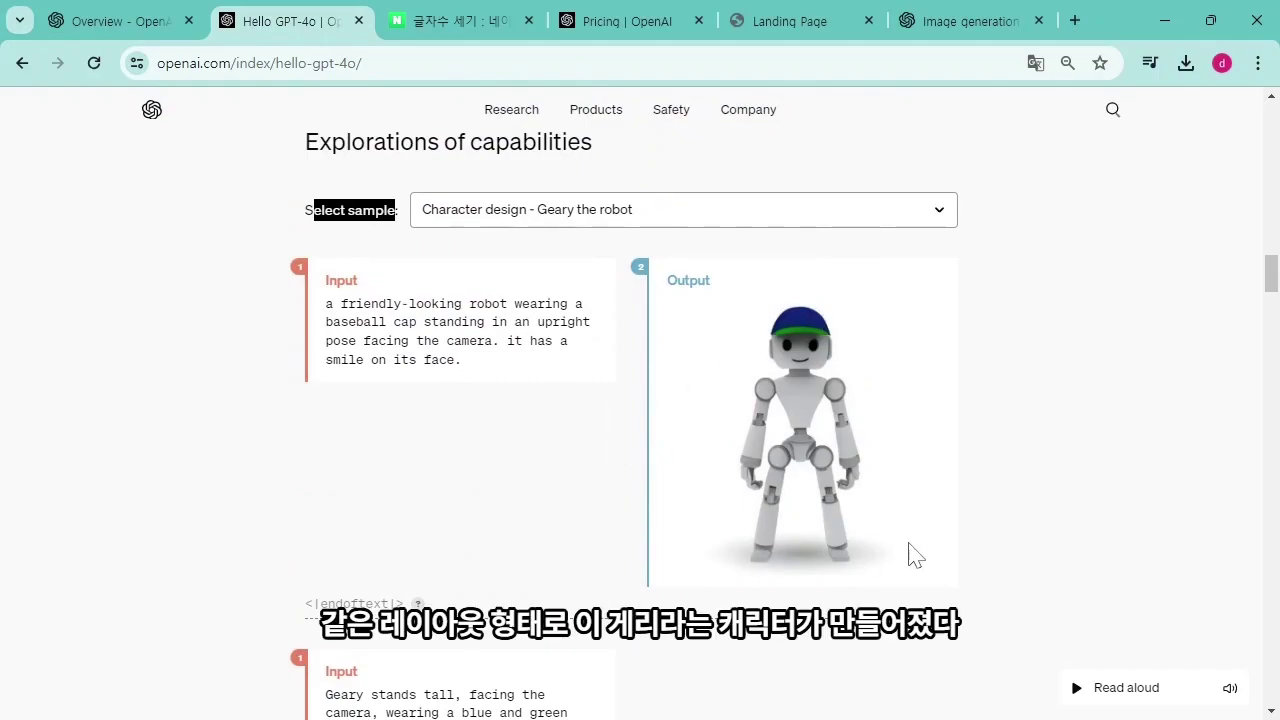
scroll(555, 306, "down", 6)
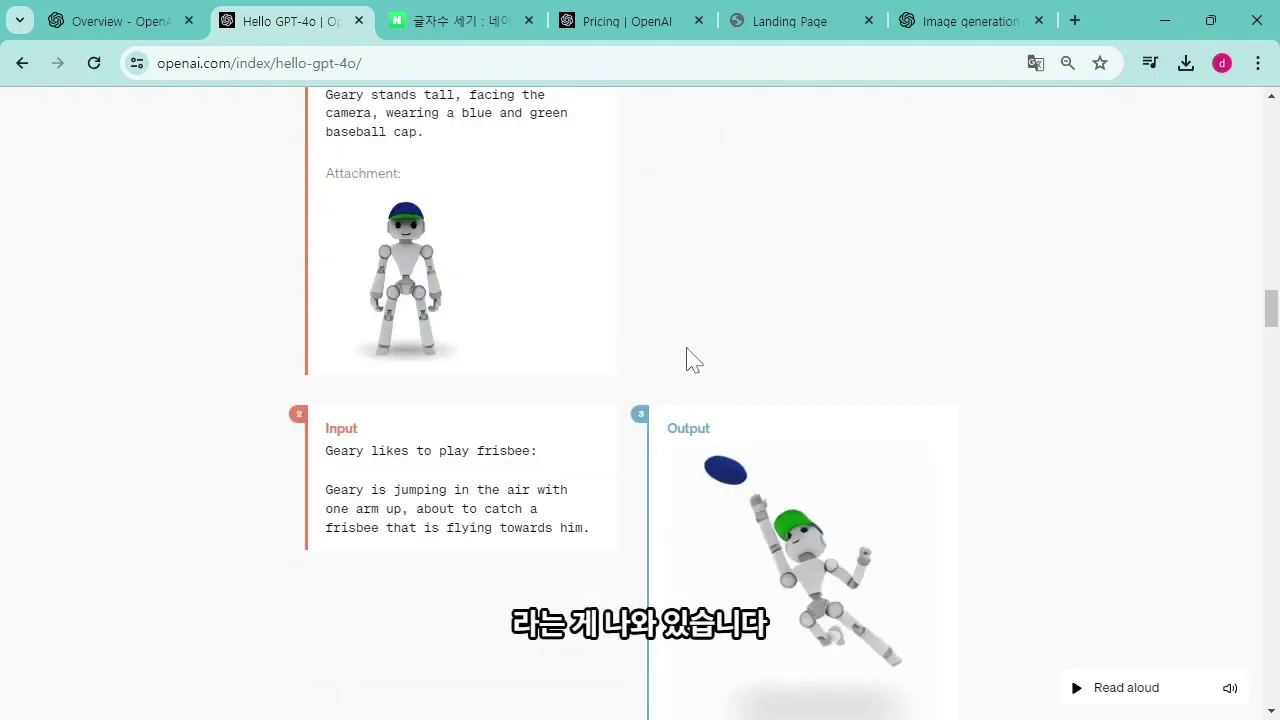
scroll(912, 465, "up", 5)
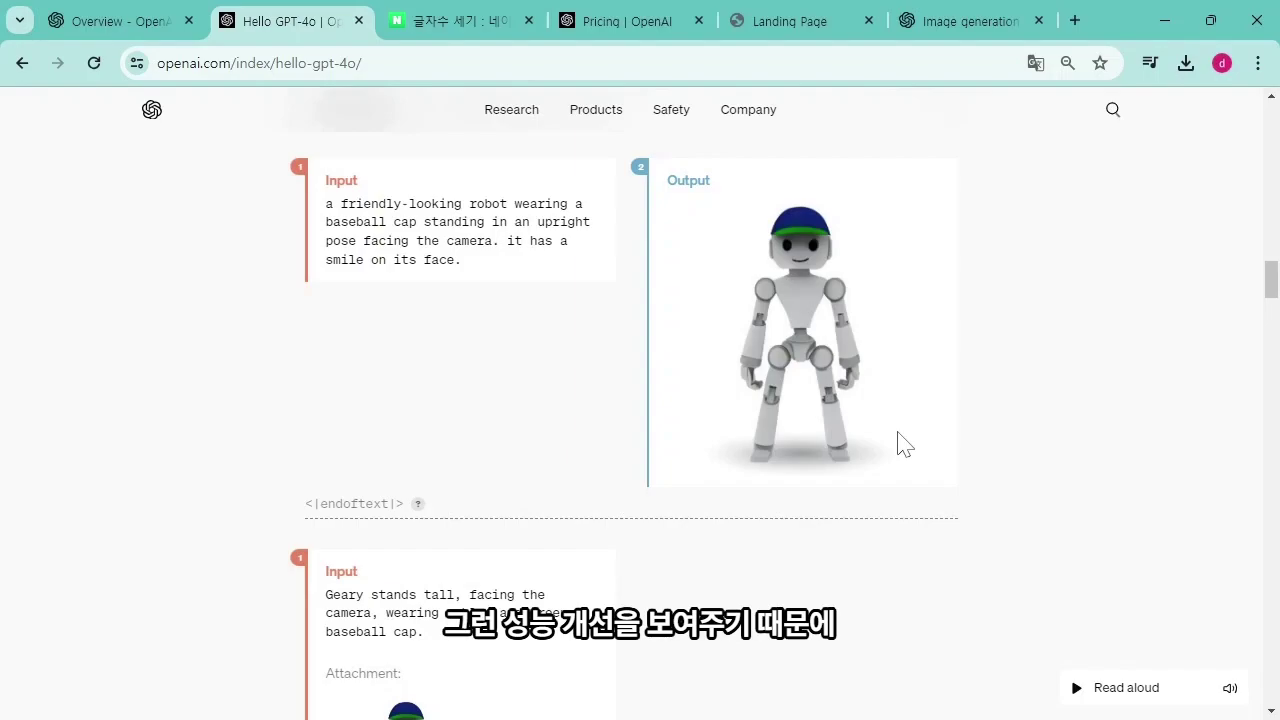
scroll(1018, 357, "up", 1)
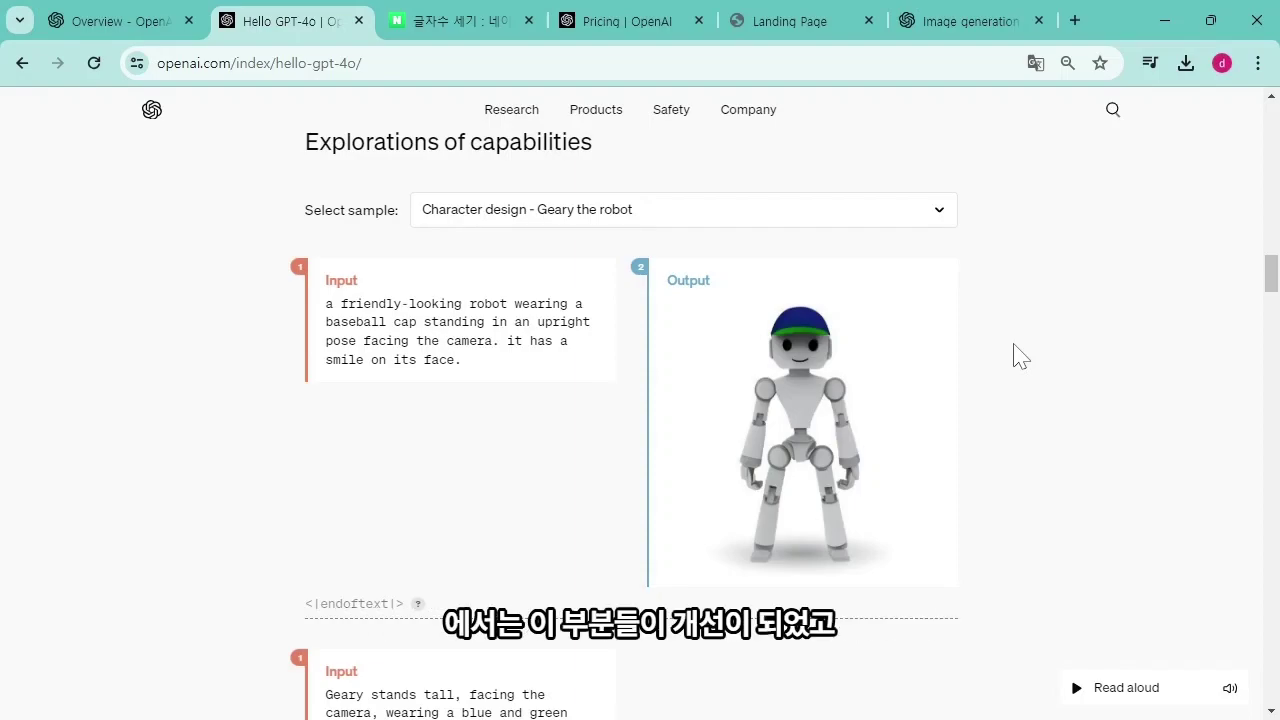
scroll(720, 449, "down", 3)
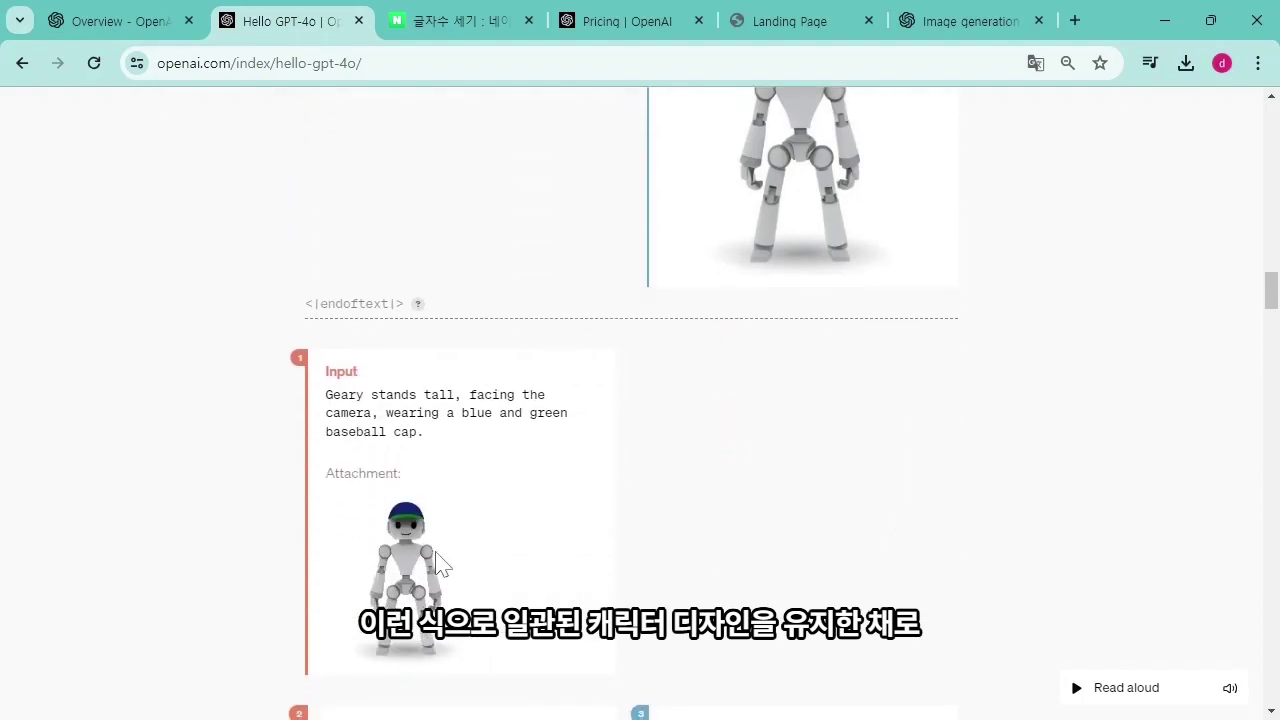
scroll(869, 328, "down", 1)
scroll(669, 466, "down", 4)
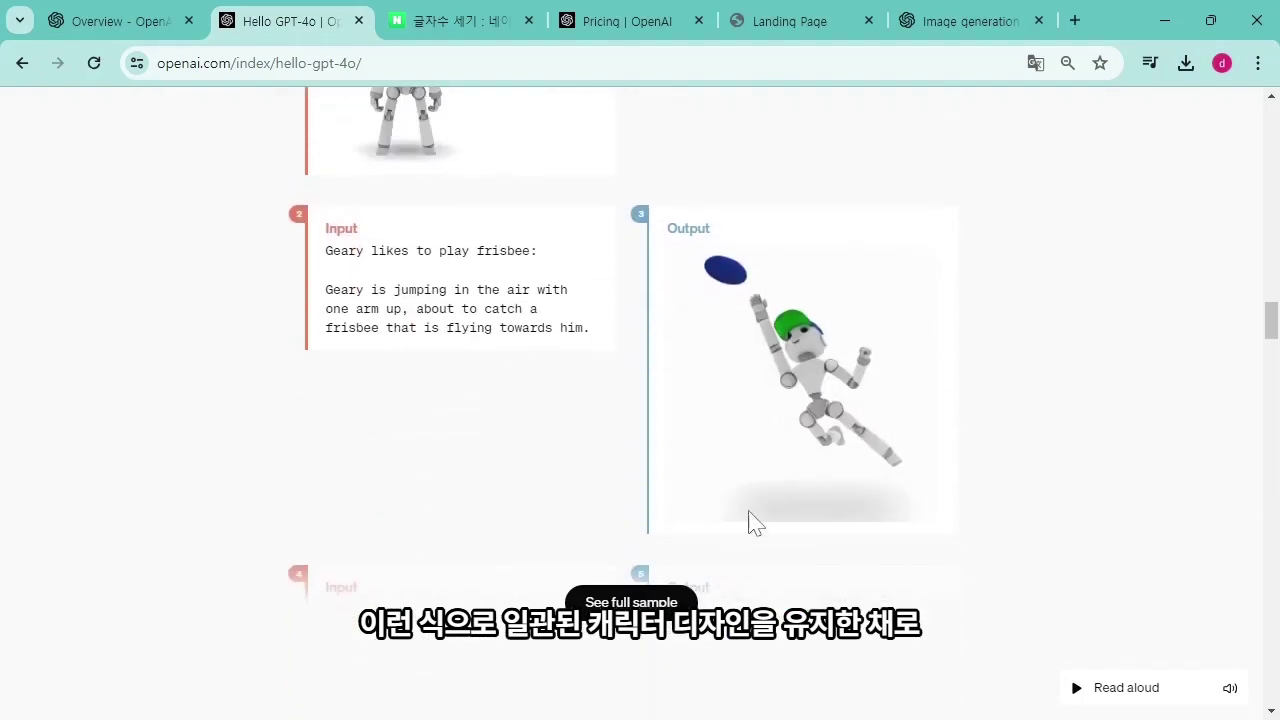
scroll(854, 420, "up", 3)
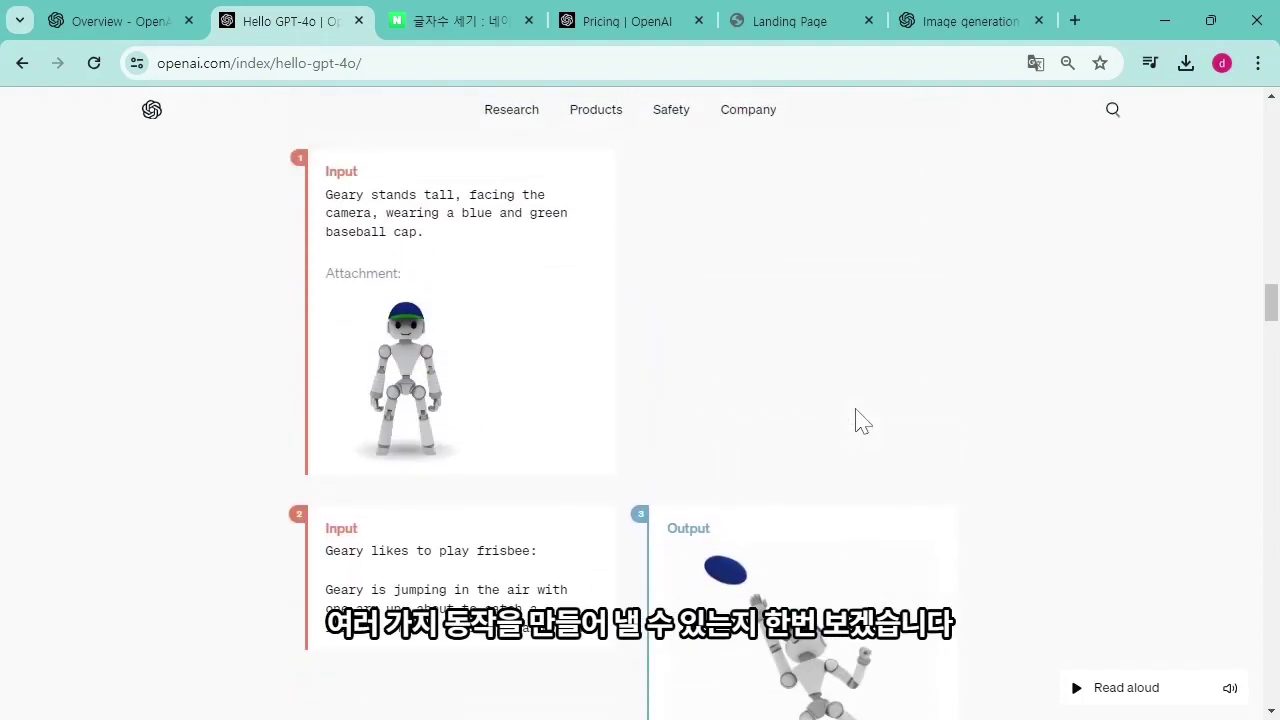
Switch to the separate ChatGPT window and set the chat model to GPT-4
left_click(1162, 22)
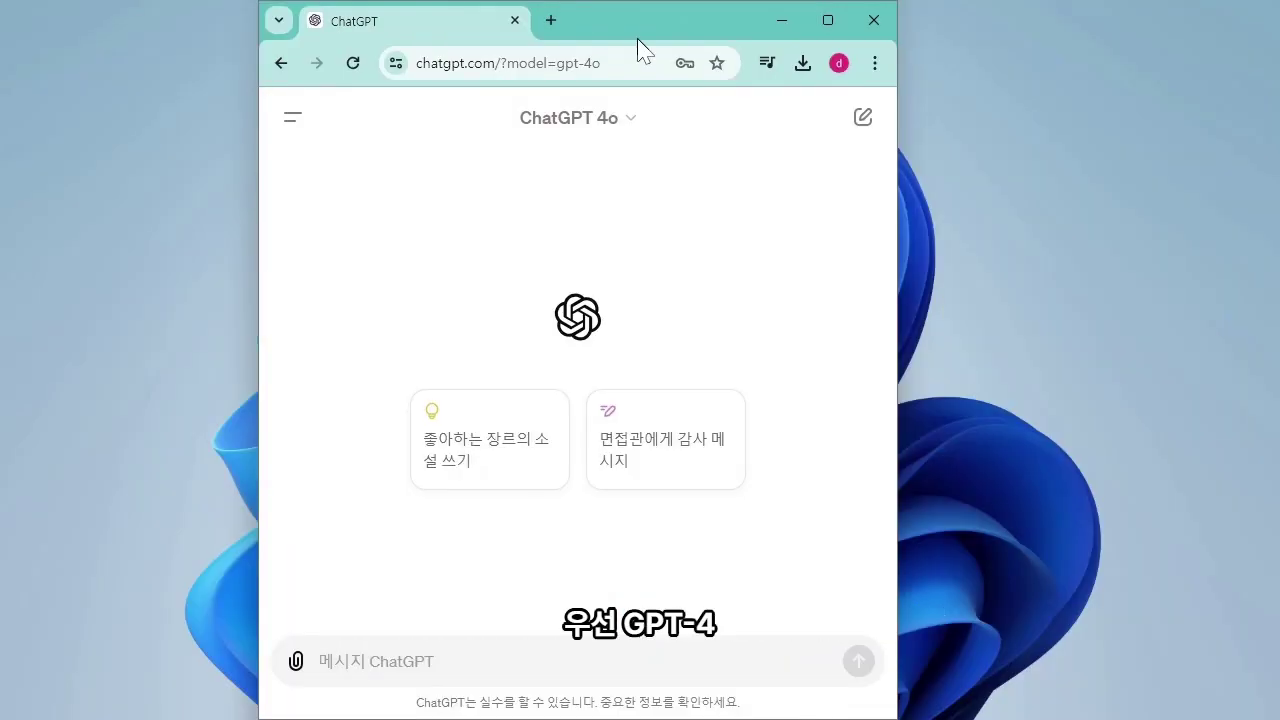
left_click(630, 118)
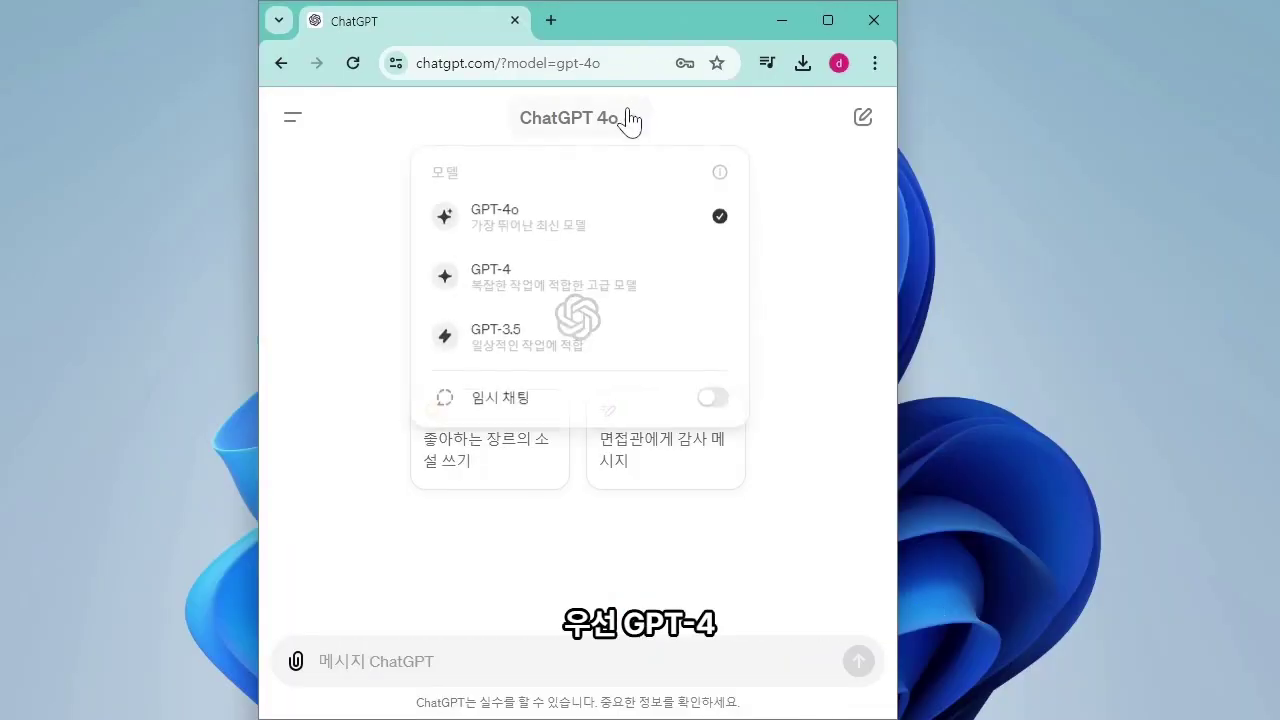
left_click(540, 295)
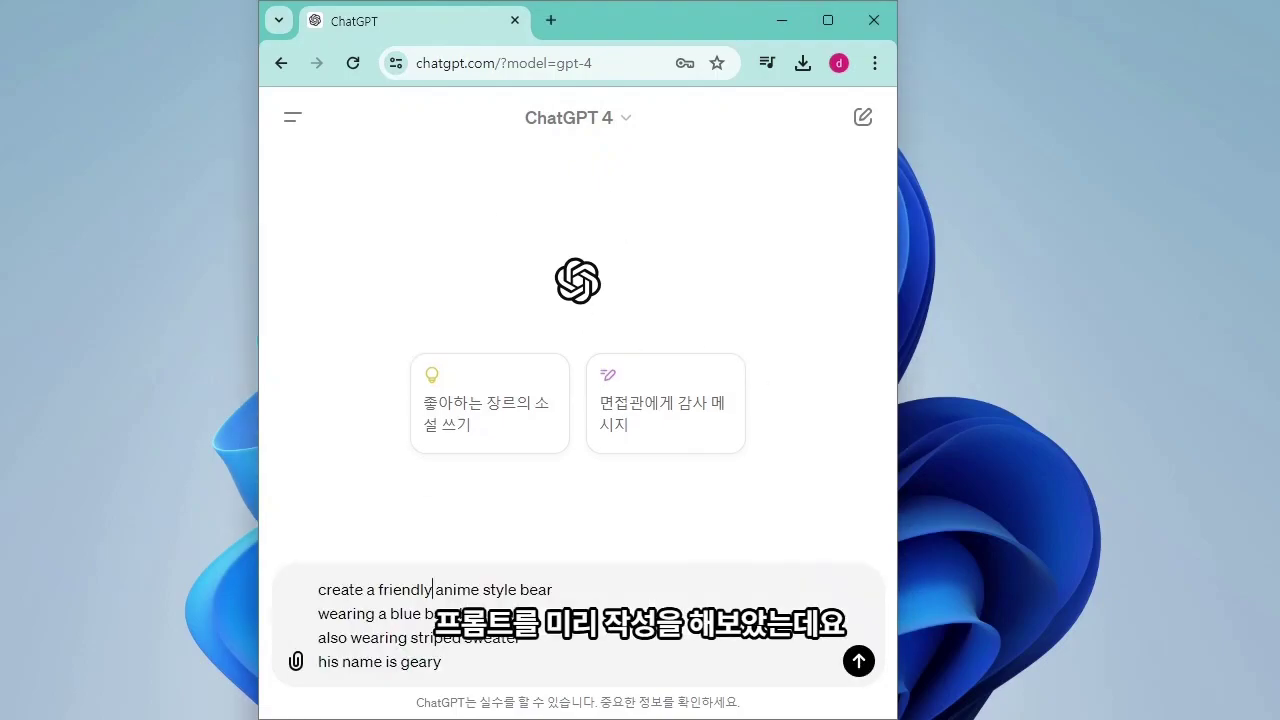
Send GPT-4 the prompt "create a friendly anime style bear wearing a blue baseball cap also wearing striped sweater his name is geary"
left_click_drag(433, 590, 552, 590)
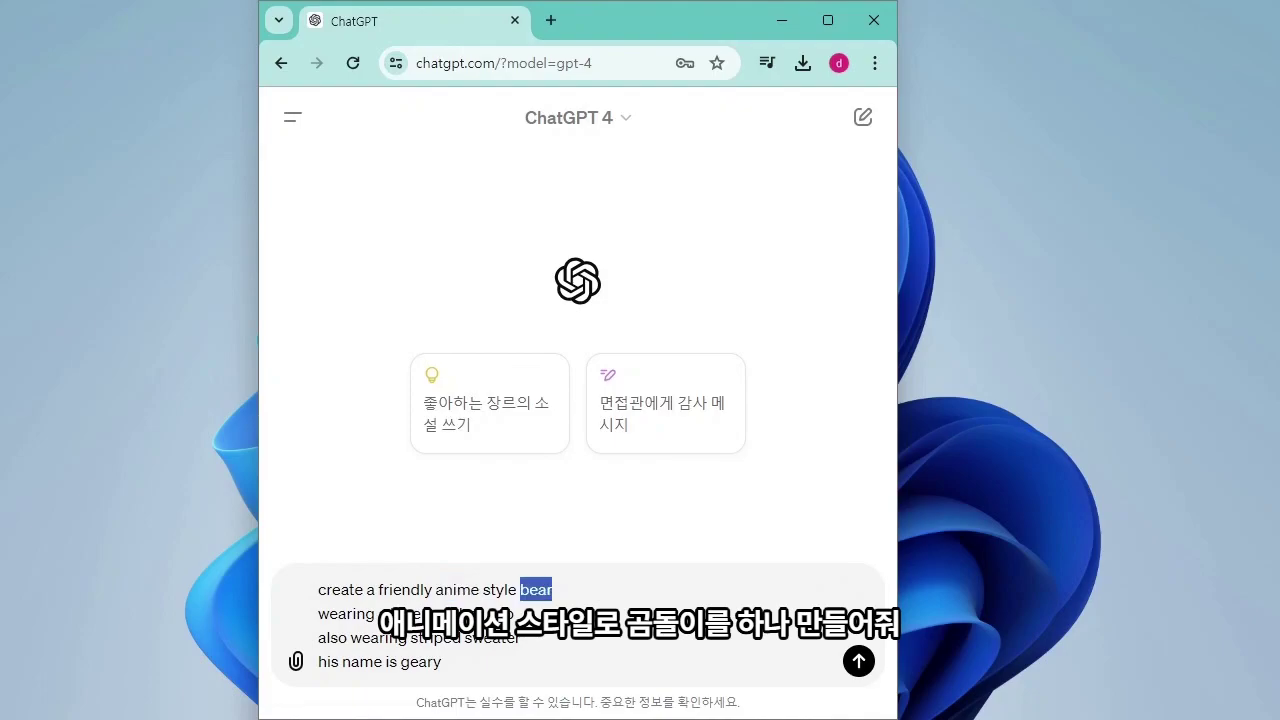
left_click(389, 637)
left_click_drag(390, 613, 520, 637)
left_click(513, 612)
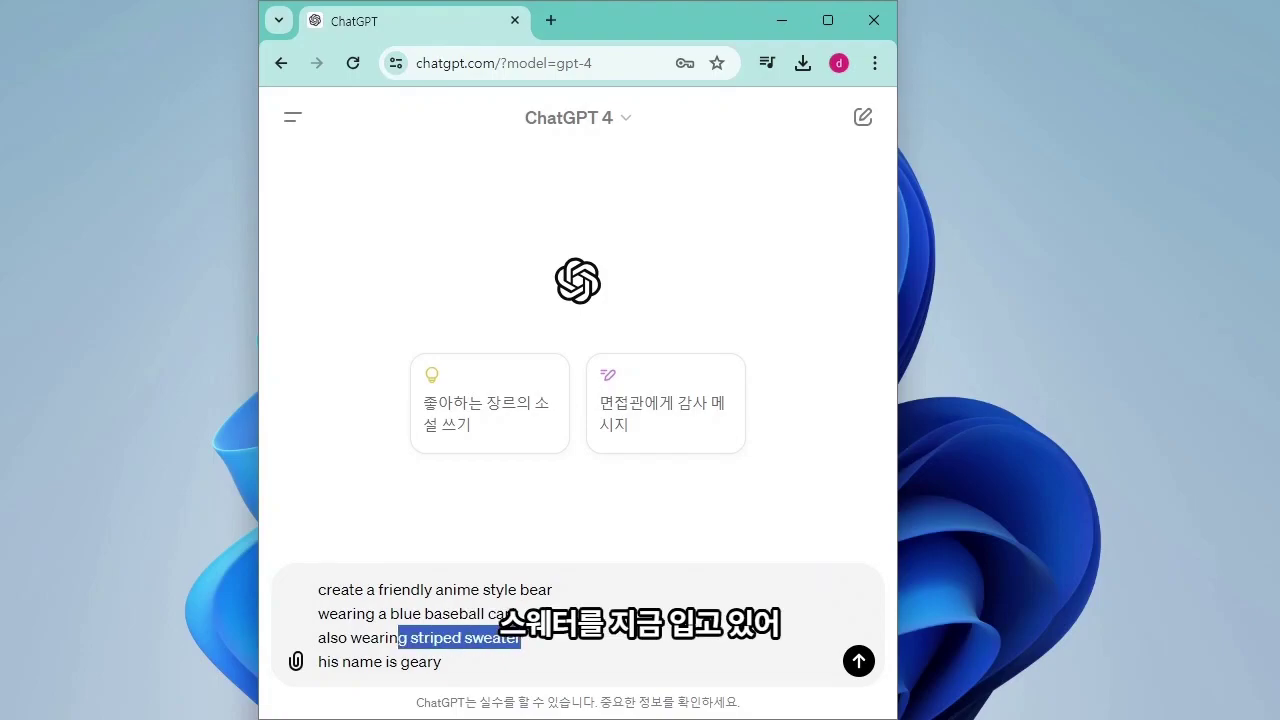
left_click(520, 637)
double_click(421, 661)
left_click(443, 661)
left_click(860, 663)
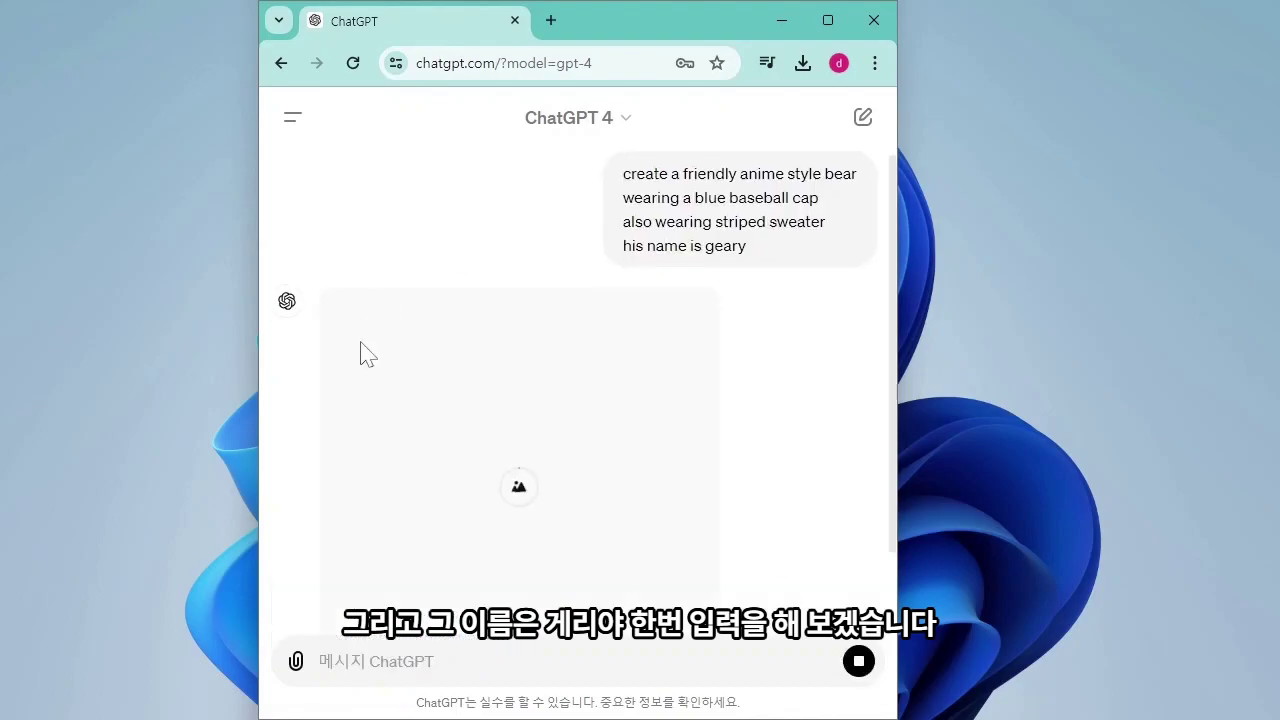
Send GPT-4 the follow-up prompt "draw an image of the same geary sitting in a desk"
scroll(673, 444, "up", 2)
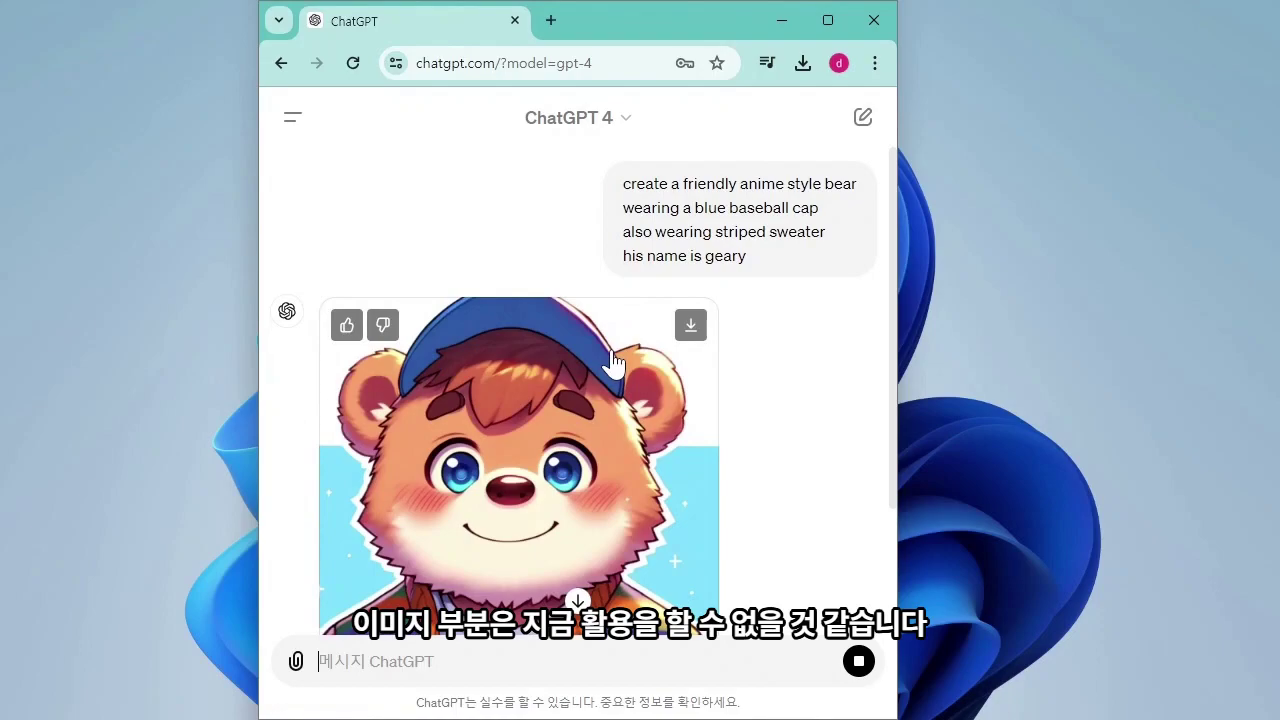
scroll(651, 371, "down", 2)
scroll(786, 391, "up", 3)
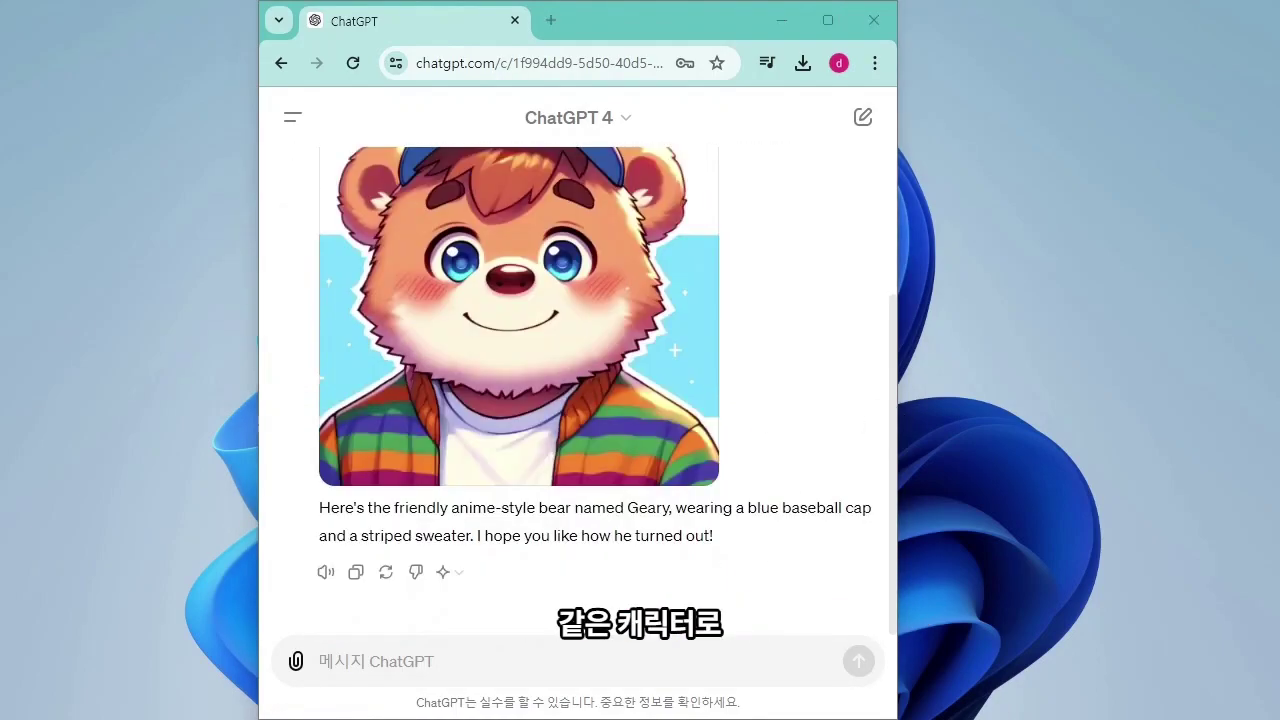
left_click(560, 661)
type("draw an image of the same geary sitting in a desk")
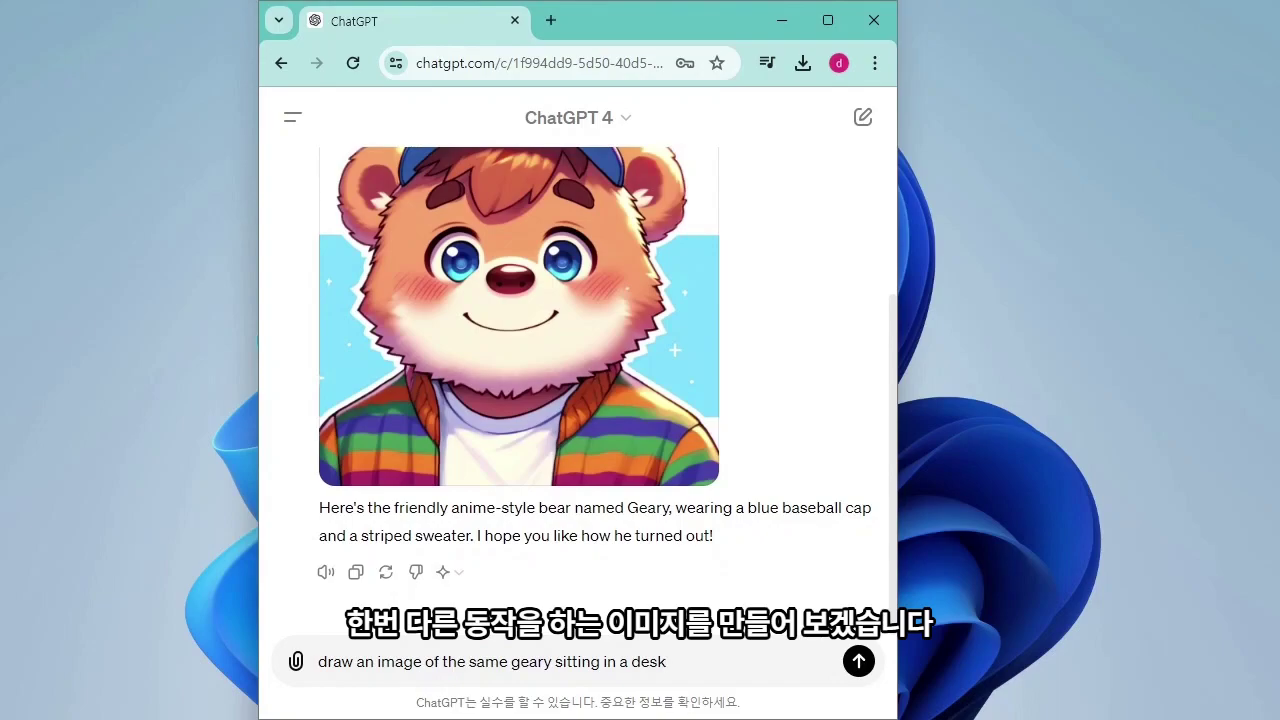
left_click_drag(469, 661, 544, 661)
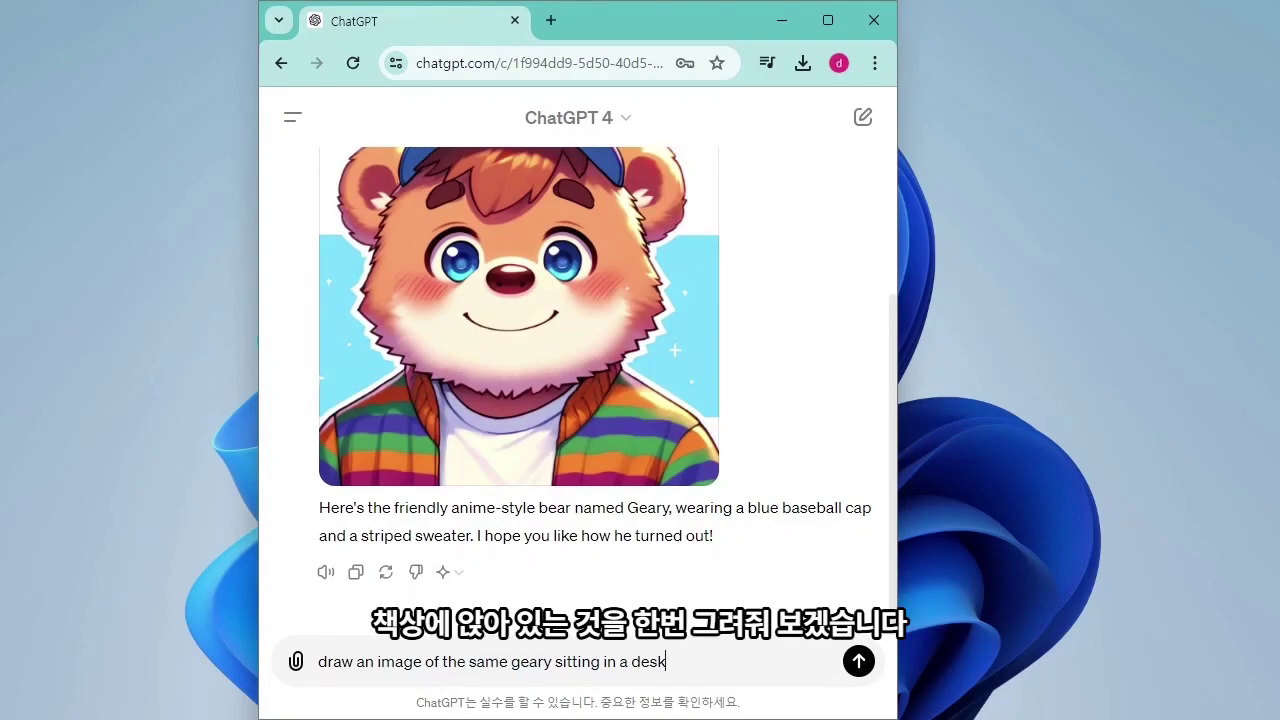
double_click(648, 661)
left_click_drag(668, 661, 544, 661)
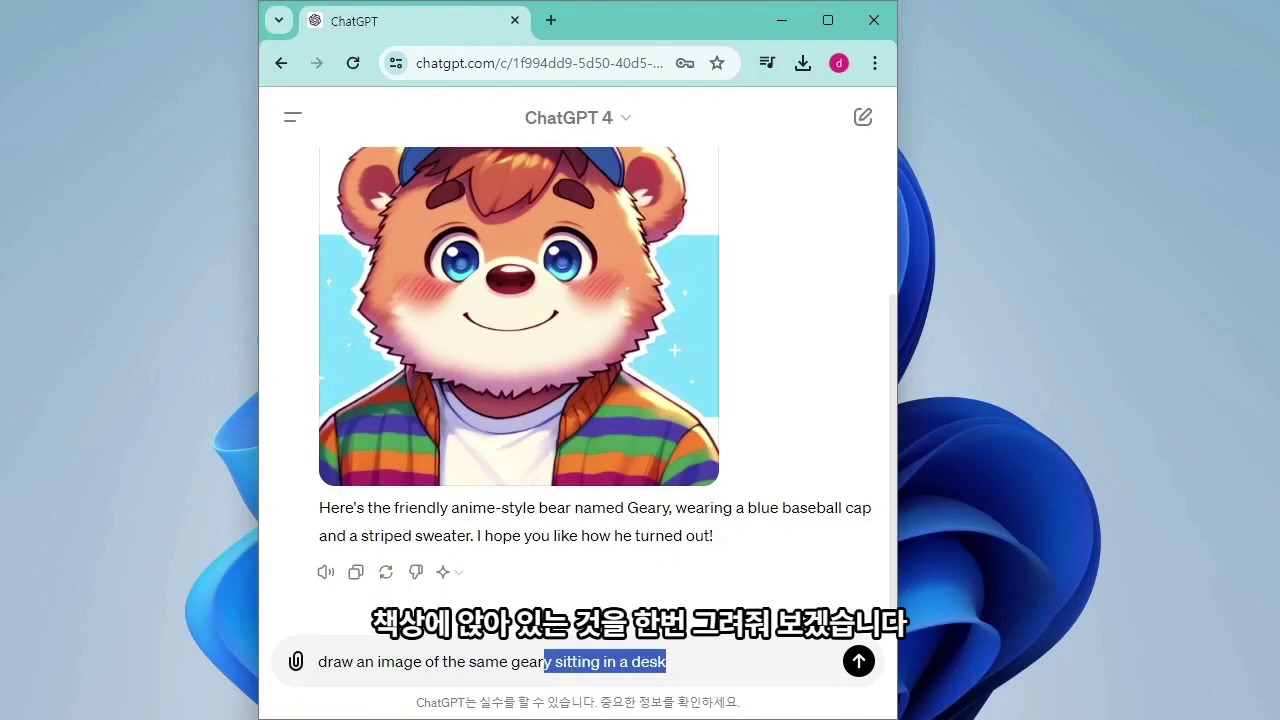
key("Return")
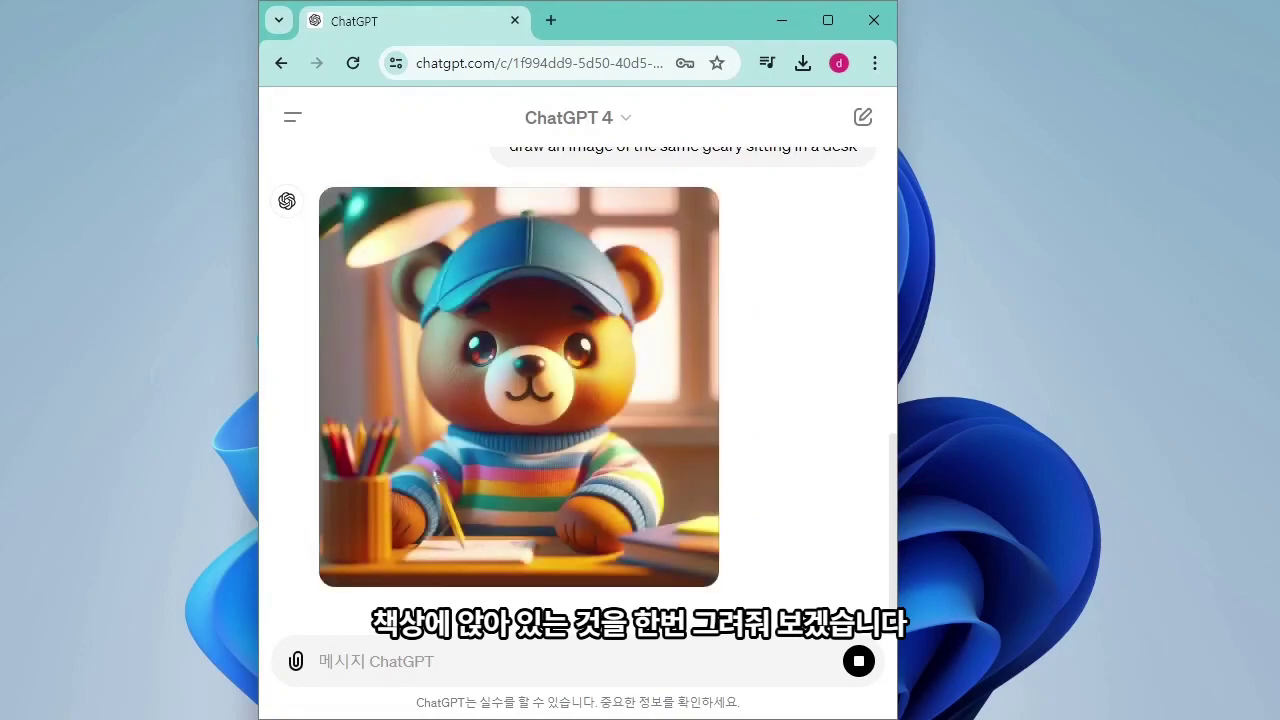
Compare the desk image with the first Geary portrait and send GPT-4 the prompt "draw an image of geary riding his bicycle"
scroll(660, 530, "up", 5)
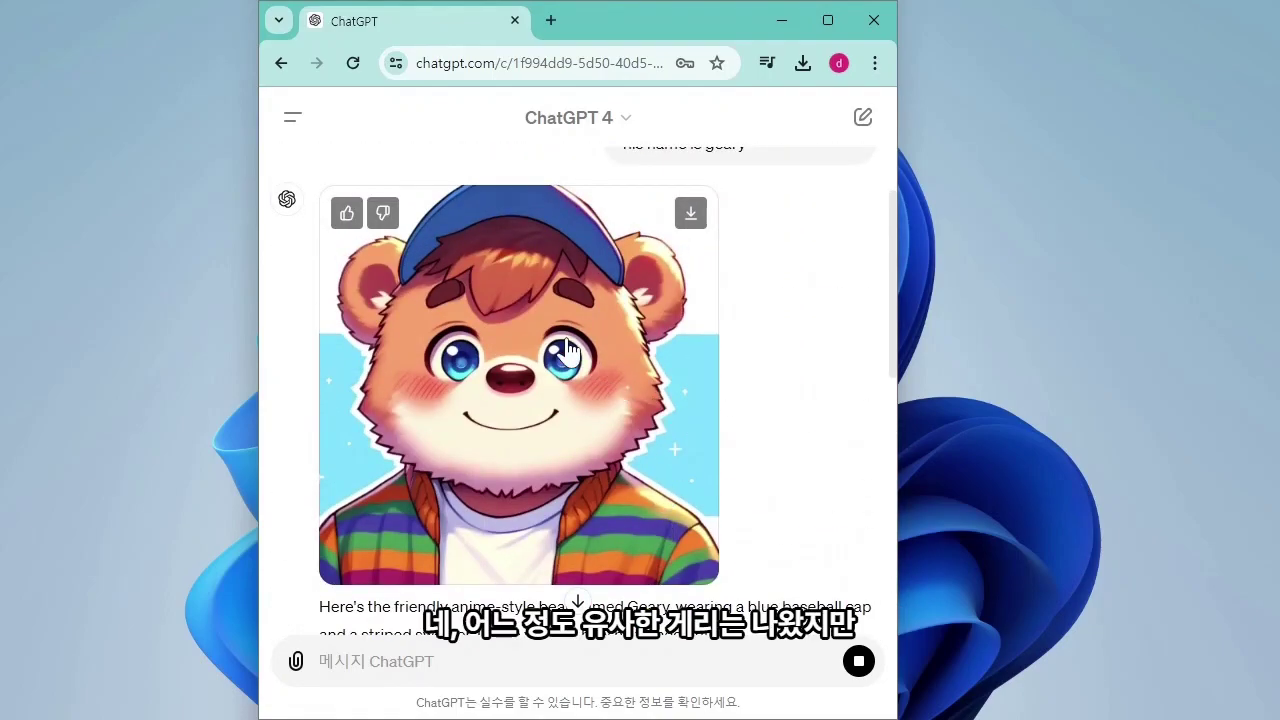
scroll(540, 390, "down", 3)
scroll(540, 392, "down", 2)
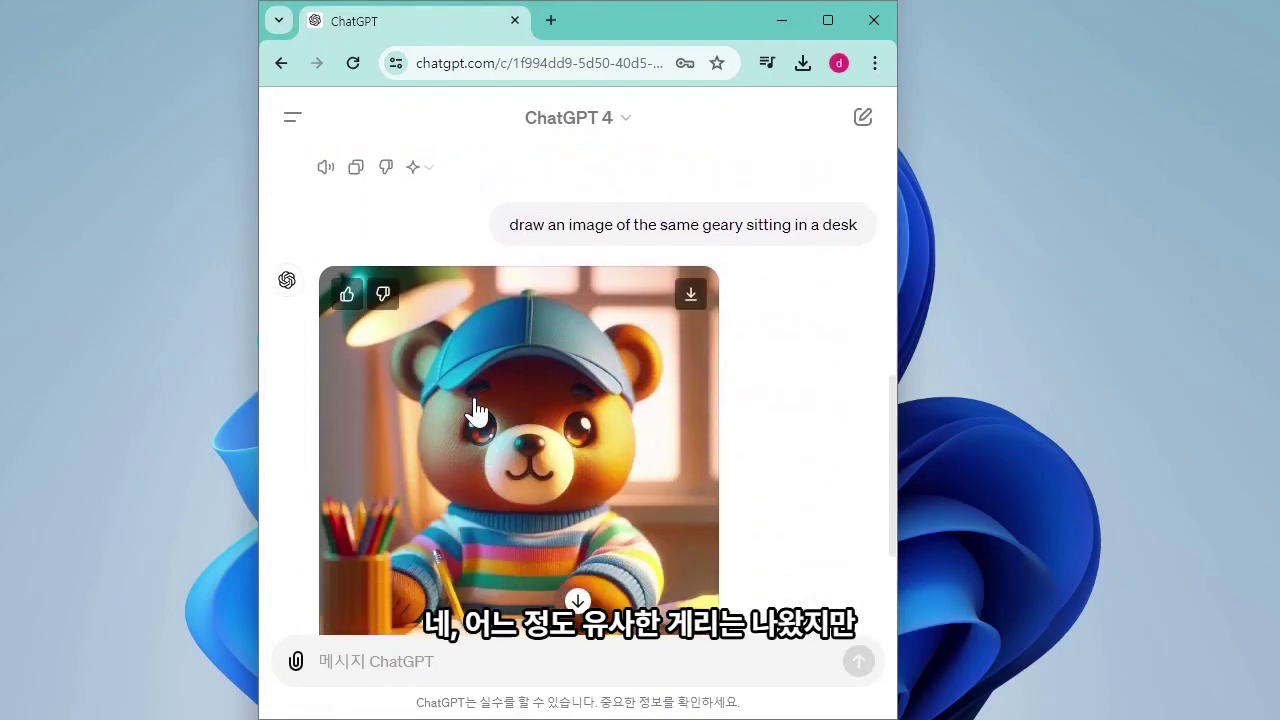
scroll(545, 402, "down", 2)
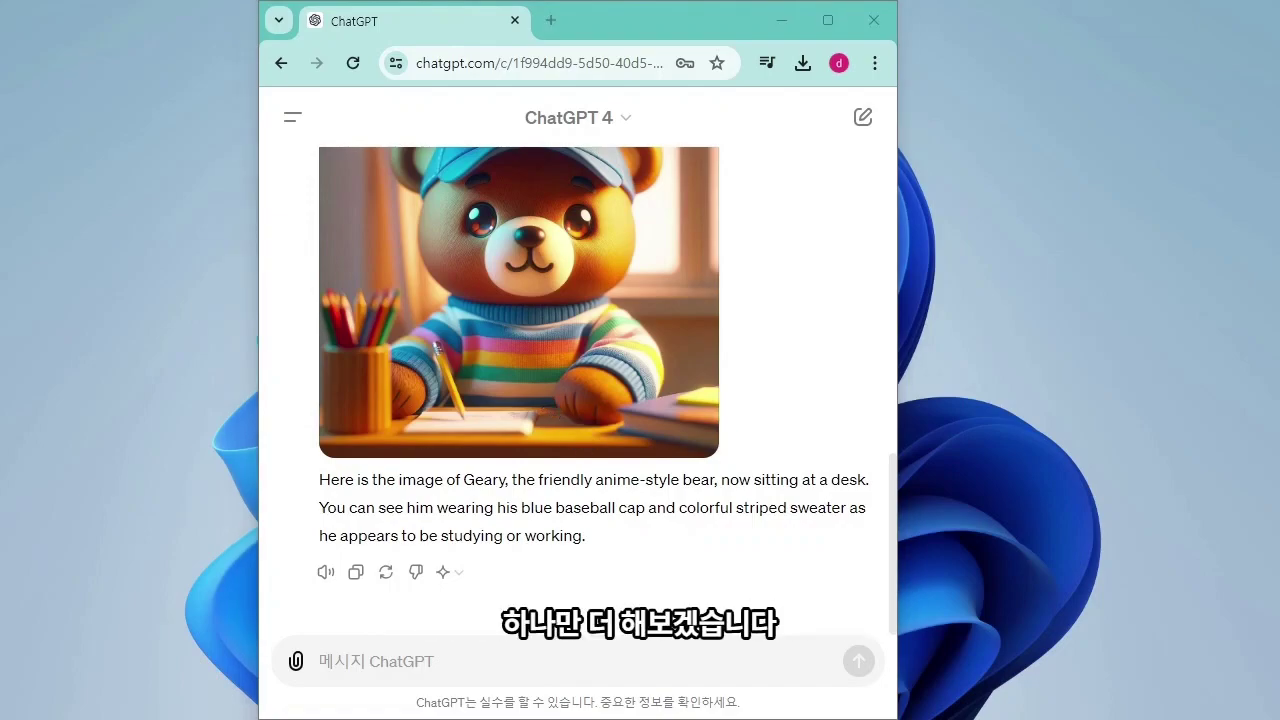
type("draw an image of geary riding his bicycle")
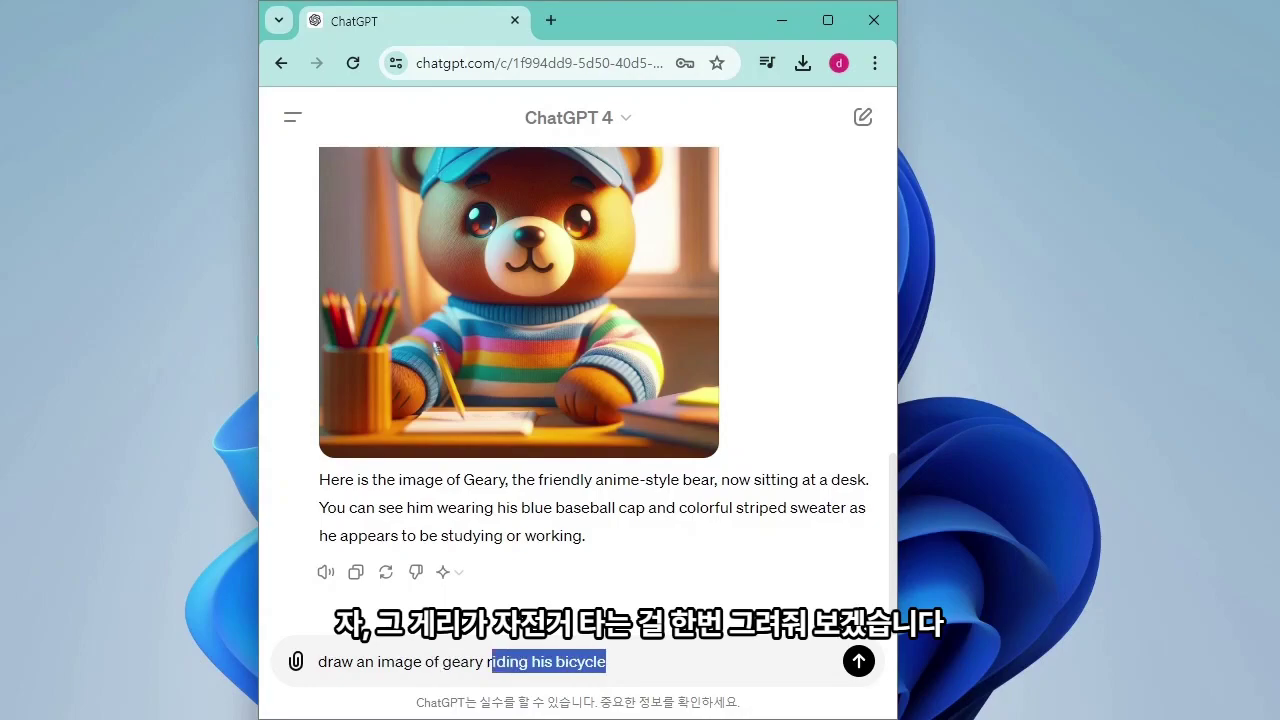
left_click(858, 663)
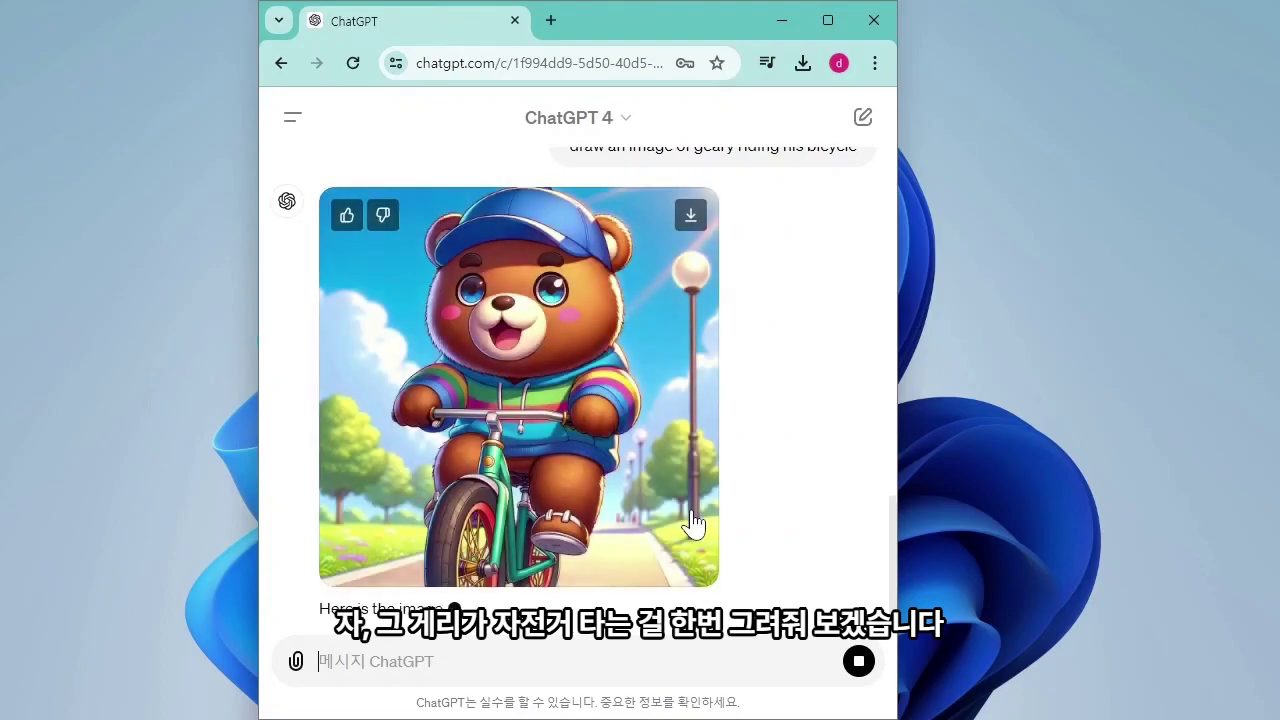
Compare GPT-4's portrait, desk and bicycle images of Geary for consistency of character and style
scroll(695, 523, "up", 3)
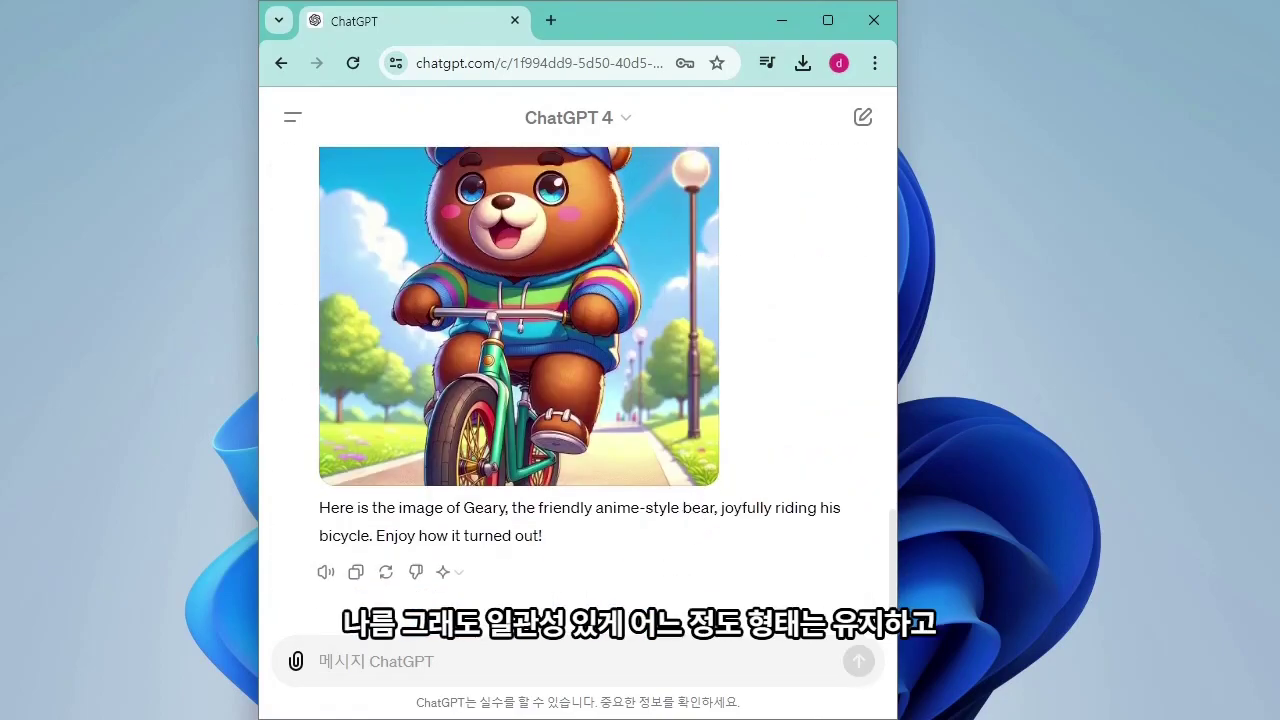
scroll(525, 570, "up", 10)
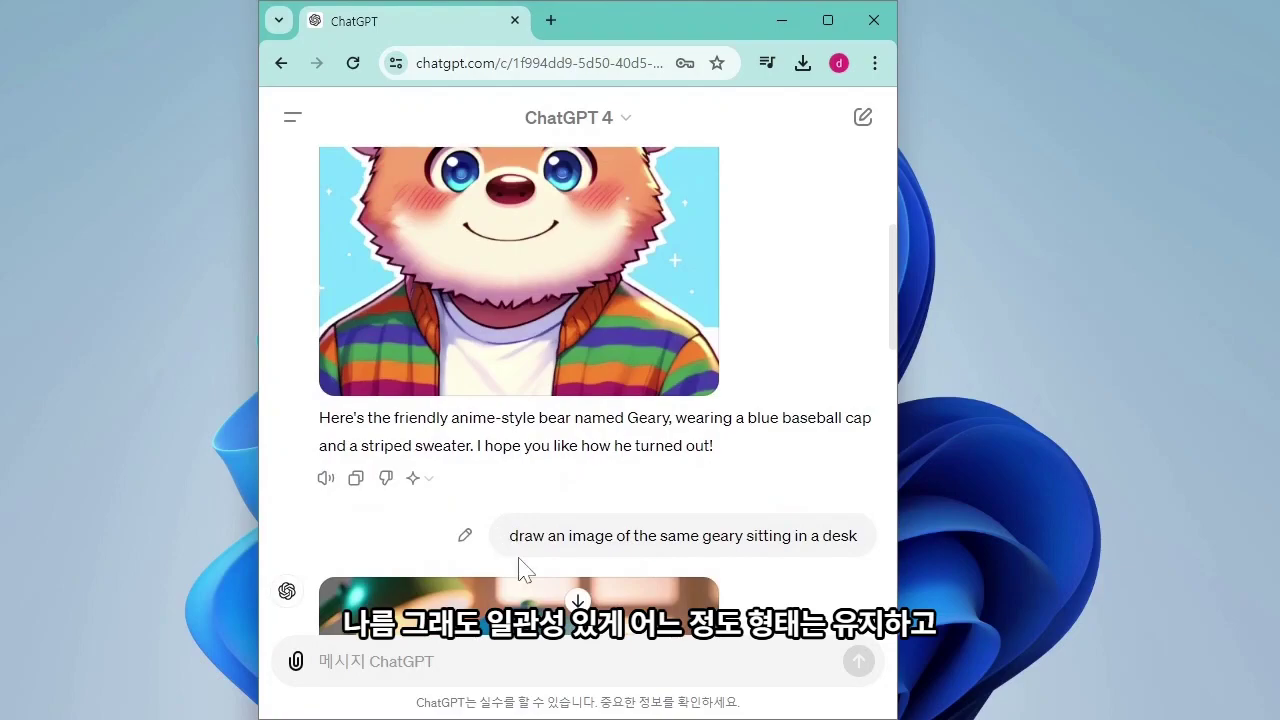
scroll(737, 463, "up", 3)
scroll(549, 486, "down", 12)
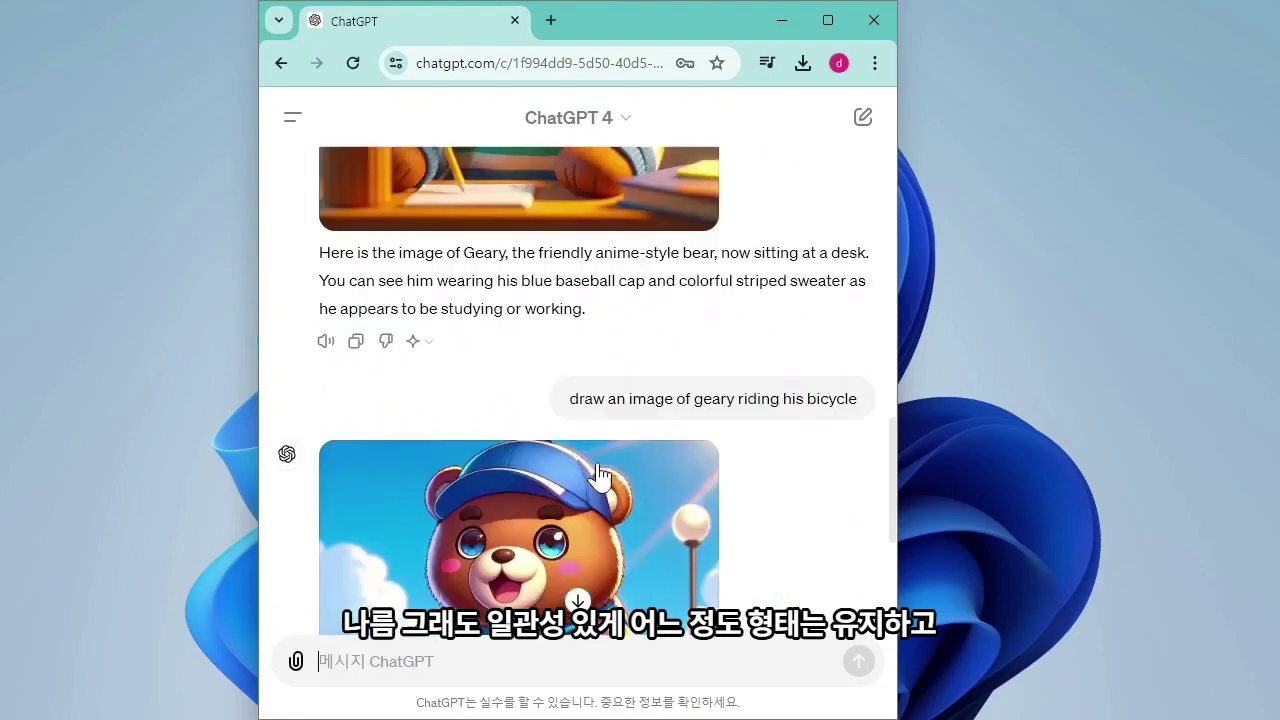
scroll(654, 463, "up", 5)
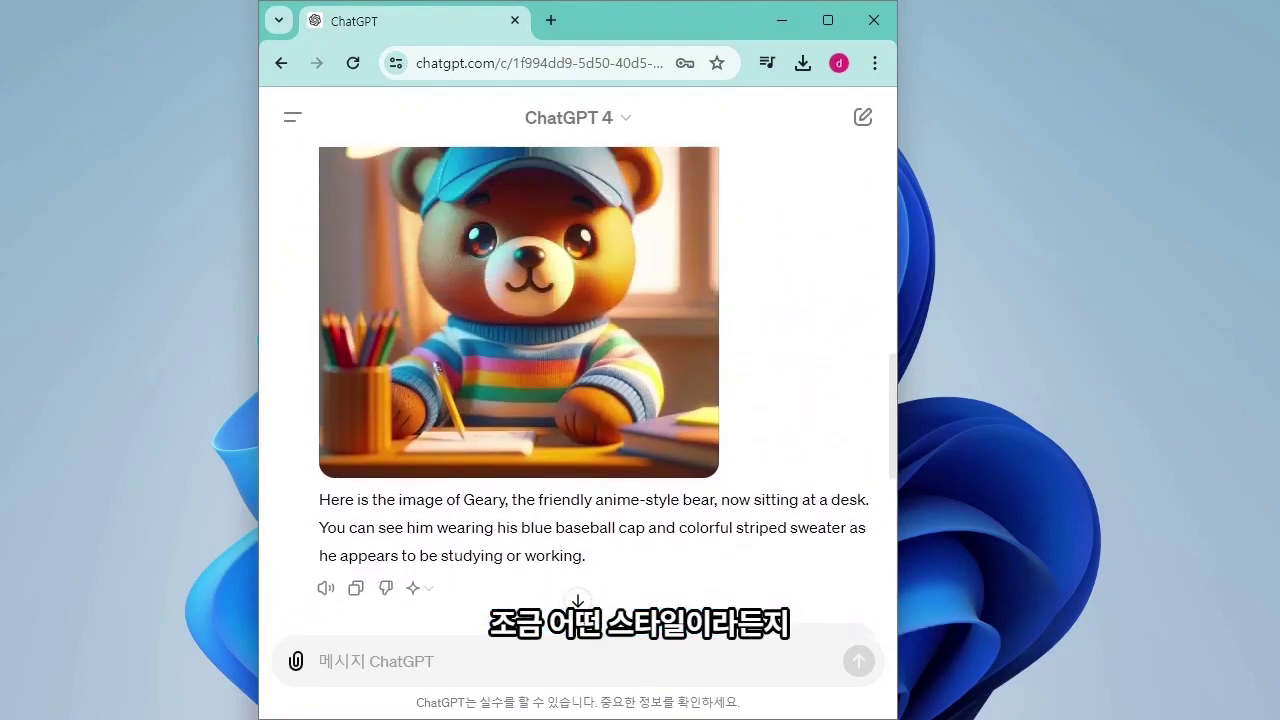
scroll(669, 453, "up", 2)
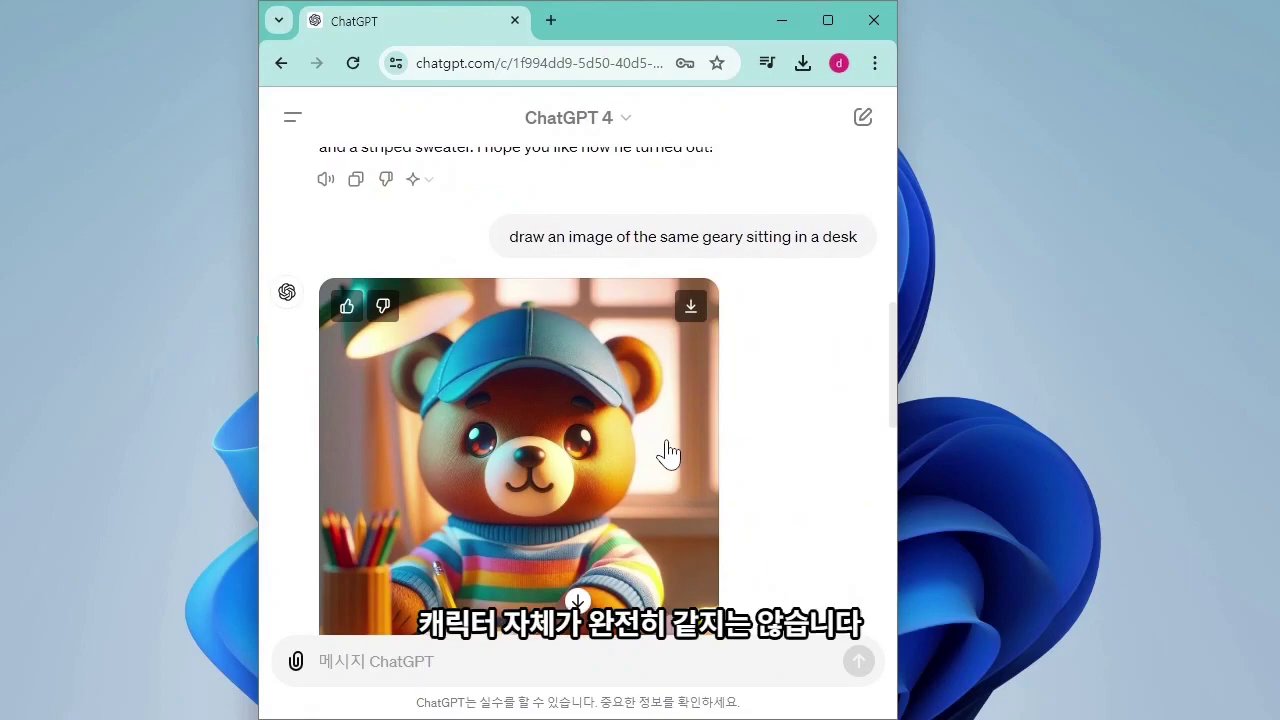
scroll(669, 453, "down", 7)
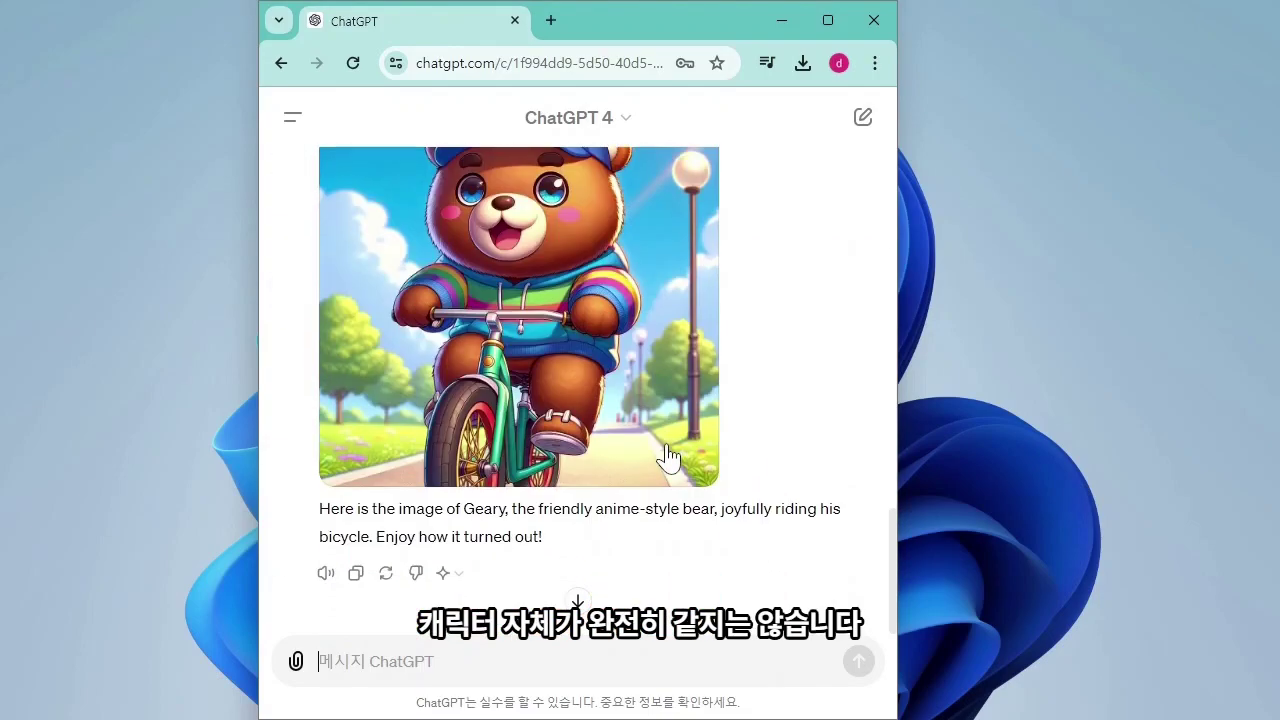
scroll(669, 453, "up", 3)
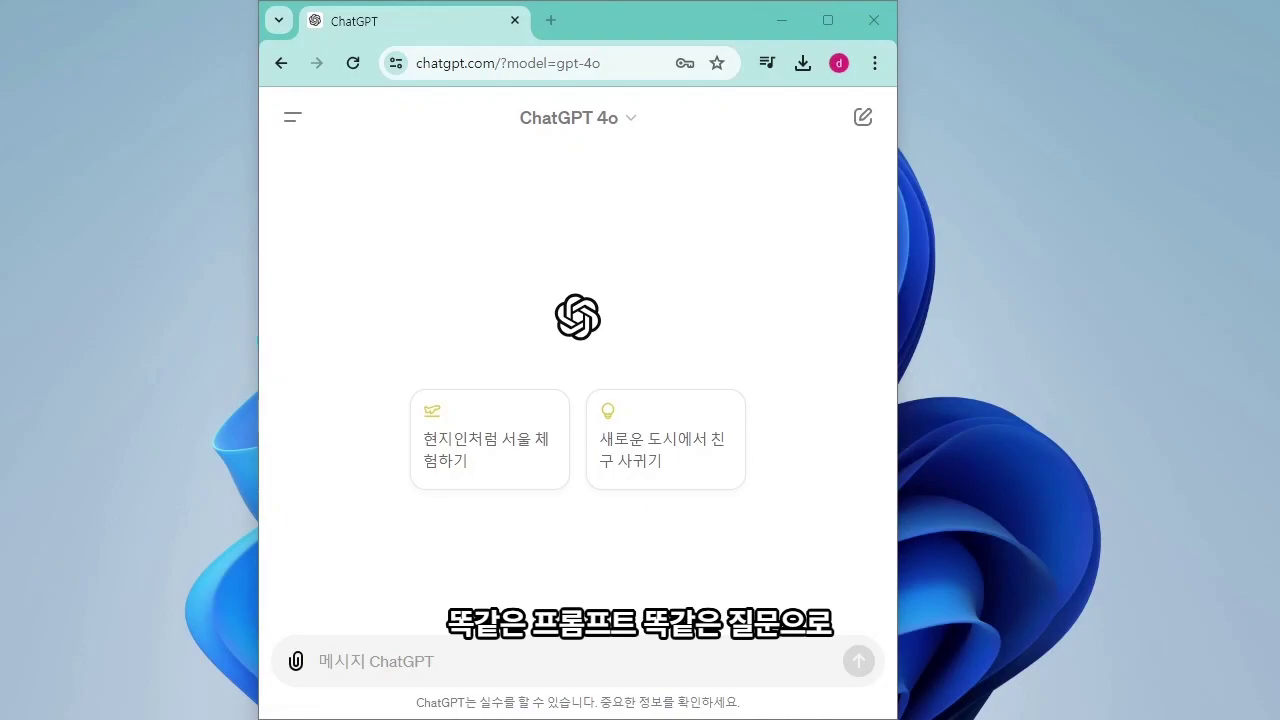
In a new GPT-4o chat, send "create a friendly anime style bear wearing a blue baseball cap also wearing striped sweater his name is geary"
key("ctrl+v")
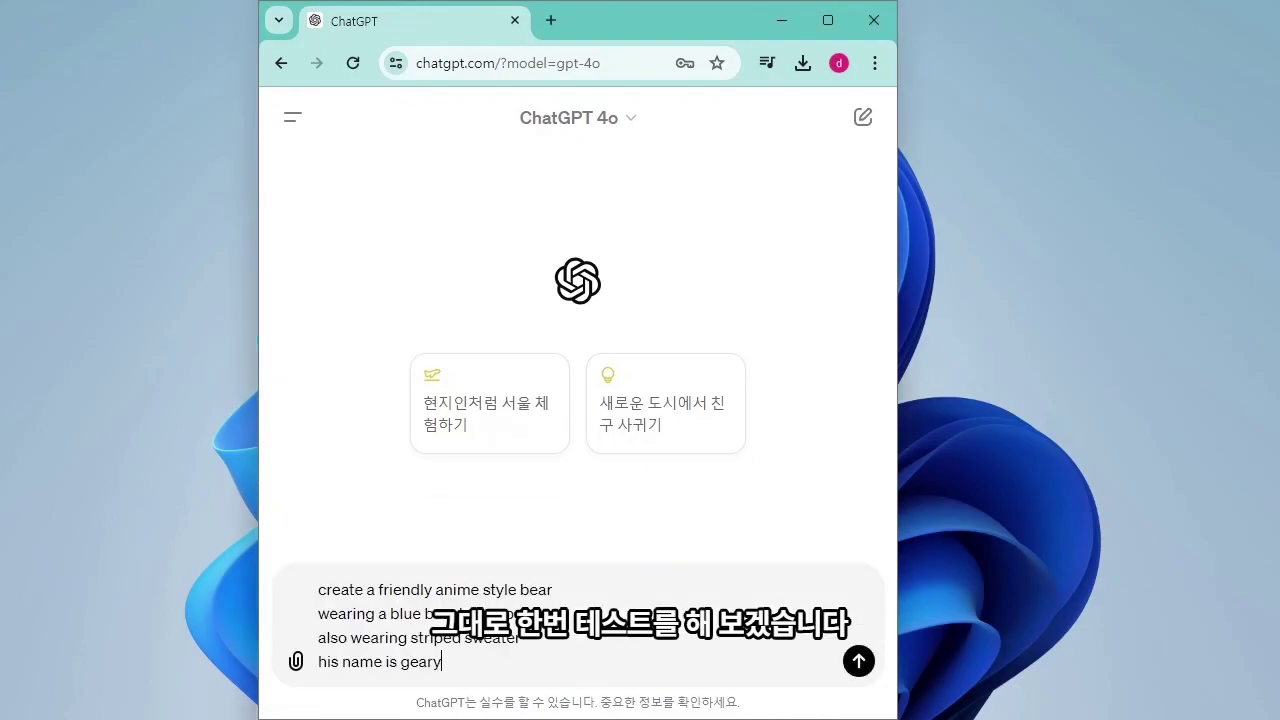
left_click(858, 661)
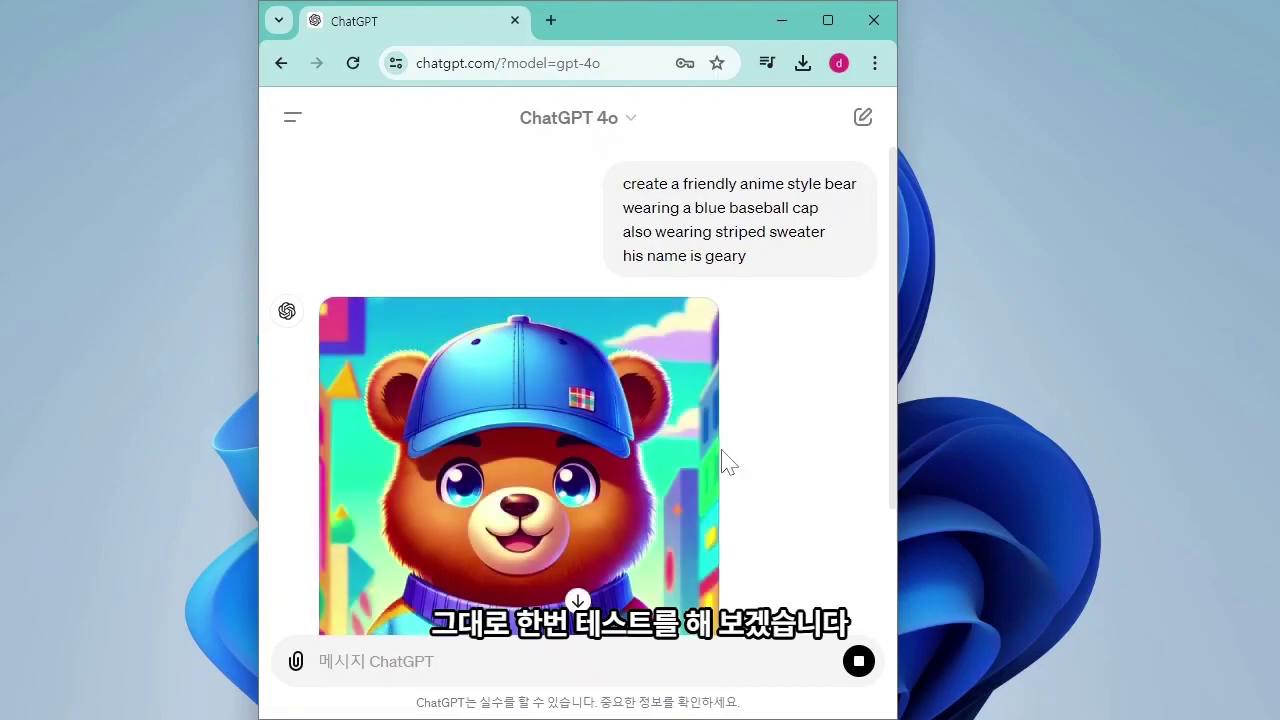
scroll(870, 468, "up", 1)
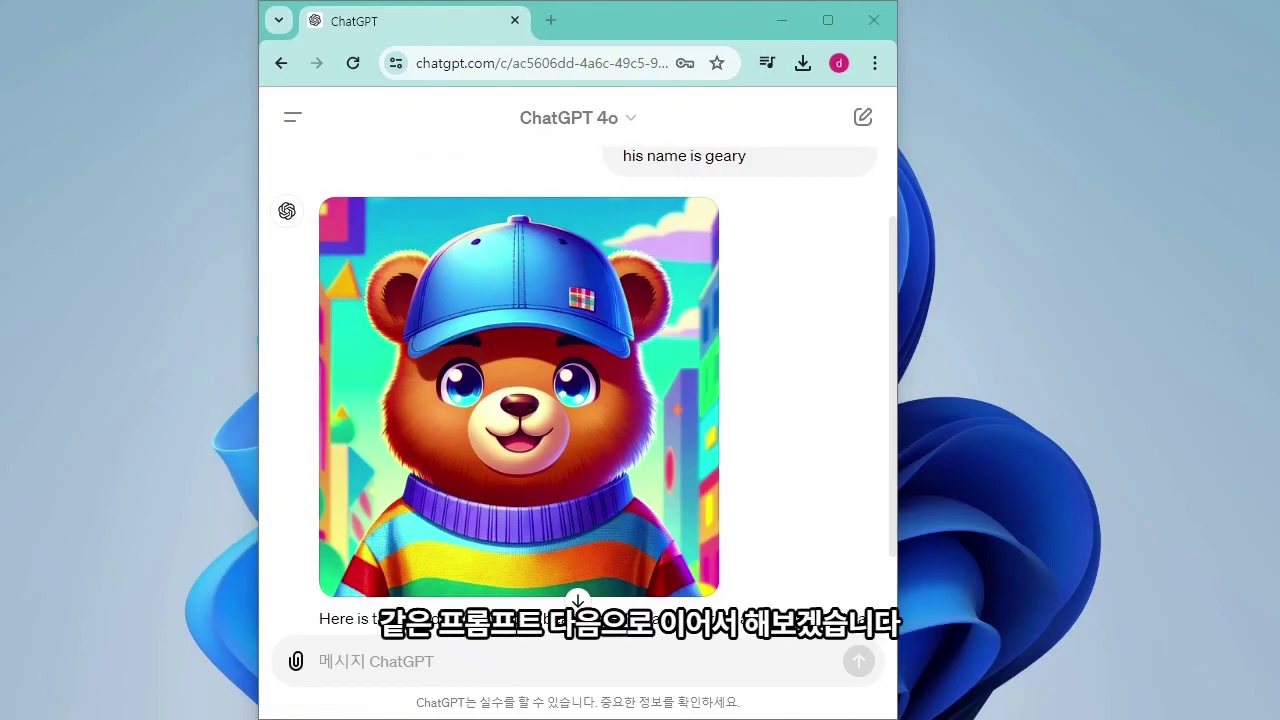
Send GPT-4o the follow-up prompt "draw an image of the same geary sitting in a desk"
type("draw an image of the same geary sitting in a desk")
key("Return")
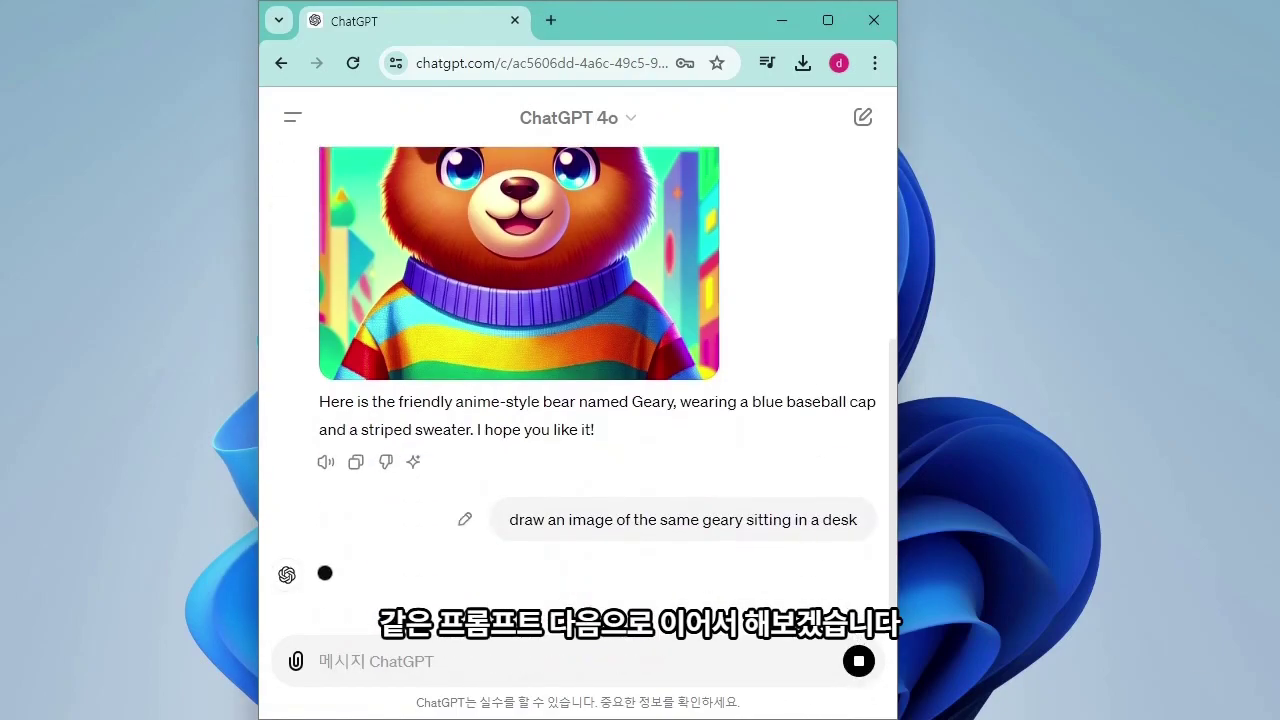
scroll(818, 522, "down", 3)
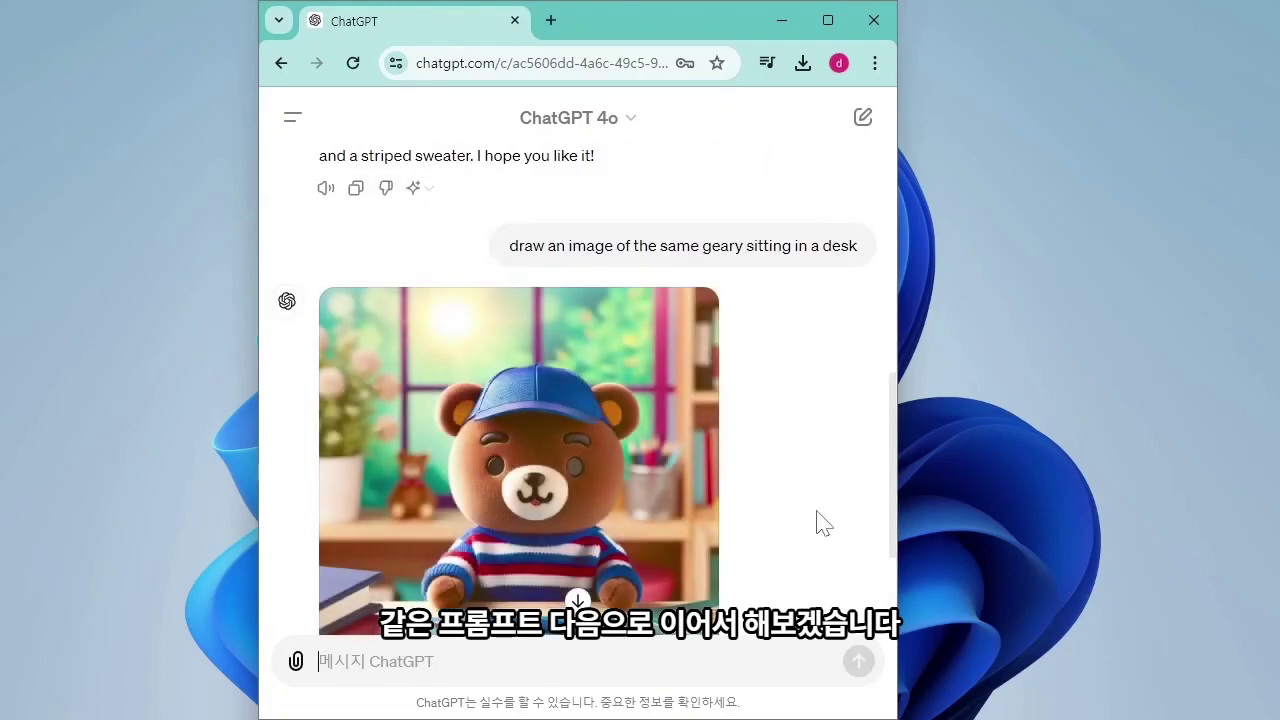
Compare GPT-4o's desk image of Geary with its first portrait for character consistency
scroll(818, 522, "up", 5)
scroll(706, 437, "down", 2)
scroll(737, 523, "down", 4)
scroll(789, 497, "up", 4)
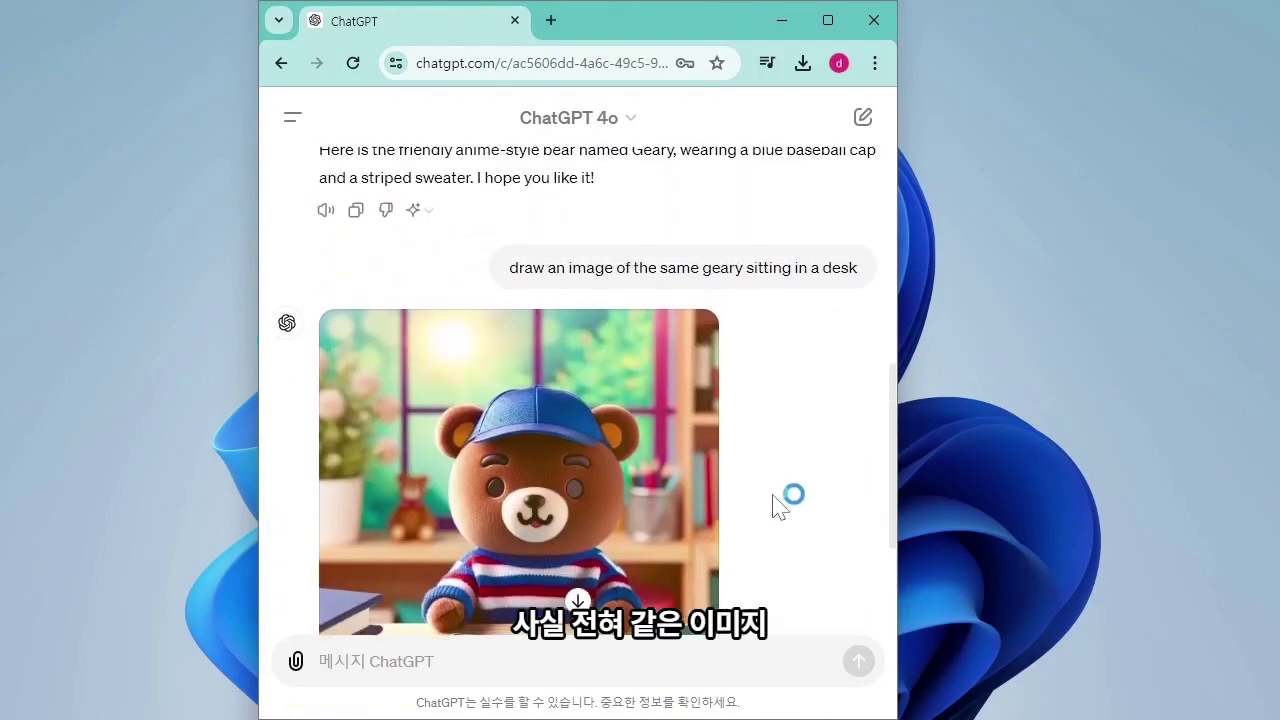
scroll(720, 422, "up", 2)
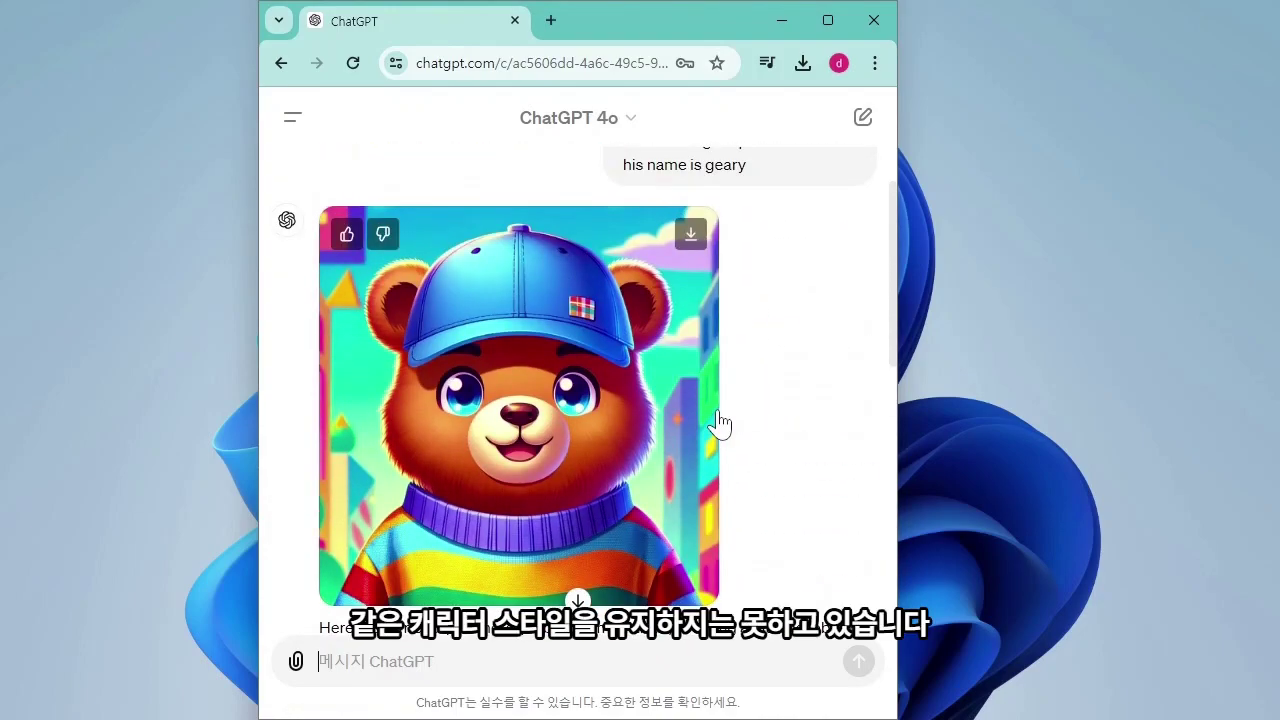
scroll(720, 422, "down", 4)
scroll(720, 424, "down", 1)
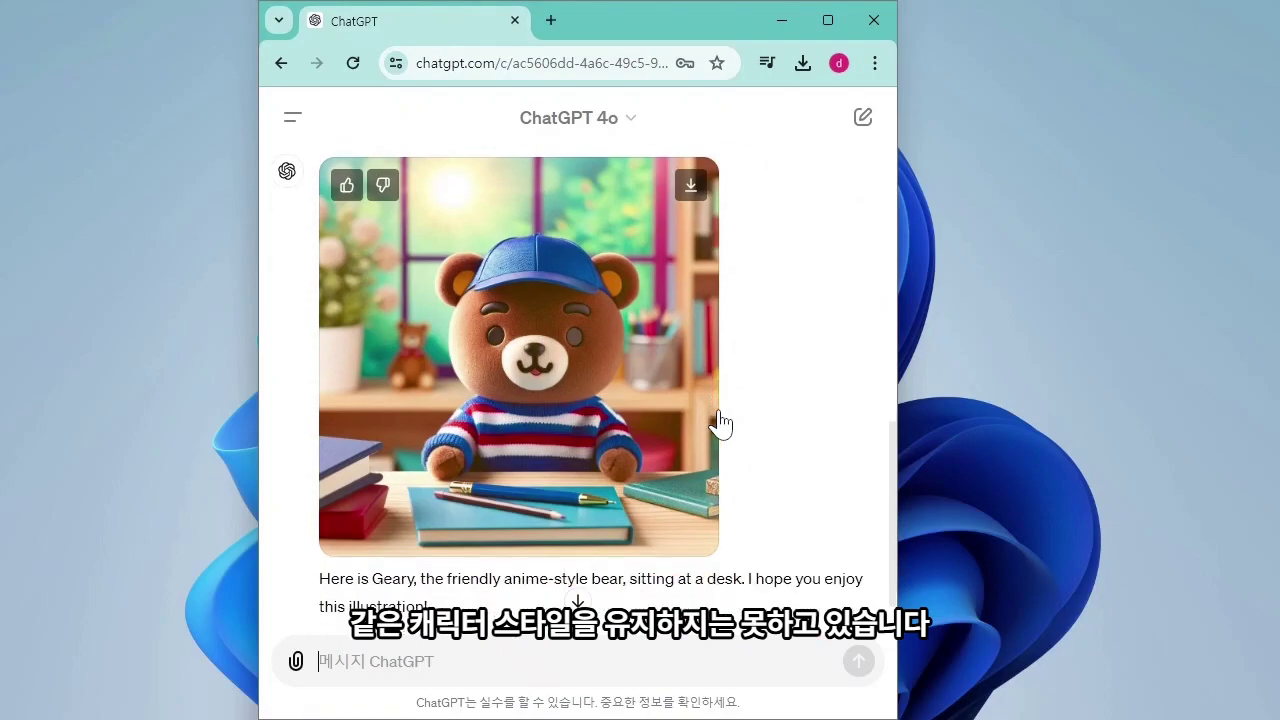
Send GPT-4o the prompt "draw an image of geary riding his bicycle"
scroll(720, 422, "down", 1)
type("draw an image of geary riding his bicycle")
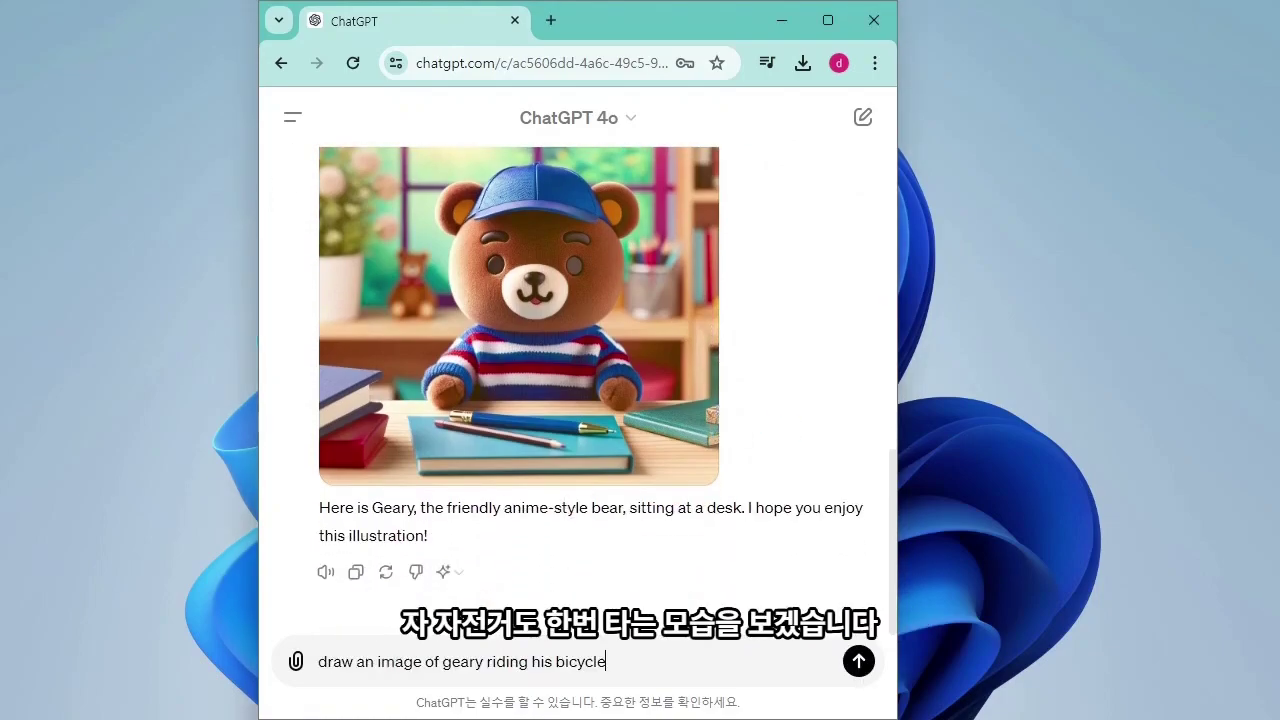
left_click(858, 661)
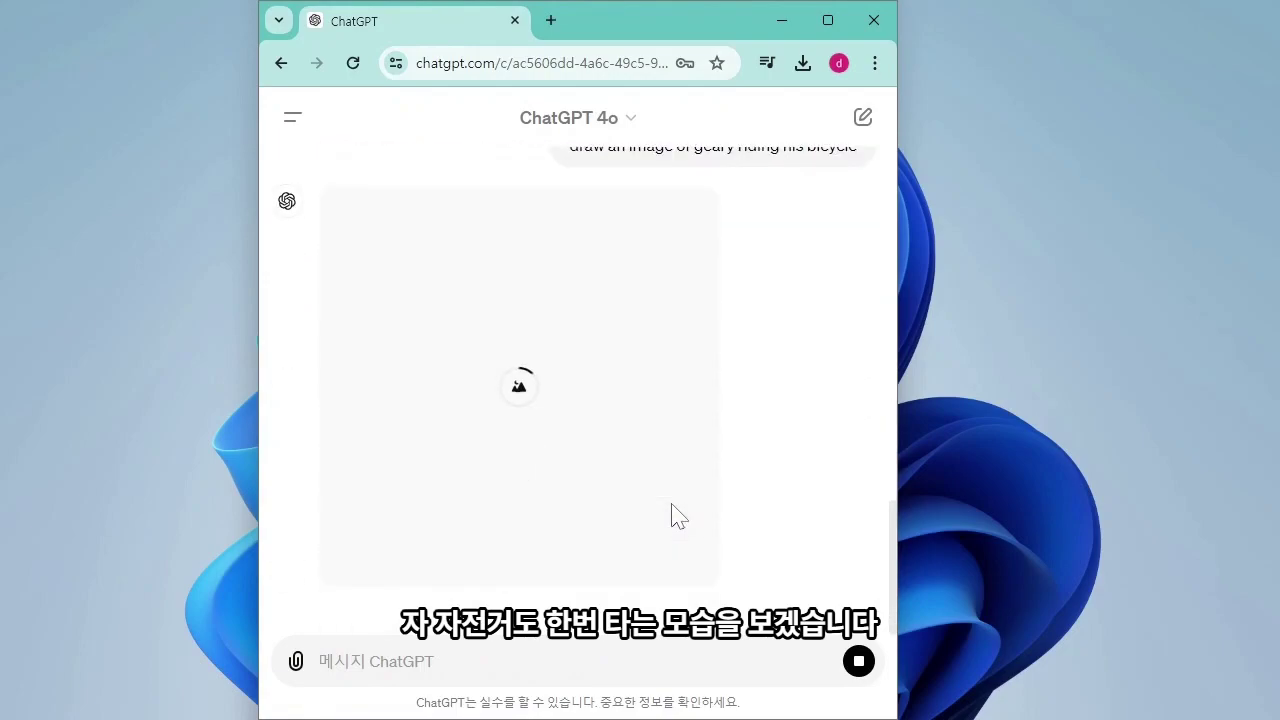
Compare GPT-4o's portrait, desk and bicycle images of Geary for how well the character style is kept
scroll(683, 517, "up", 1)
scroll(685, 515, "up", 10)
scroll(586, 514, "down", 6)
scroll(522, 522, "down", 6)
scroll(608, 471, "up", 5)
scroll(703, 460, "up", 2)
scroll(703, 455, "down", 8)
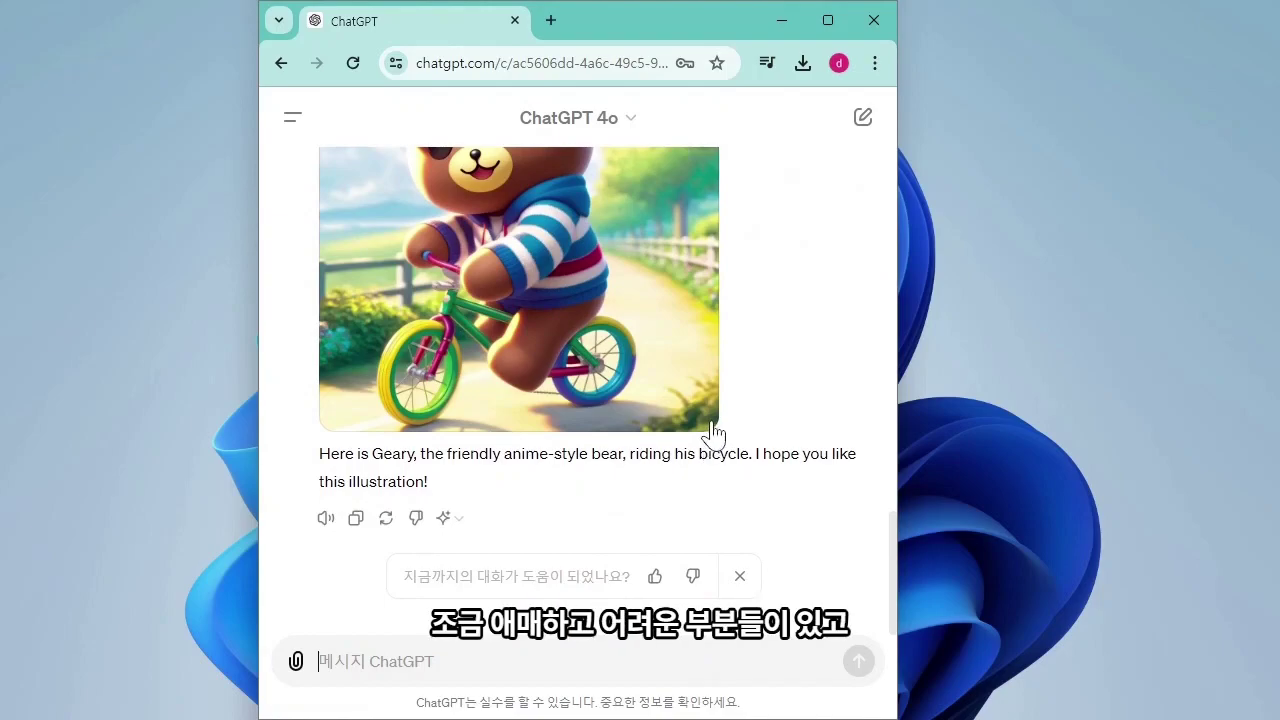
scroll(716, 424, "up", 3)
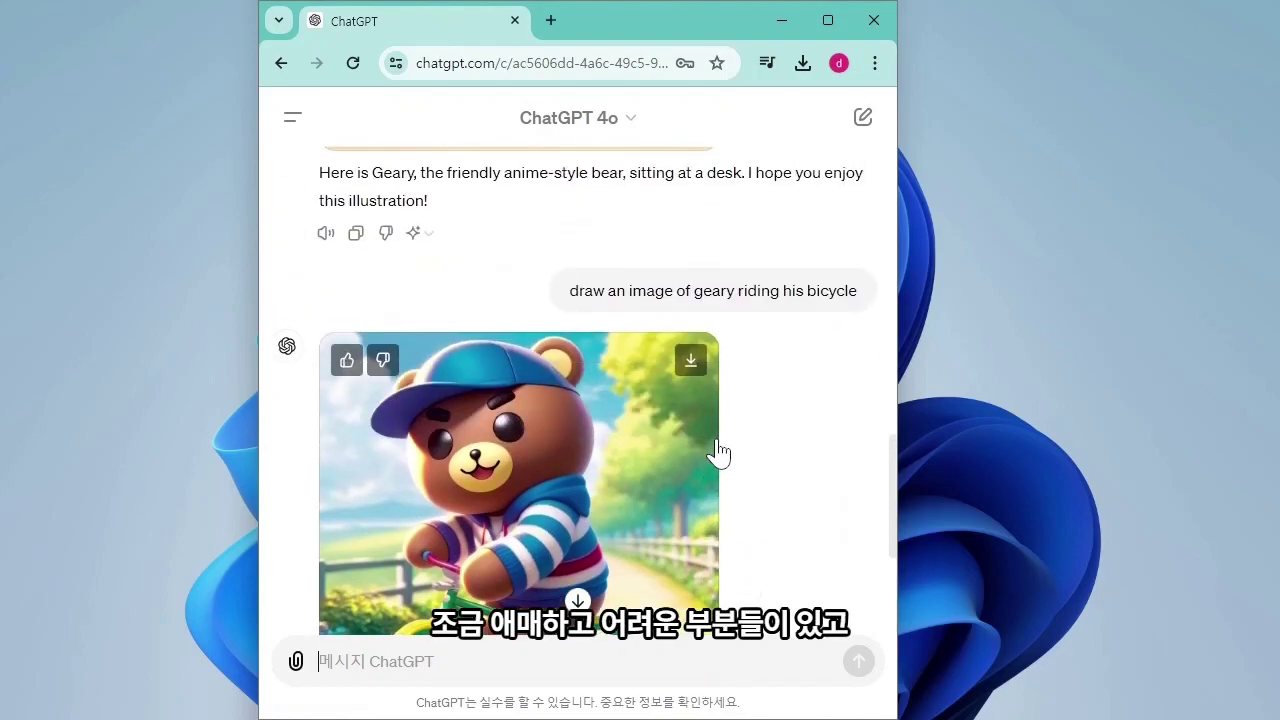
scroll(716, 440, "up", 2)
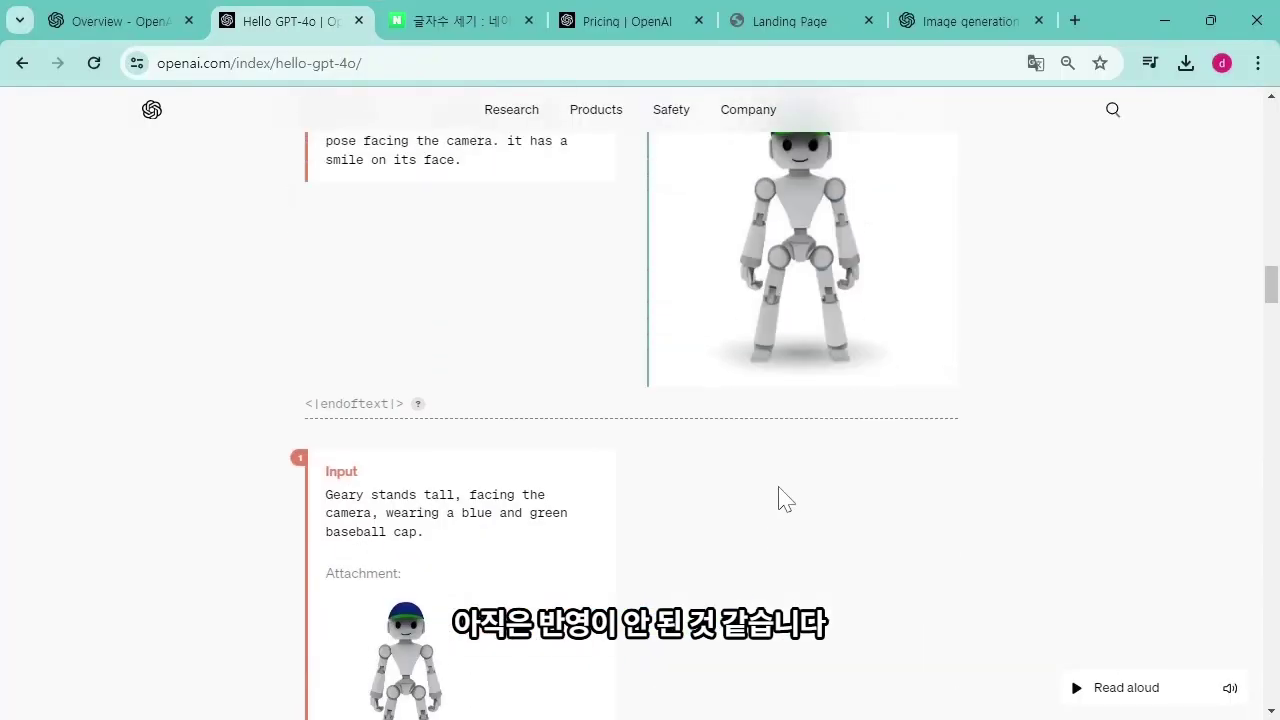
In the Hello GPT-4o article's Explorations of capabilities section, display the sample "Lecture summarization" and read its input prompt
scroll(778, 486, "up", 9)
scroll(780, 486, "down", 5)
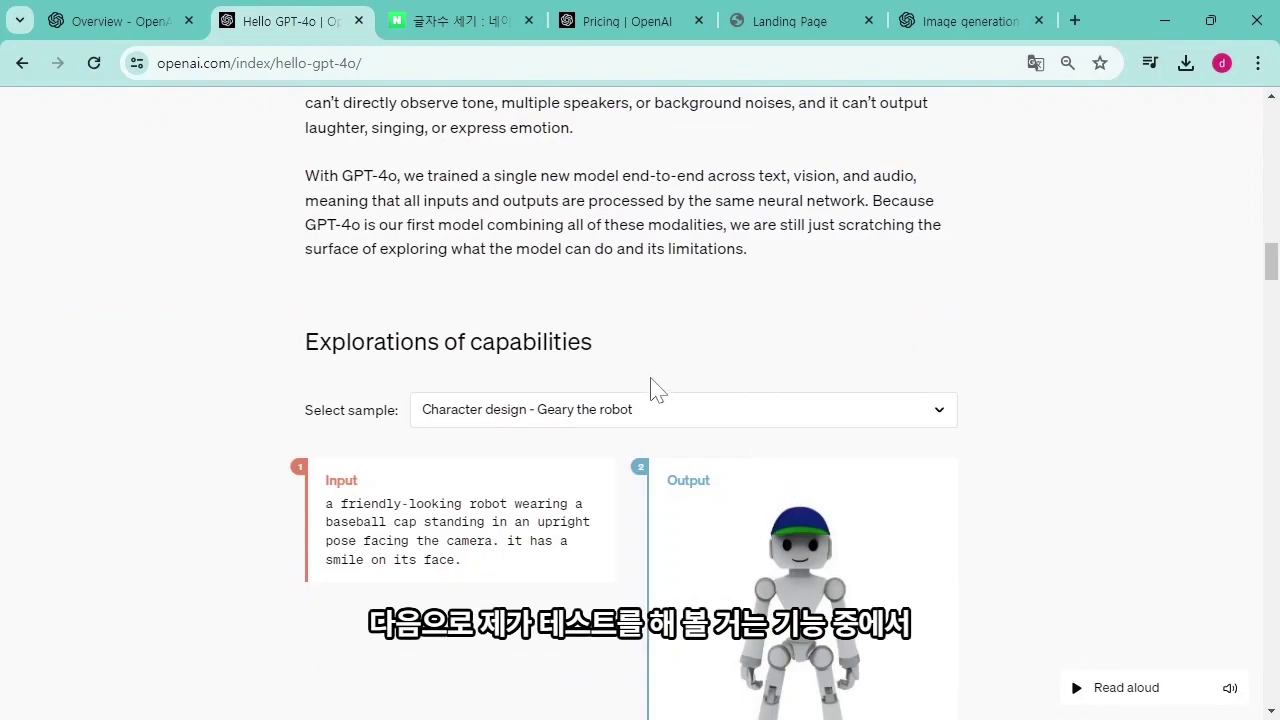
left_click(425, 412)
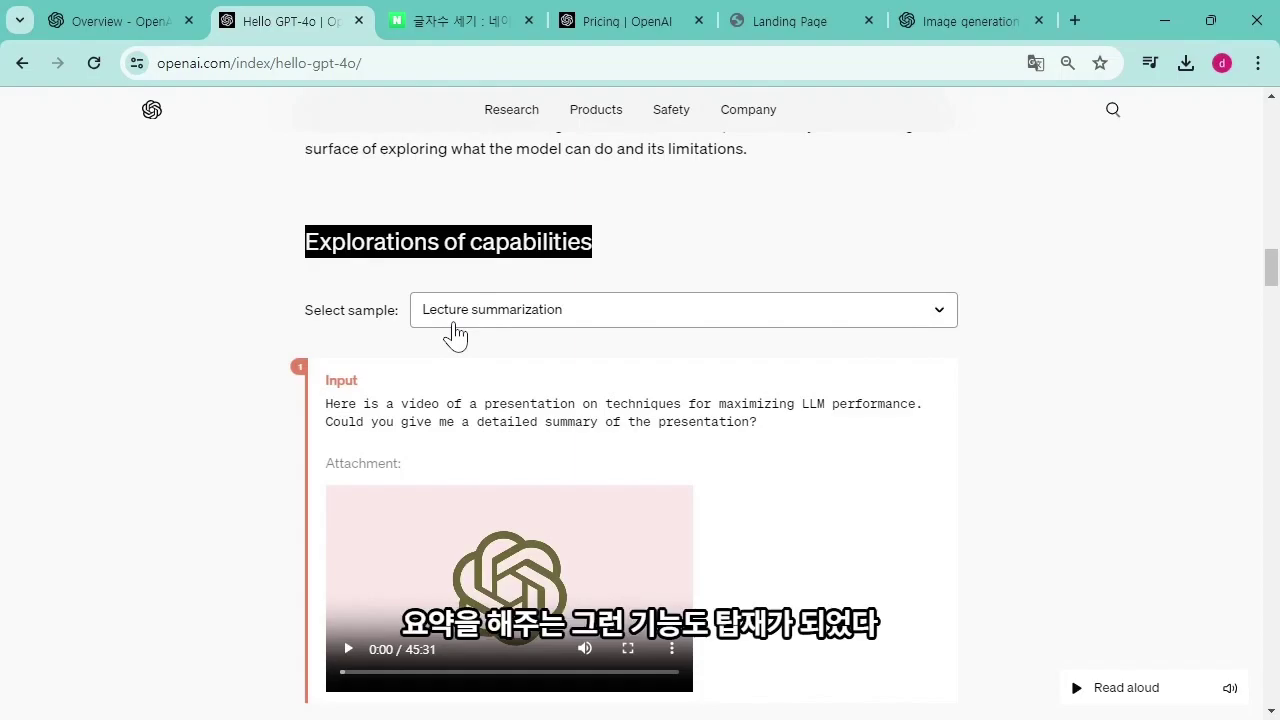
scroll(868, 468, "down", 1)
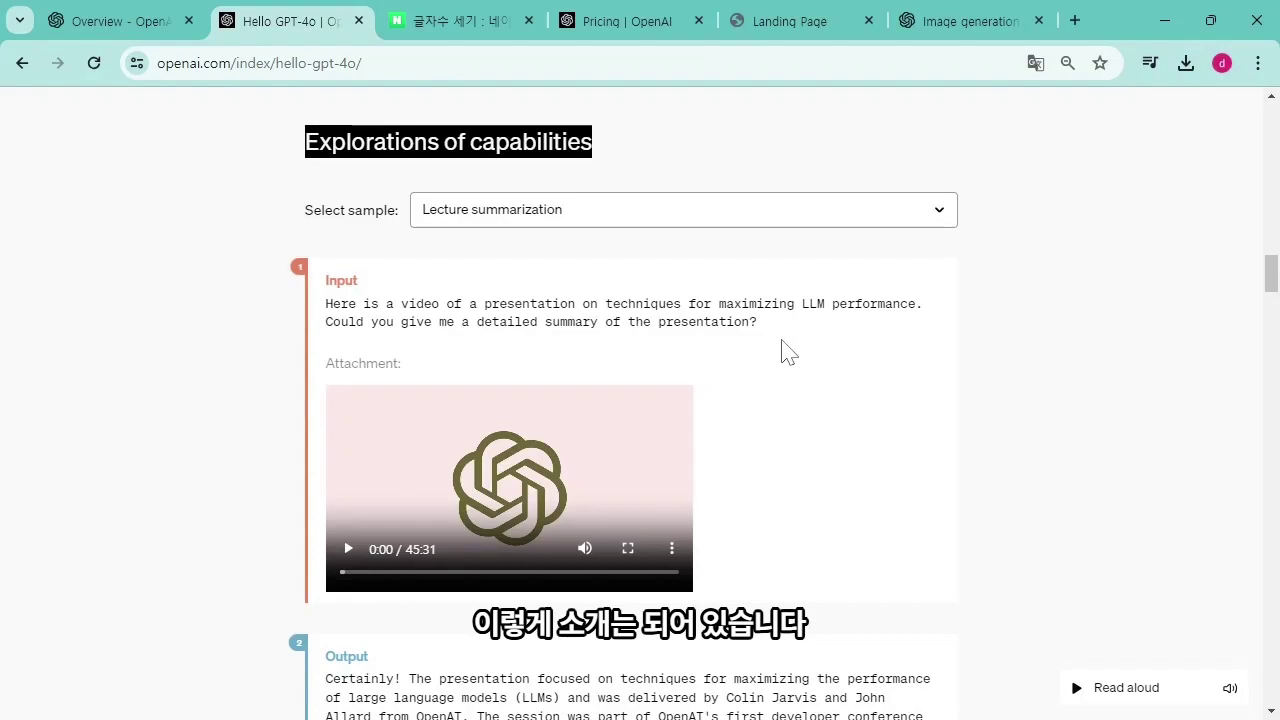
scroll(791, 374, "down", 1)
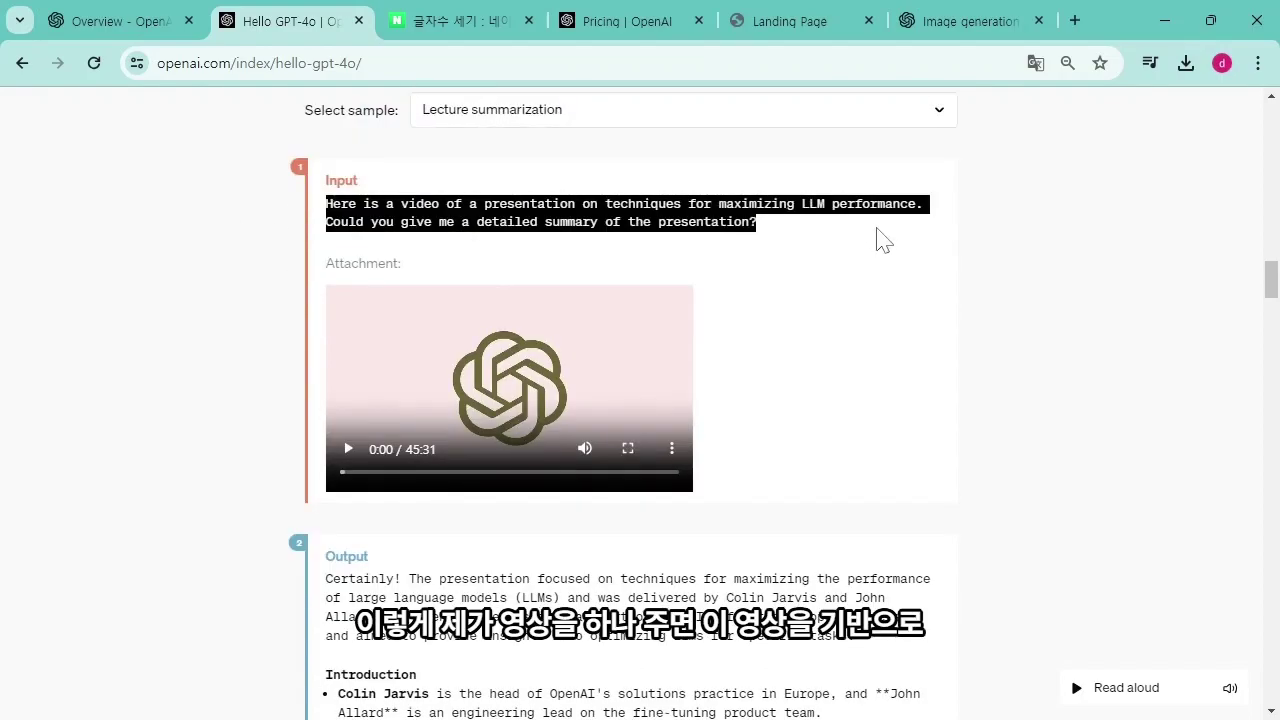
Read GPT-4o's output for the "Lecture summarization" sample, from the introduction through the optimization flow and prompt engineering sections
scroll(883, 245, "down", 4)
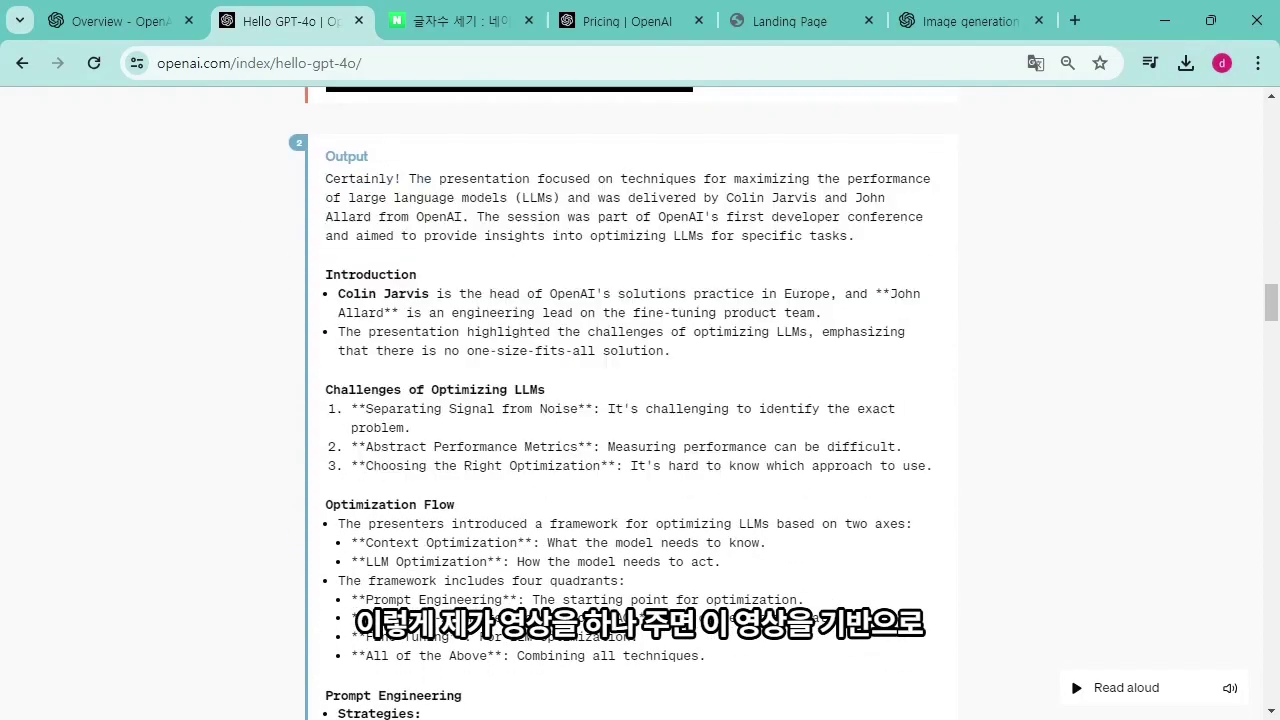
scroll(700, 491, "down", 3)
scroll(810, 510, "up", 2)
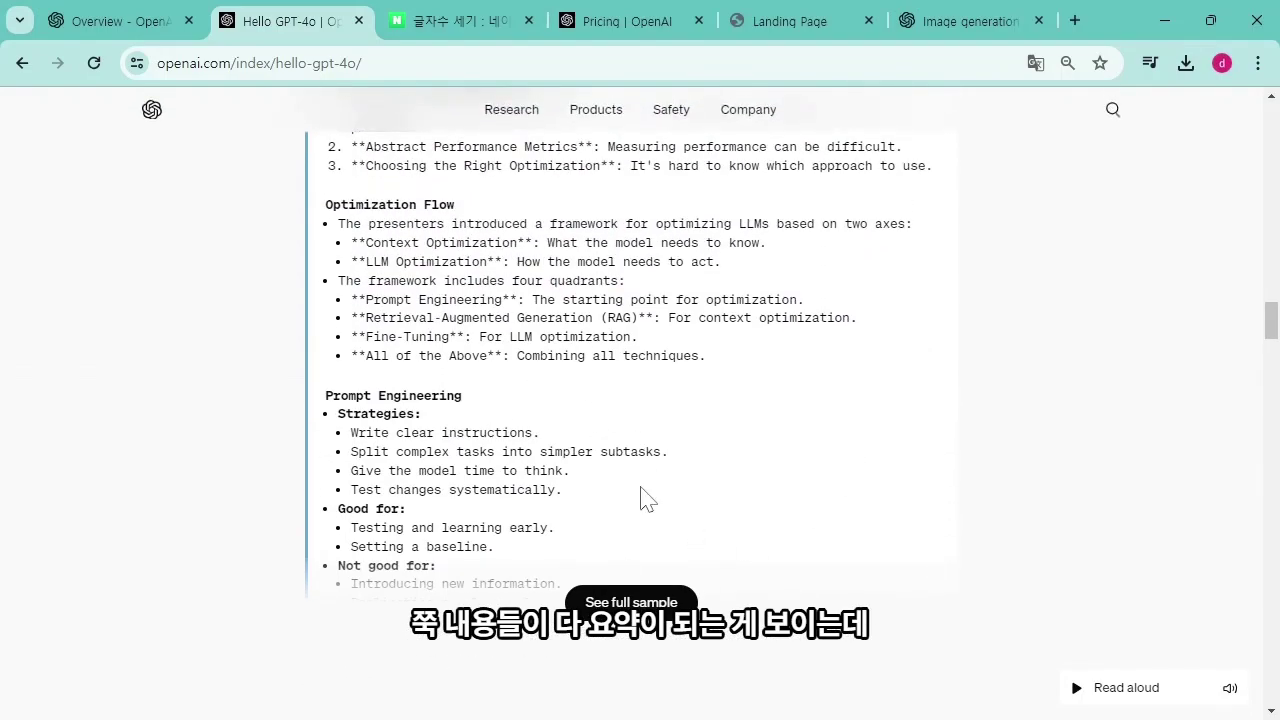
scroll(650, 495, "up", 3)
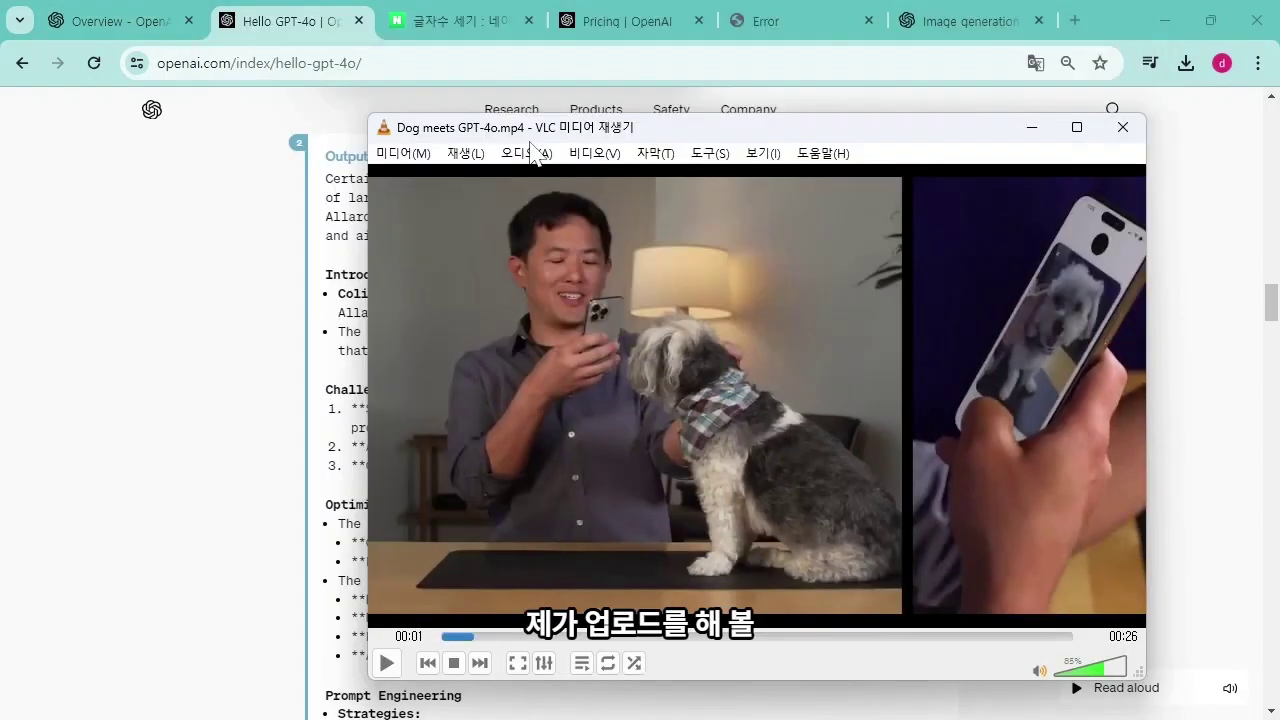
Send ChatGPT 4 the attached Dog meets GPT-4o.mp4 with the prompt "analyze the video what do you see in the video? what is the video about?"
left_click_drag(537, 139, 519, 117)
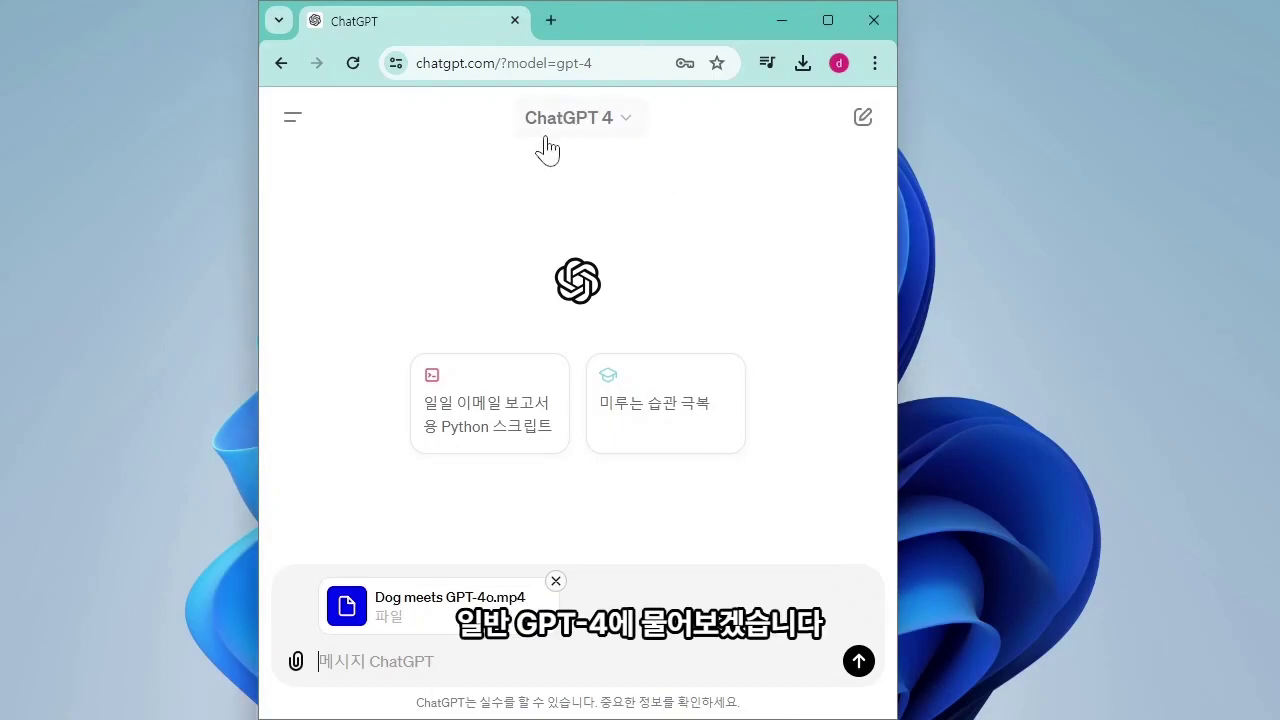
type("analyze the video what do you see in the video? what is the video about?")
left_click_drag(490, 661, 266, 614)
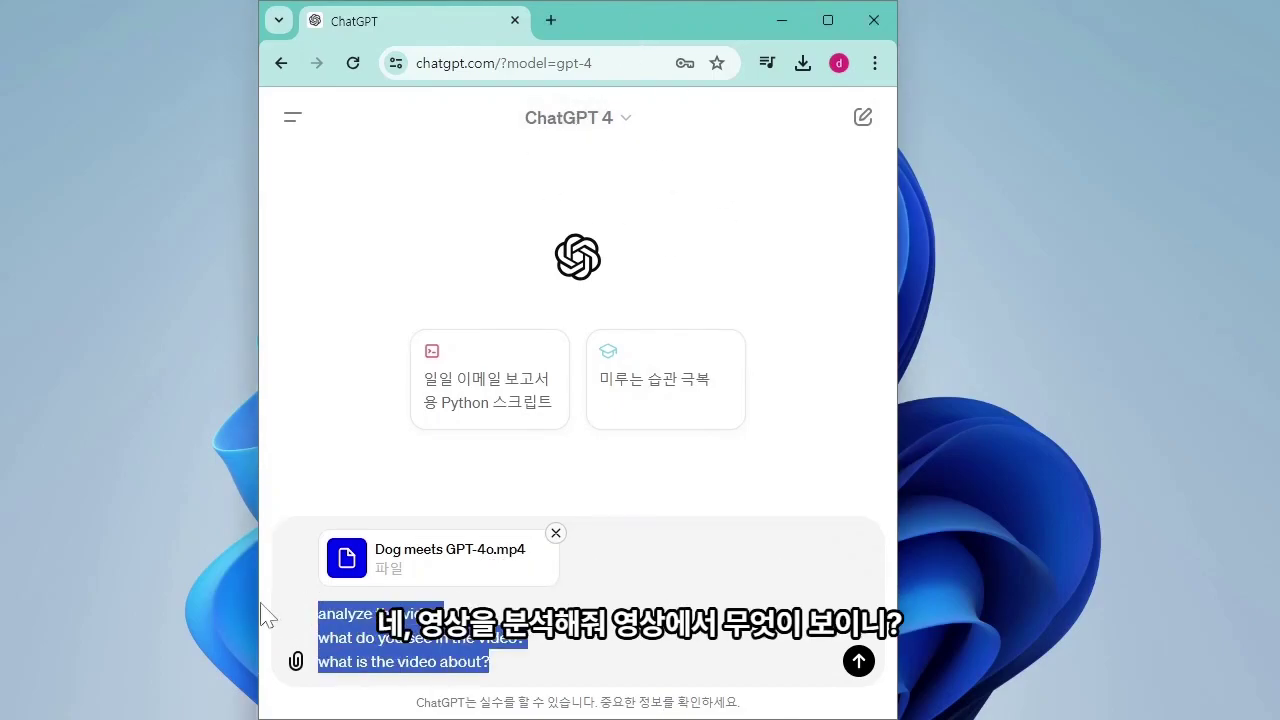
left_click(600, 630)
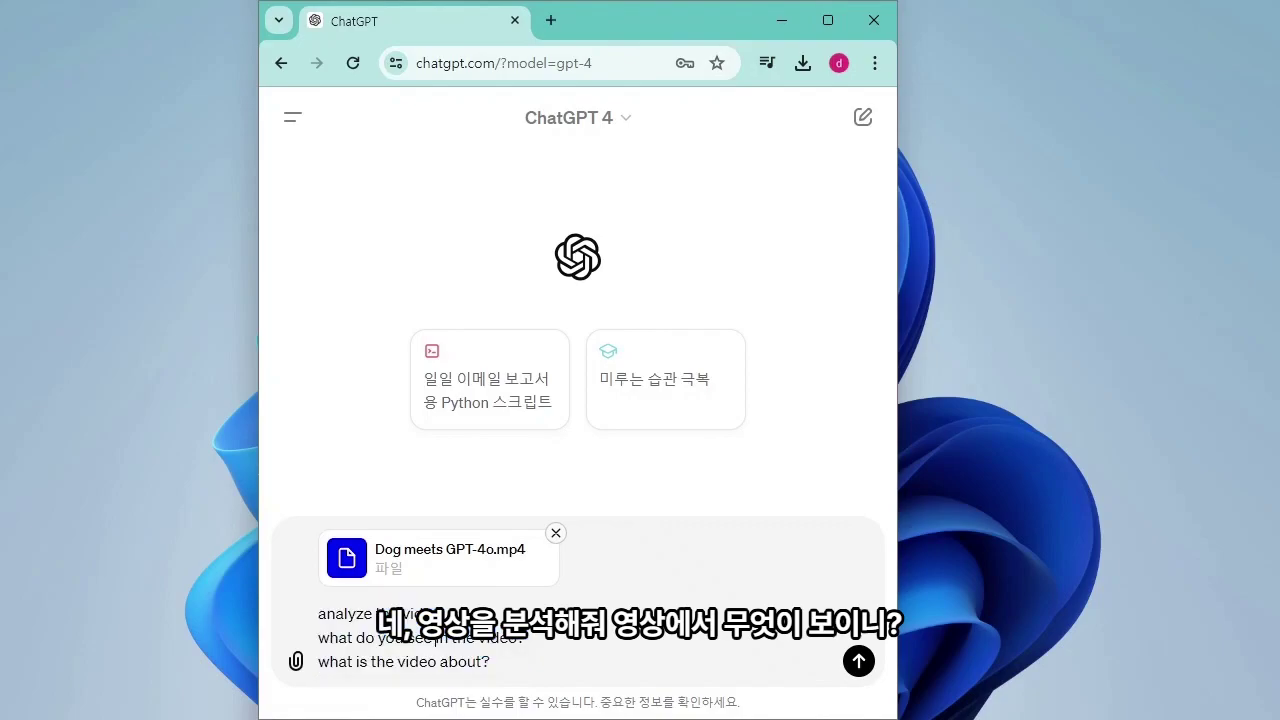
left_click(858, 661)
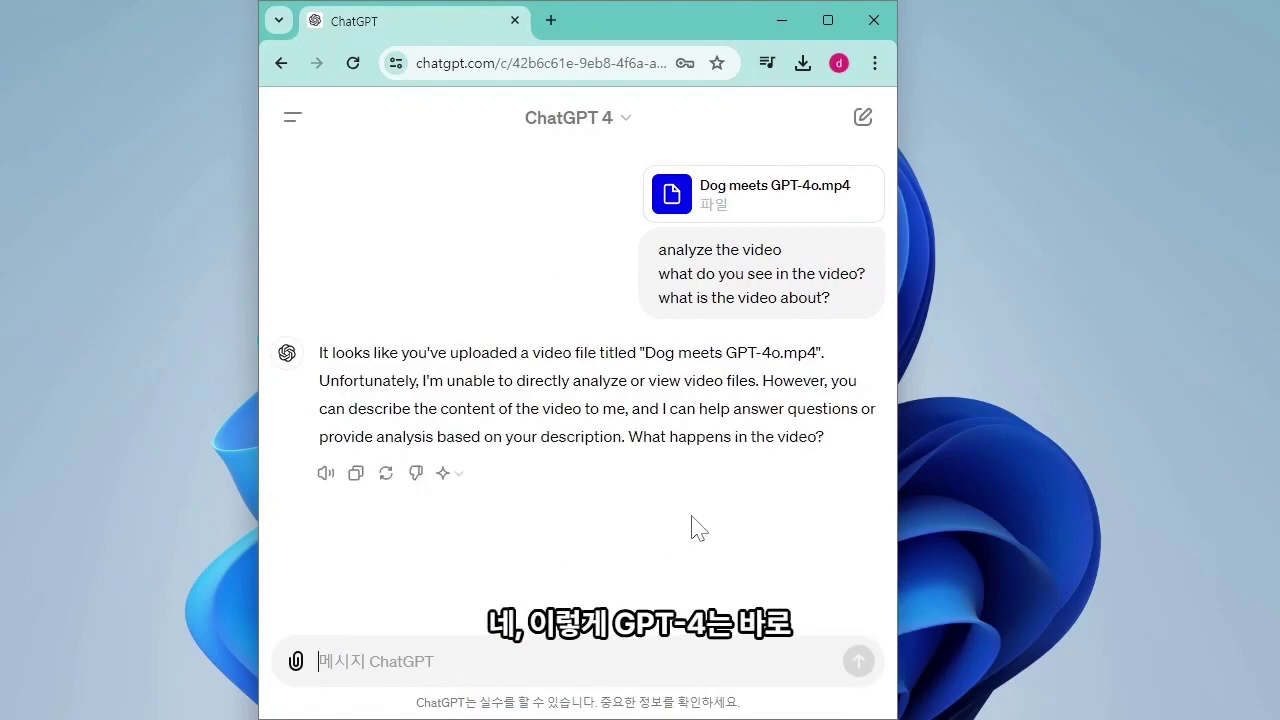
Read ChatGPT 4's reply to the video analysis request
left_click_drag(423, 380, 709, 408)
left_click(715, 400)
double_click(703, 381)
left_click_drag(580, 381, 731, 408)
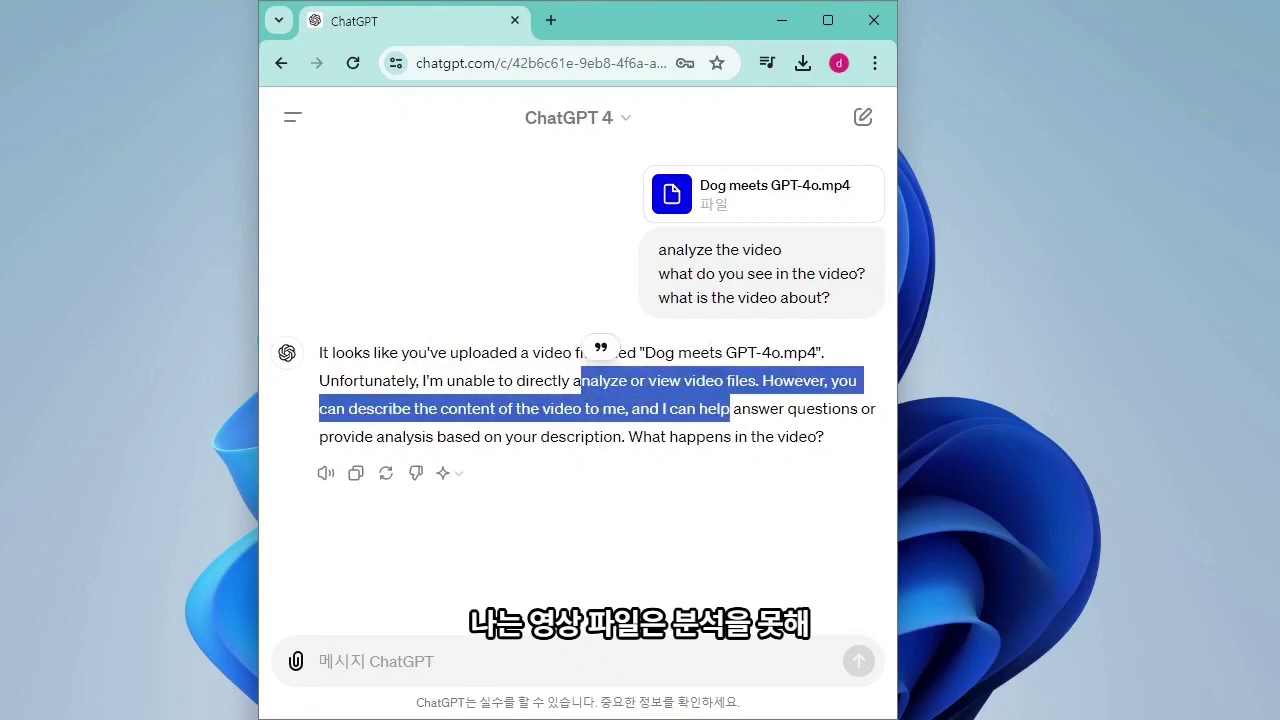
left_click_drag(834, 440, 426, 380)
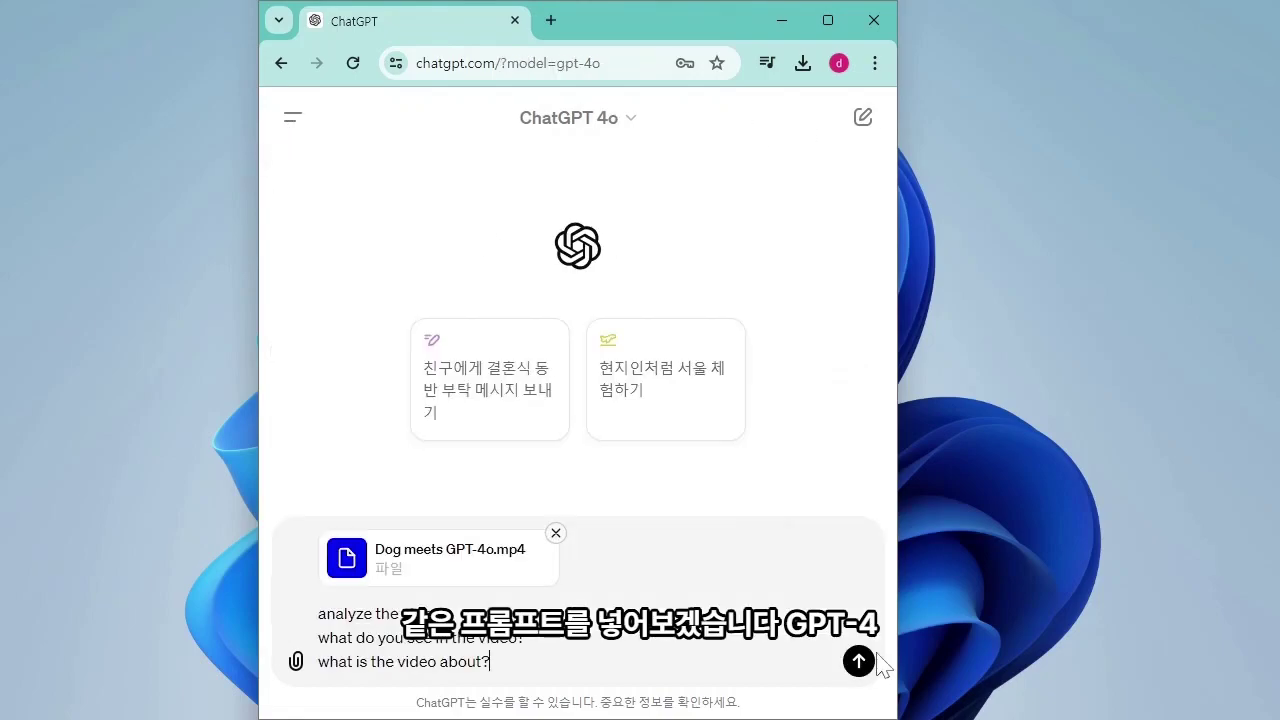
Send GPT-4o the same video file and the same three-line analysis prompt
left_click(858, 661)
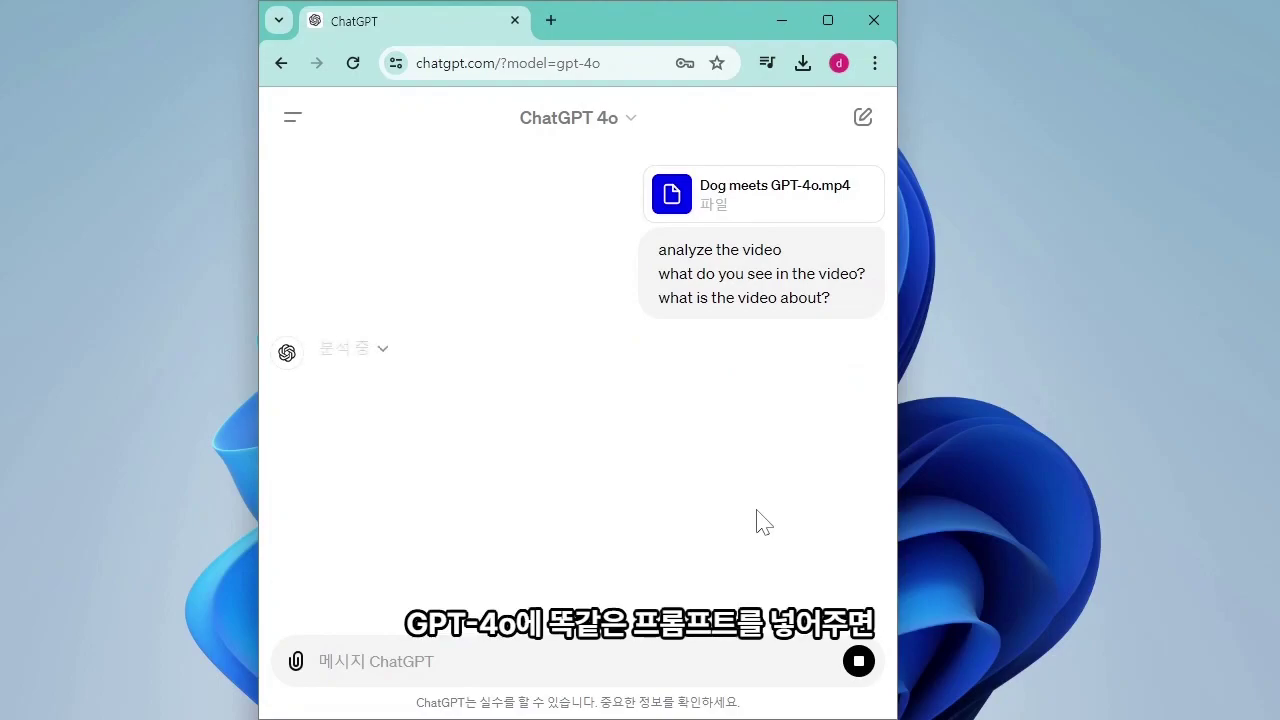
mouse_move(657, 246)
left_mouse_down()
mouse_move(818, 274)
mouse_move(849, 303)
left_mouse_up()
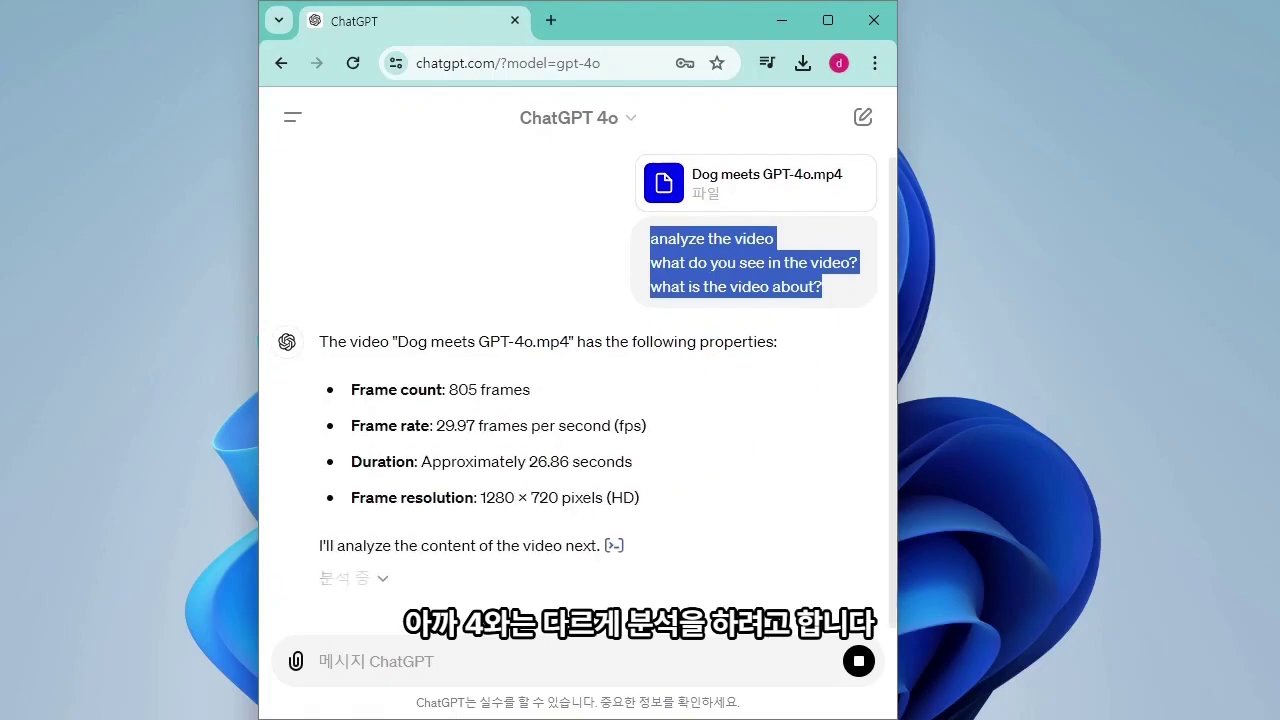
Check the video properties GPT-4o reports, and expand and collapse the Python code of its analysis
left_click_drag(351, 384, 482, 384)
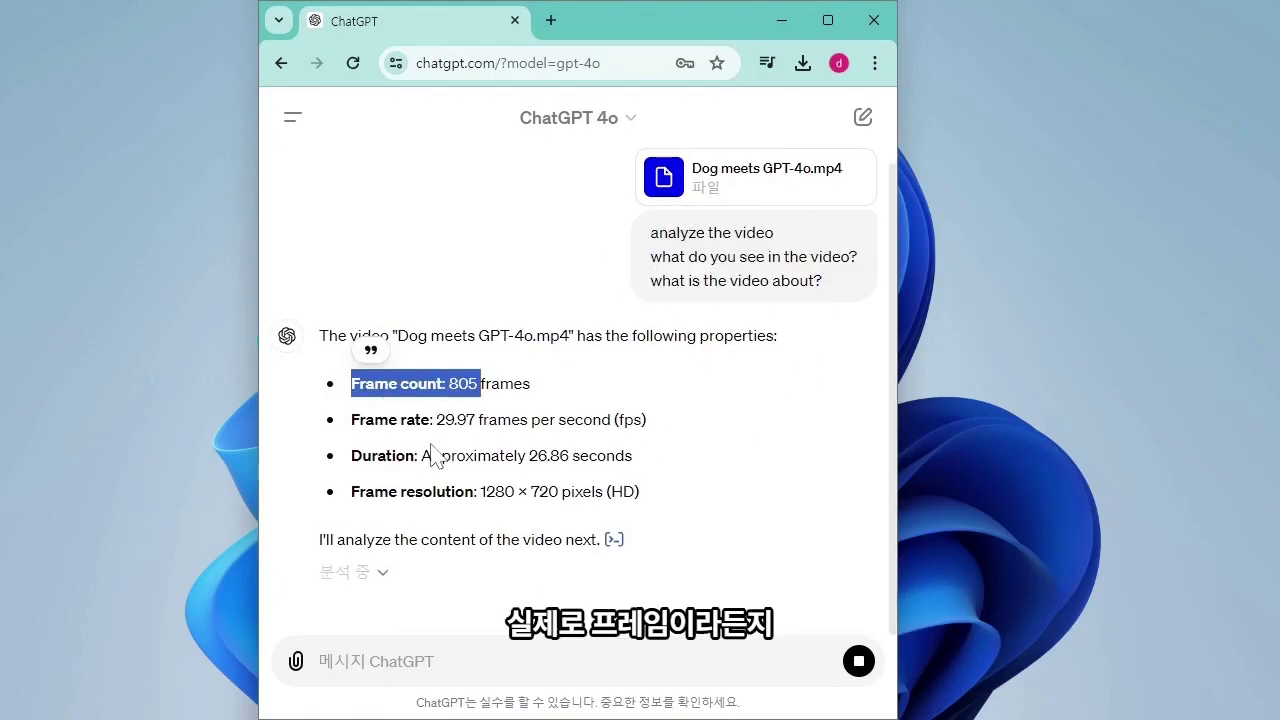
left_click(353, 456)
left_click_drag(353, 456, 466, 456)
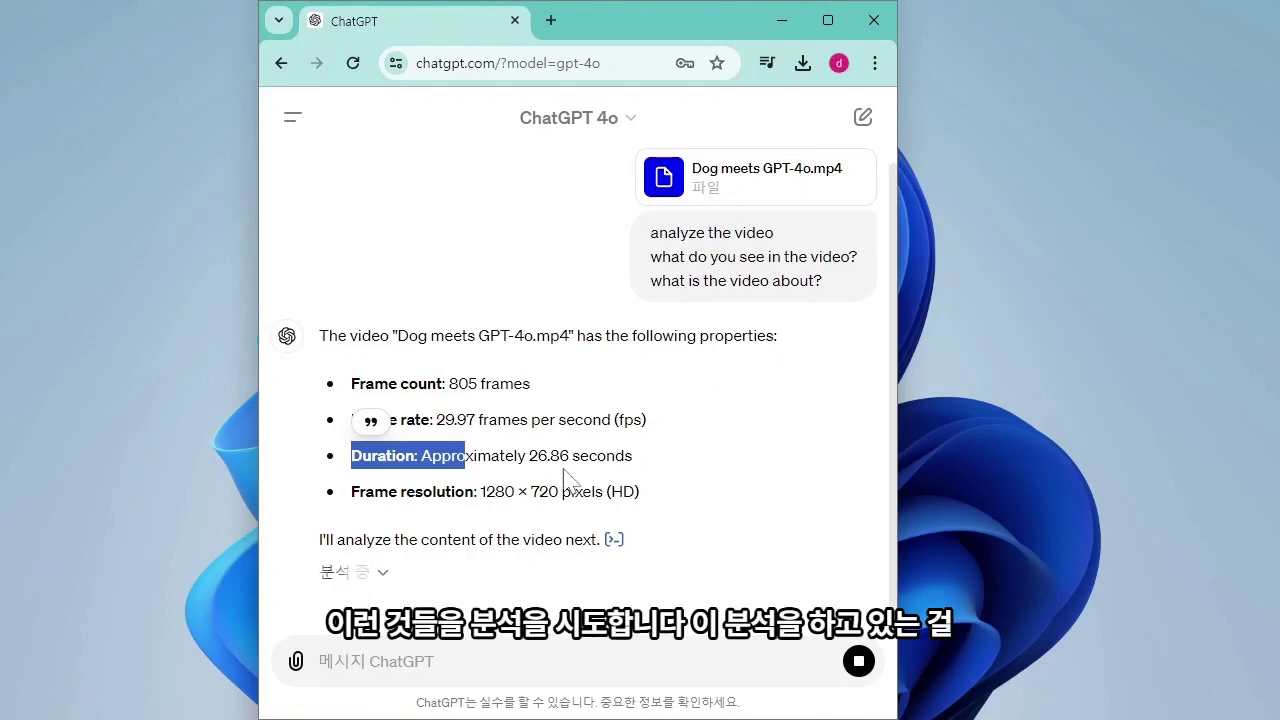
left_click(382, 572)
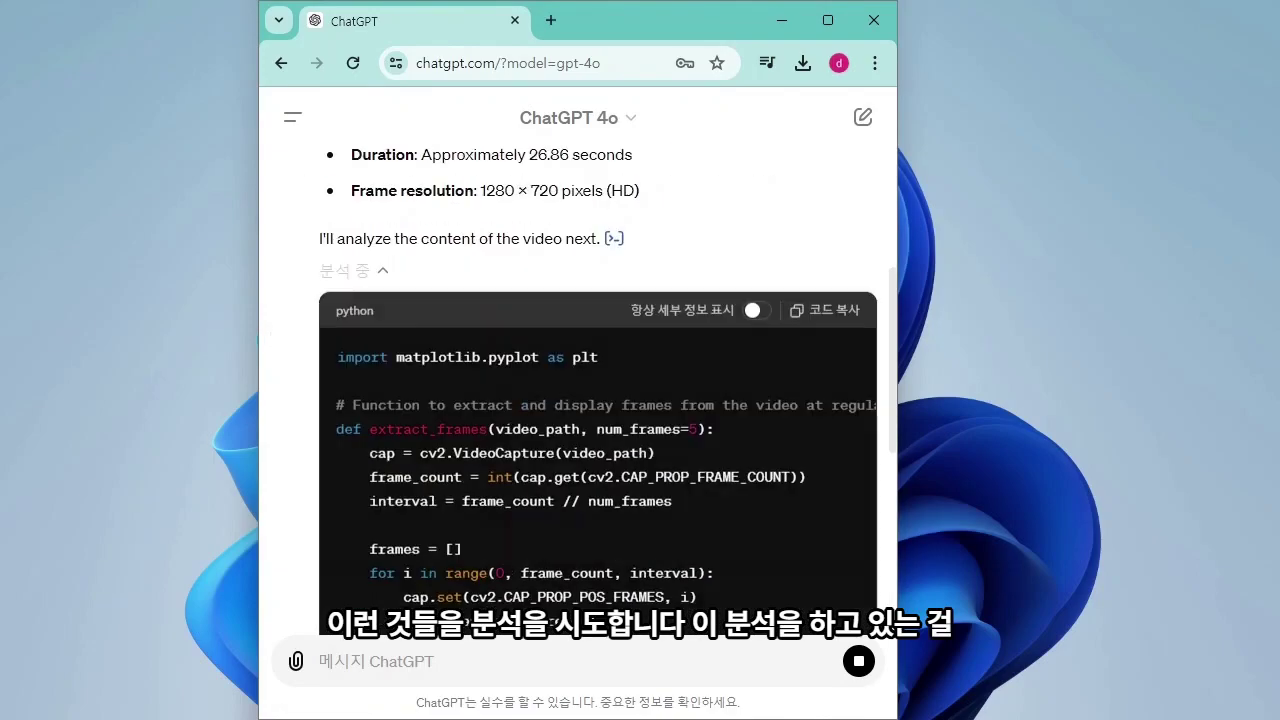
scroll(599, 413, "up", 5)
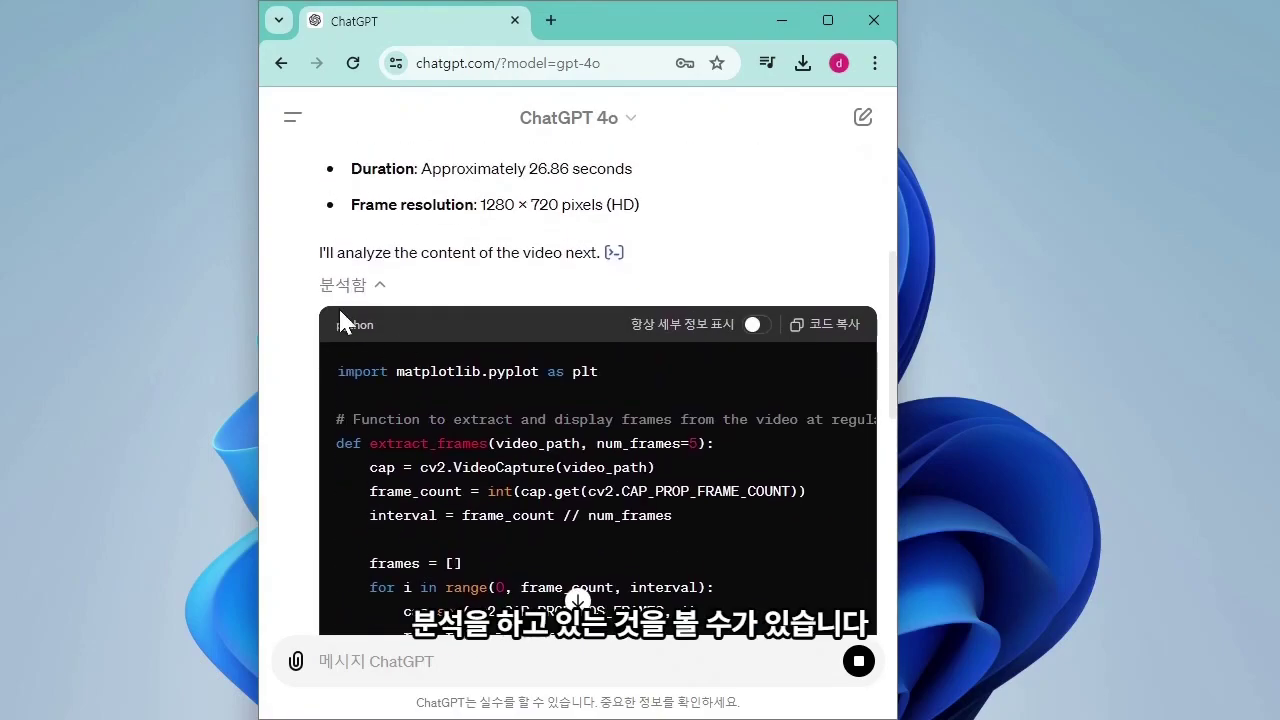
left_click(365, 292)
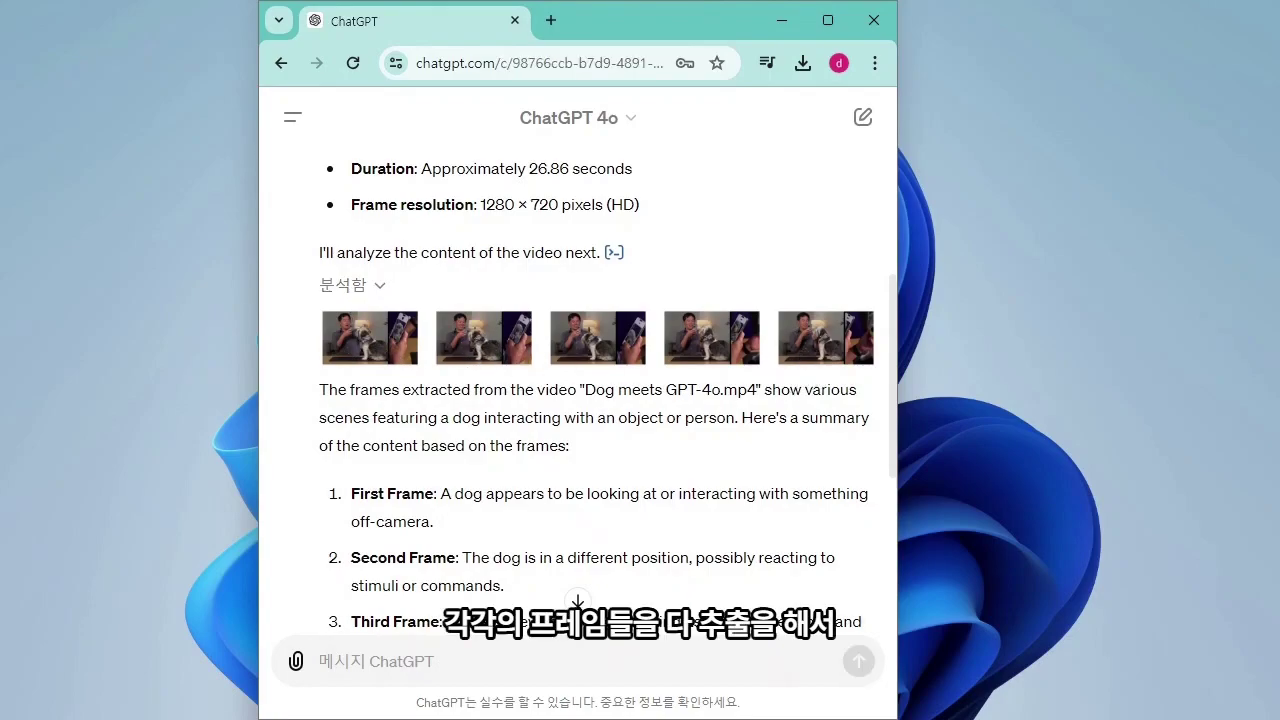
Read GPT-4o's frame-by-frame description of the dog video and compare it with the five extracted frames
scroll(359, 286, "down", 1)
left_click_drag(441, 393, 457, 429)
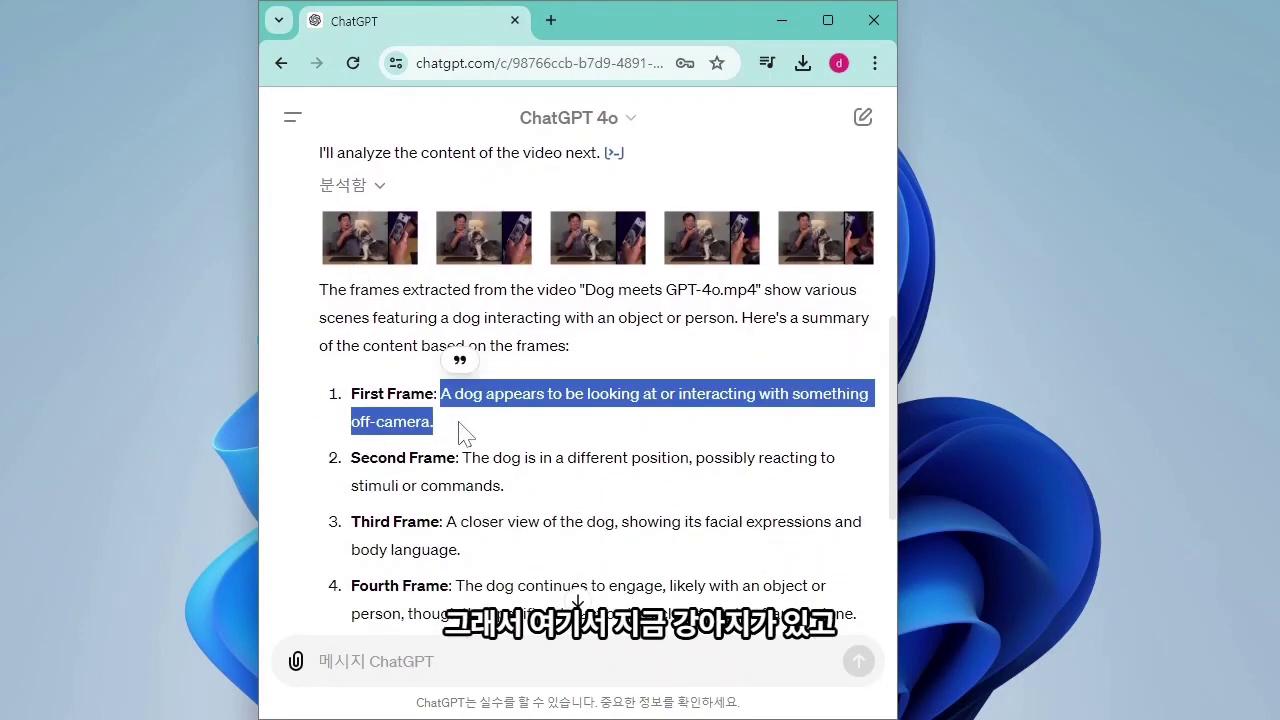
left_click(548, 430)
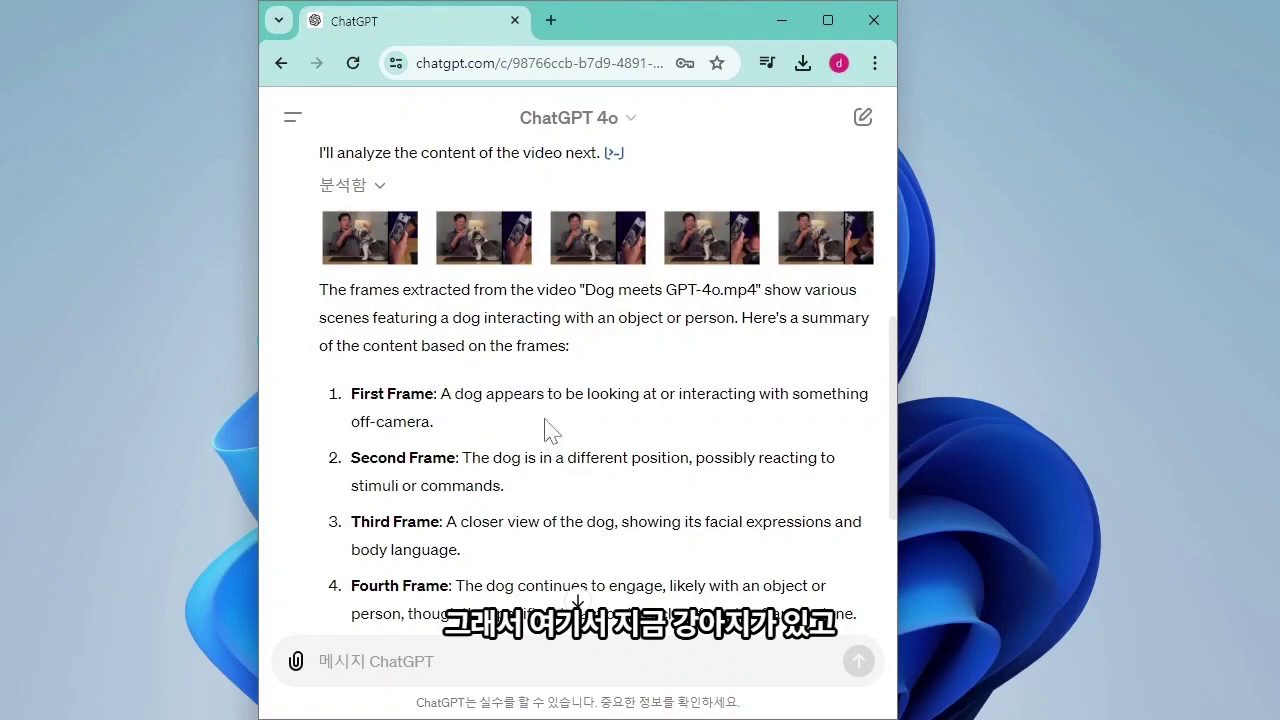
left_click_drag(364, 421, 434, 421)
left_click(482, 436)
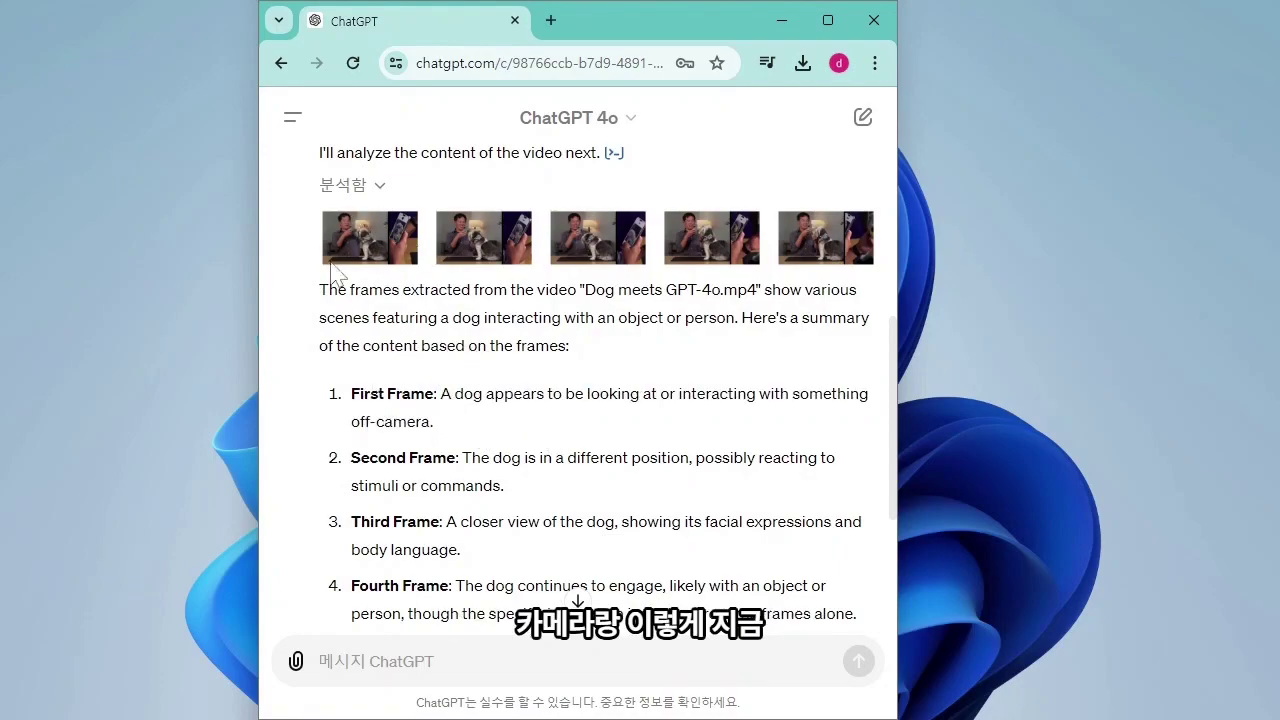
scroll(482, 436, "down", 2)
scroll(440, 360, "up", 4)
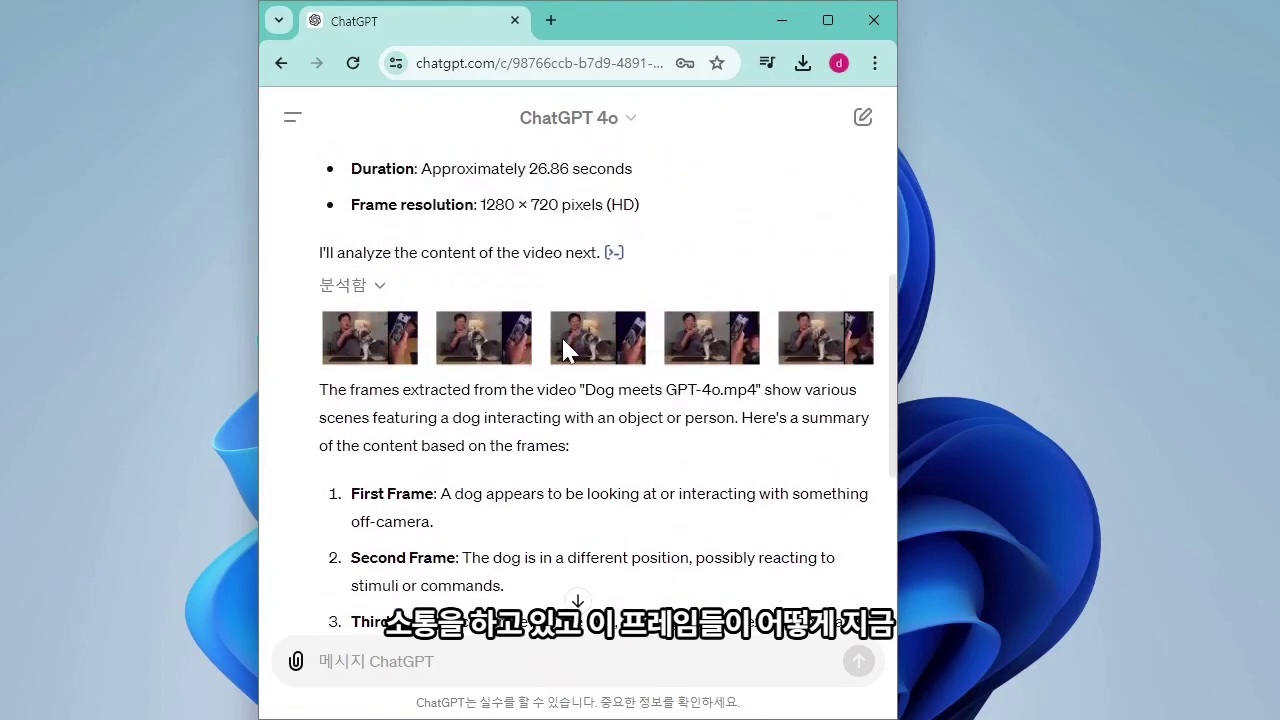
scroll(812, 368, "down", 1)
scroll(600, 400, "down", 2)
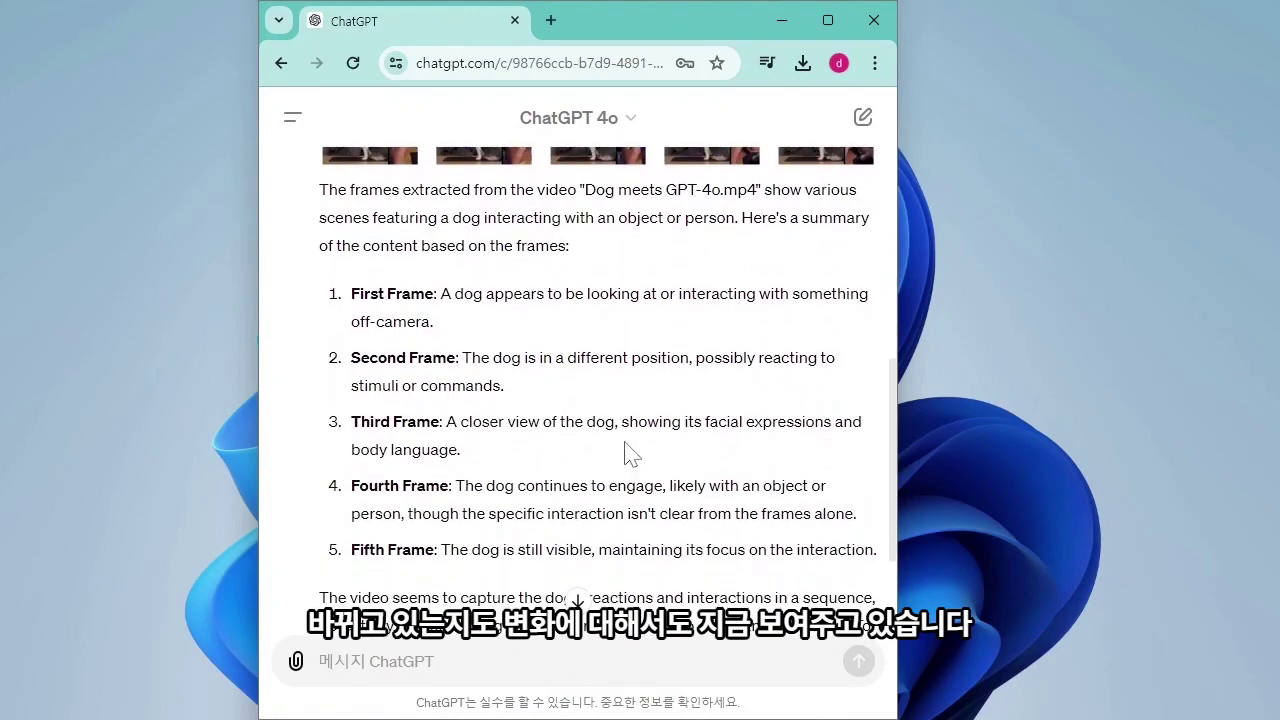
scroll(600, 400, "down", 2)
scroll(606, 451, "up", 3)
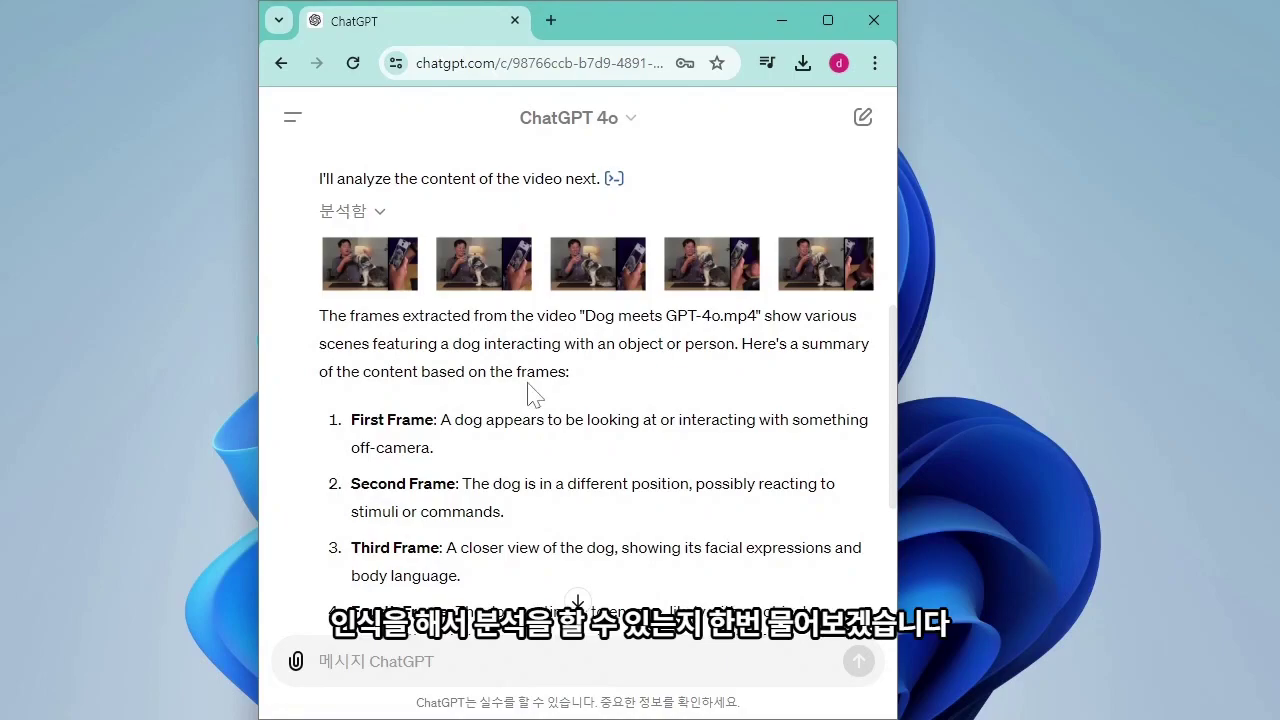
Ask GPT-4o the follow-up question "can you also tell me what the man is saying?"
scroll(533, 393, "down", 3)
type("can you also tell me what the man is saying?")
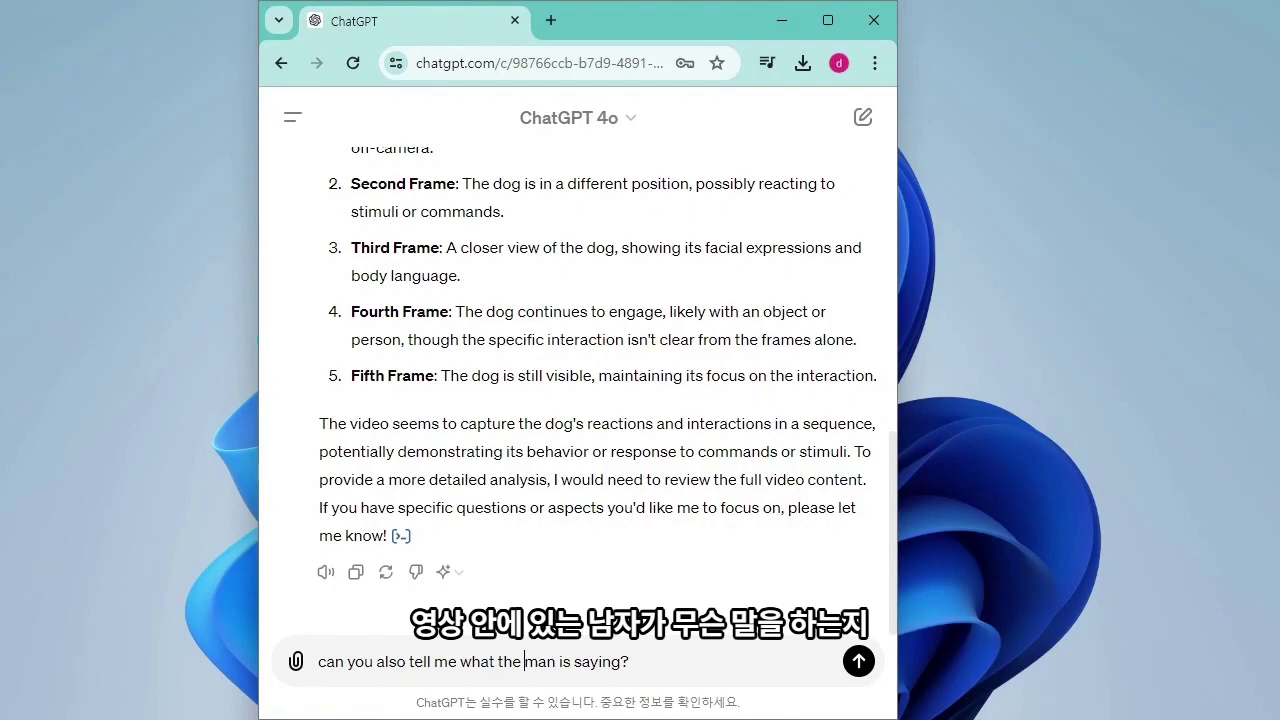
left_click_drag(396, 661, 630, 661)
left_click(858, 661)
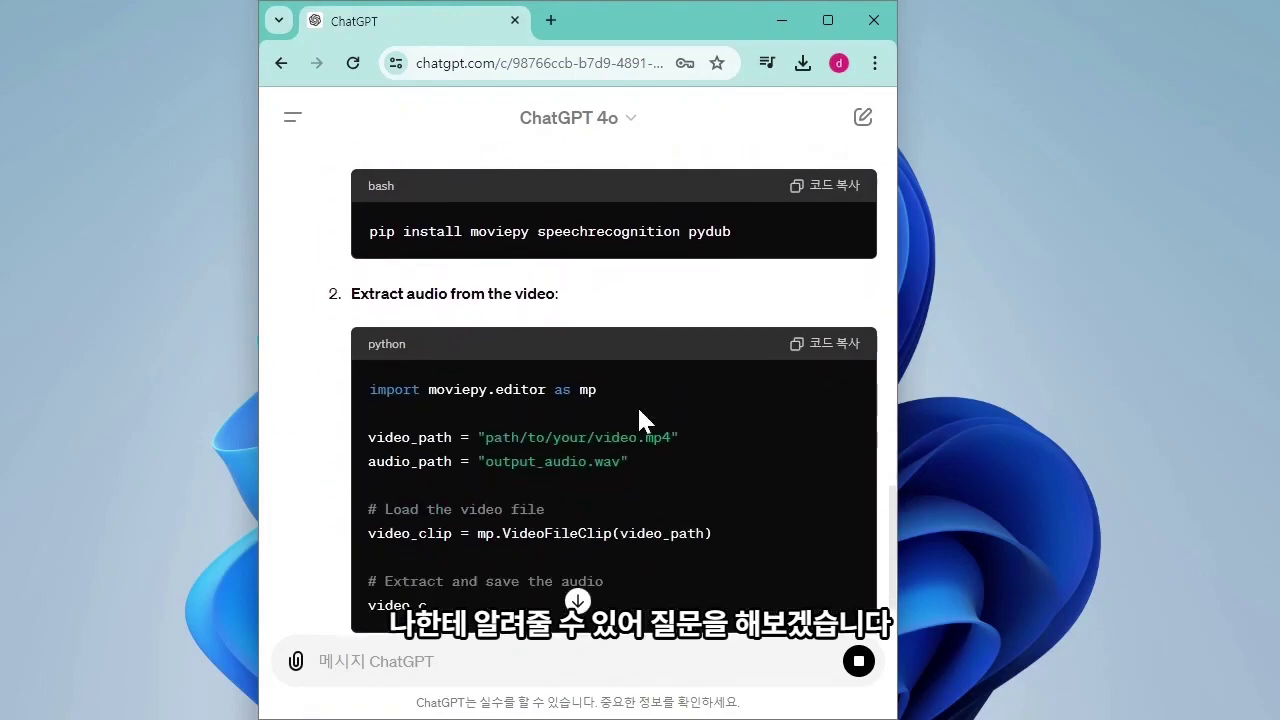
Read what GPT-4o's reply says about speech recognition for the video
scroll(637, 405, "up", 4)
left_click_drag(512, 431, 752, 431)
left_click(530, 398)
left_click_drag(612, 431, 748, 431)
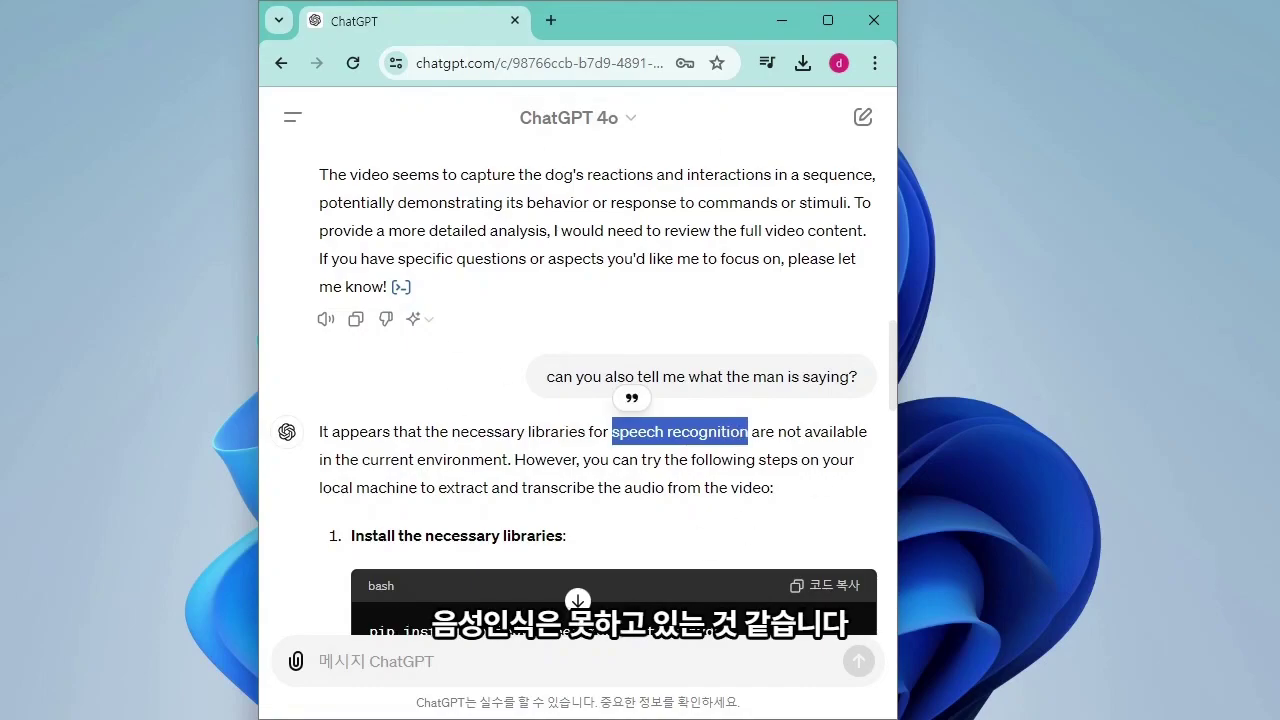
Review the whole GPT-4o conversation, from the extracted frames and their descriptions to the suggested audio transcription steps
scroll(598, 390, "up", 7)
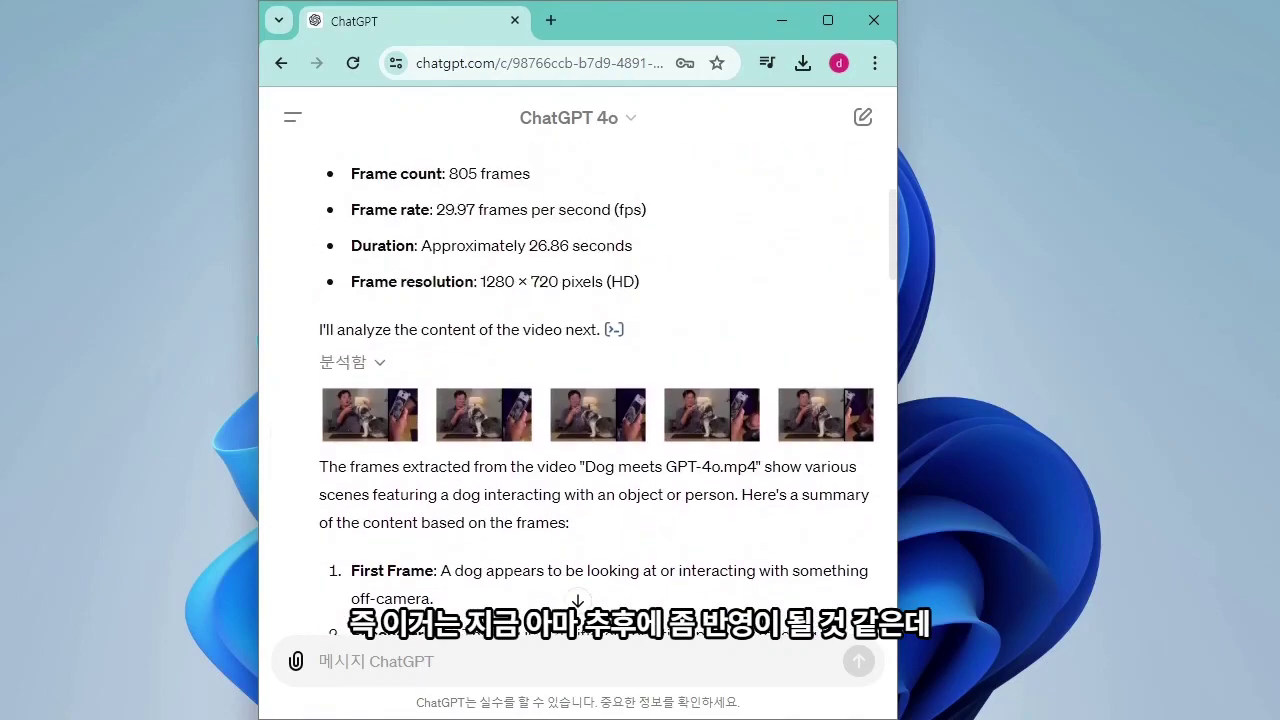
scroll(629, 462, "down", 10)
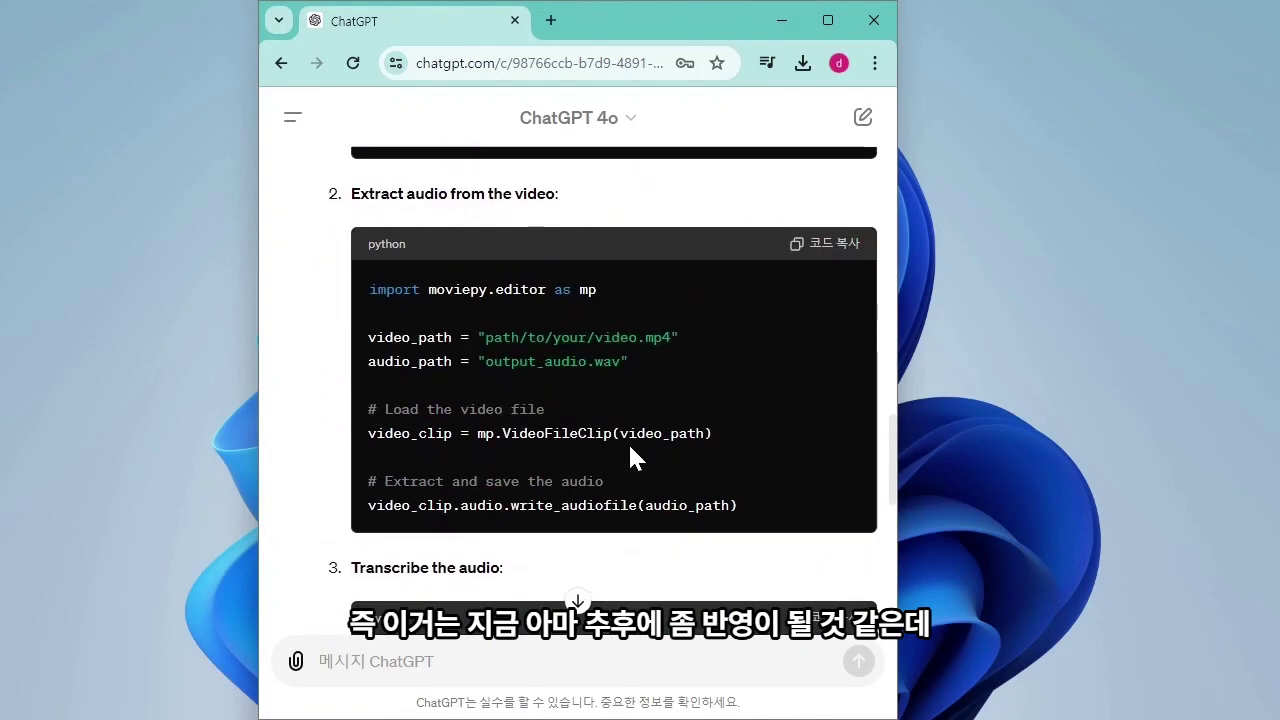
scroll(634, 455, "up", 2)
scroll(631, 443, "up", 5)
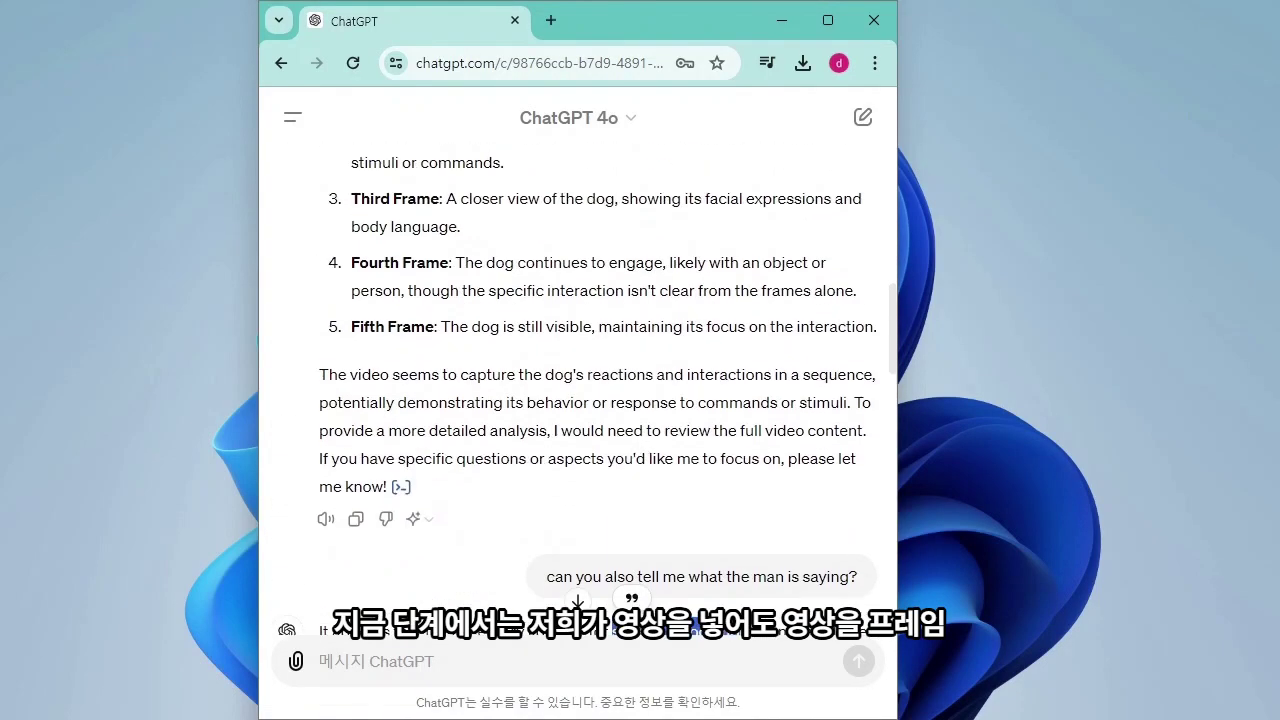
scroll(632, 443, "up", 2)
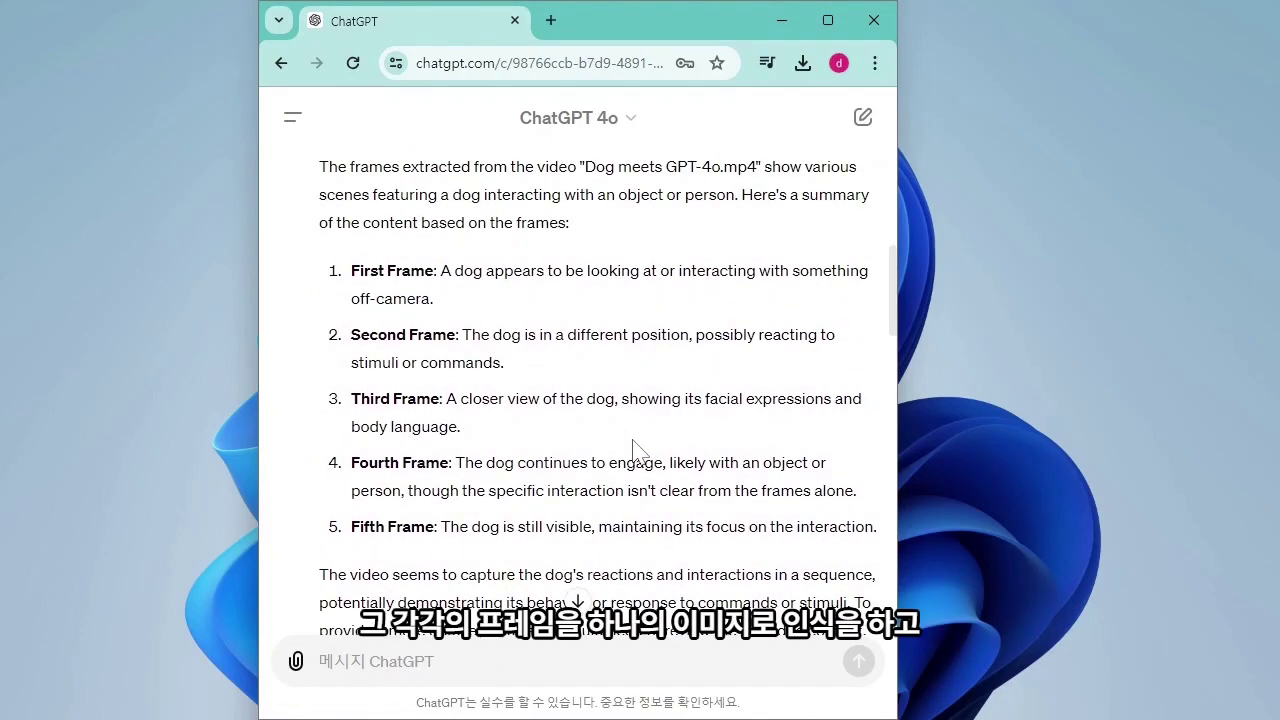
scroll(633, 447, "up", 3)
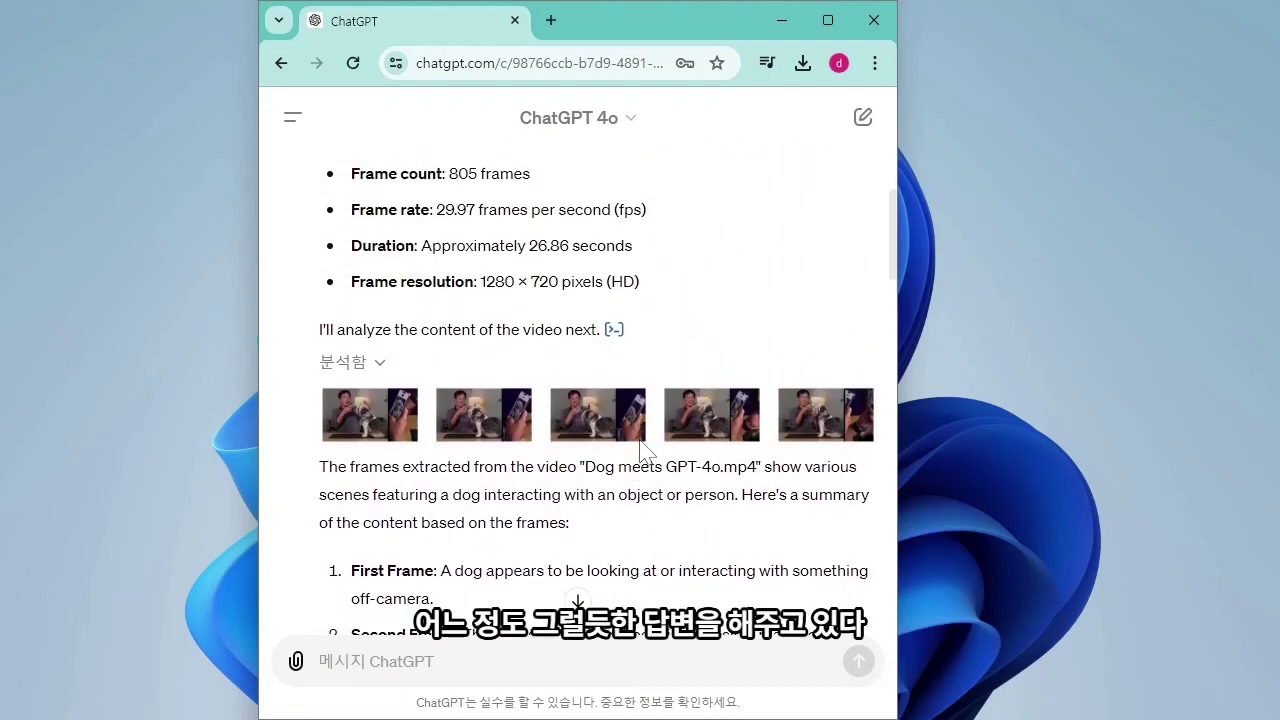
scroll(645, 452, "down", 6)
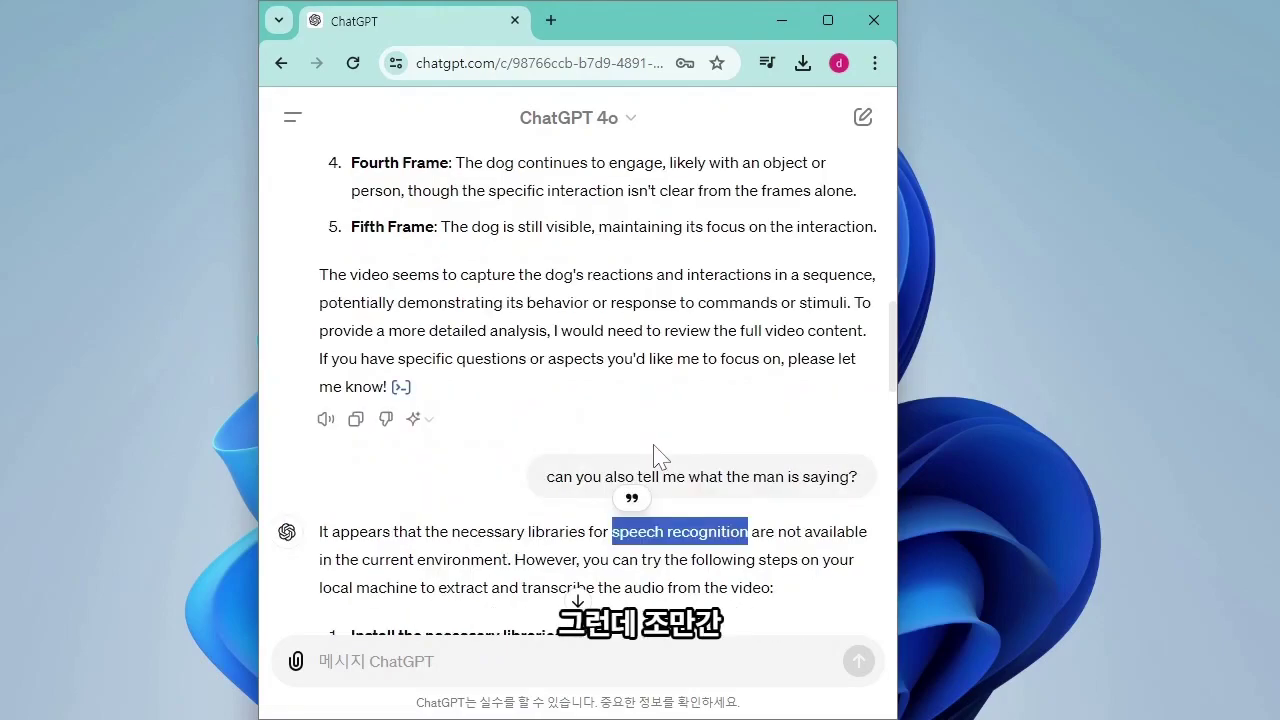
scroll(656, 455, "down", 2)
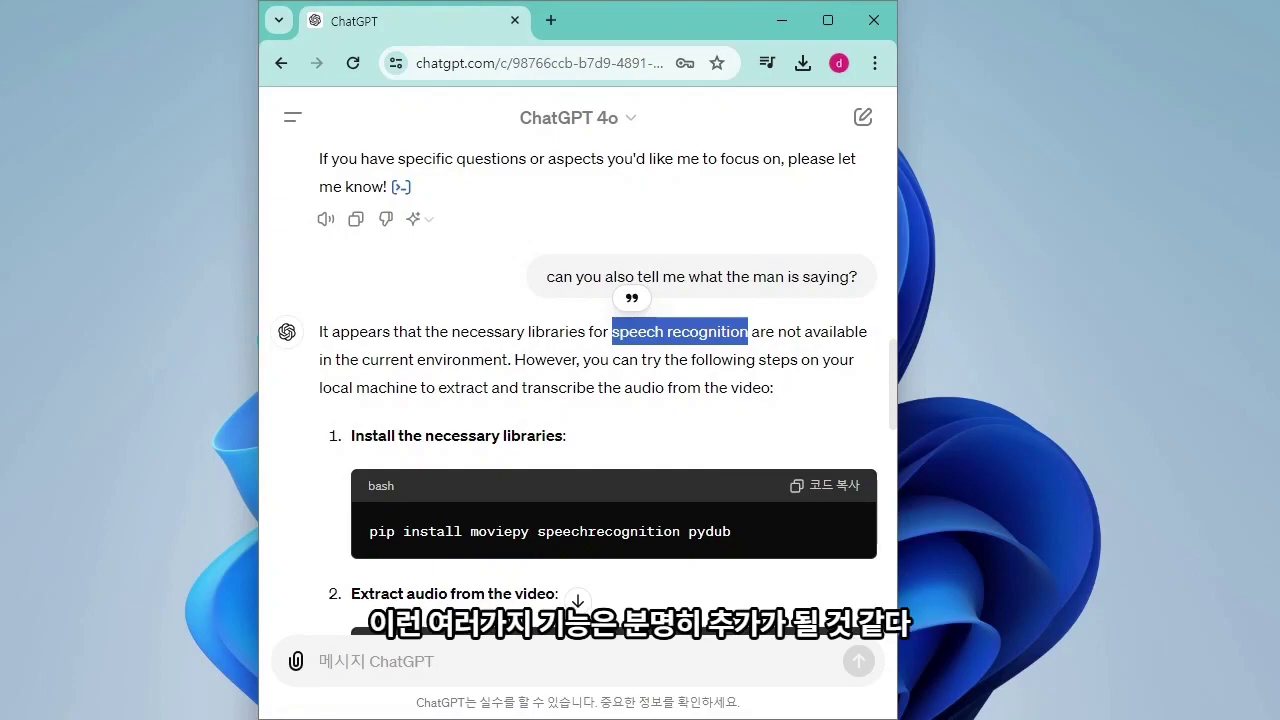
scroll(578, 380, "down", 15)
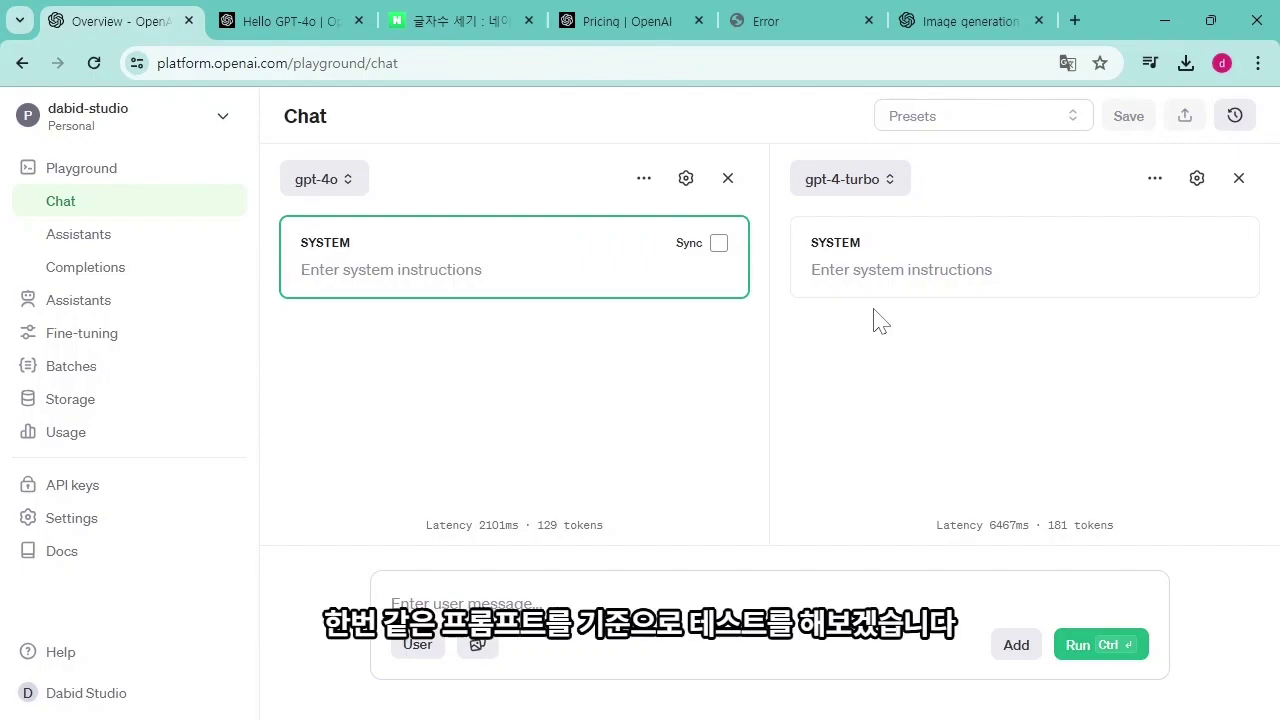
Write a user message asking for an awesome landing page with cool features and animations, with CSS and JS in a single HTML file
left_click(522, 632)
type("use all your potentials you need to show all your abilities to be awesome create a landing page with cool features and animations the rule is you need to include everything in a single html file so if there are css or js, please include inside html the purpose of this landing page is to show off how much capable you are")
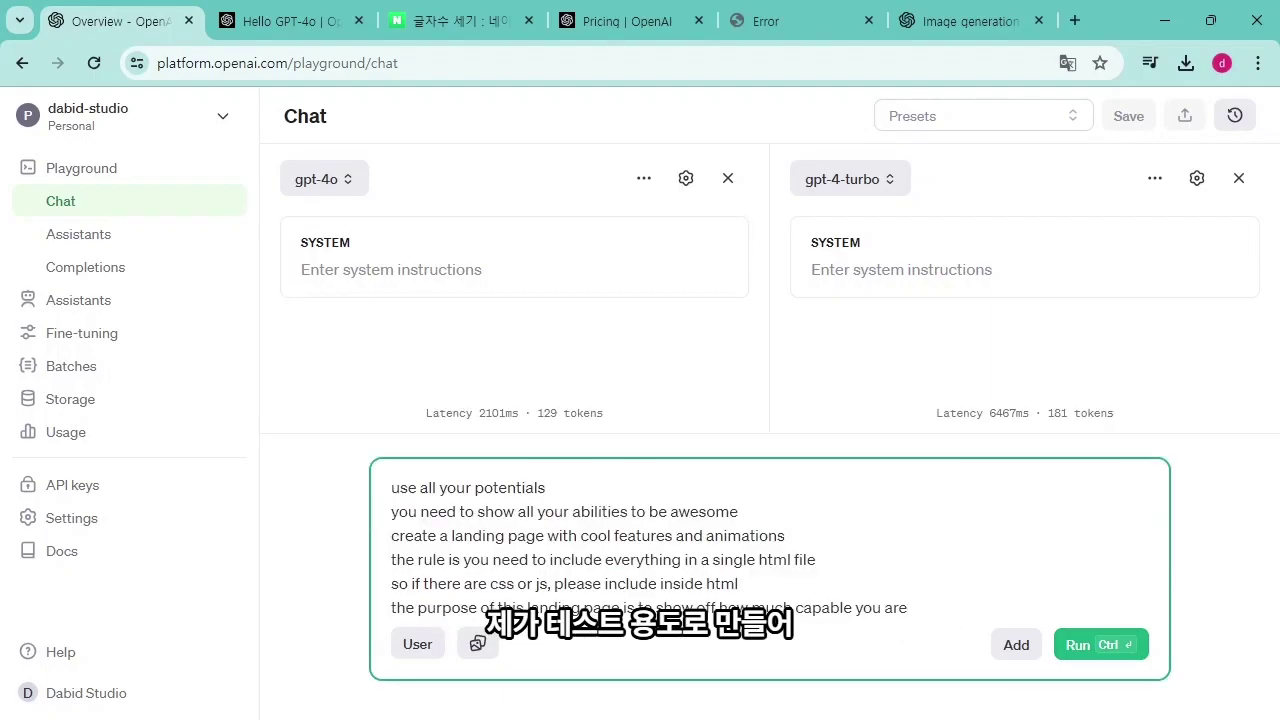
left_click_drag(391, 488, 547, 488)
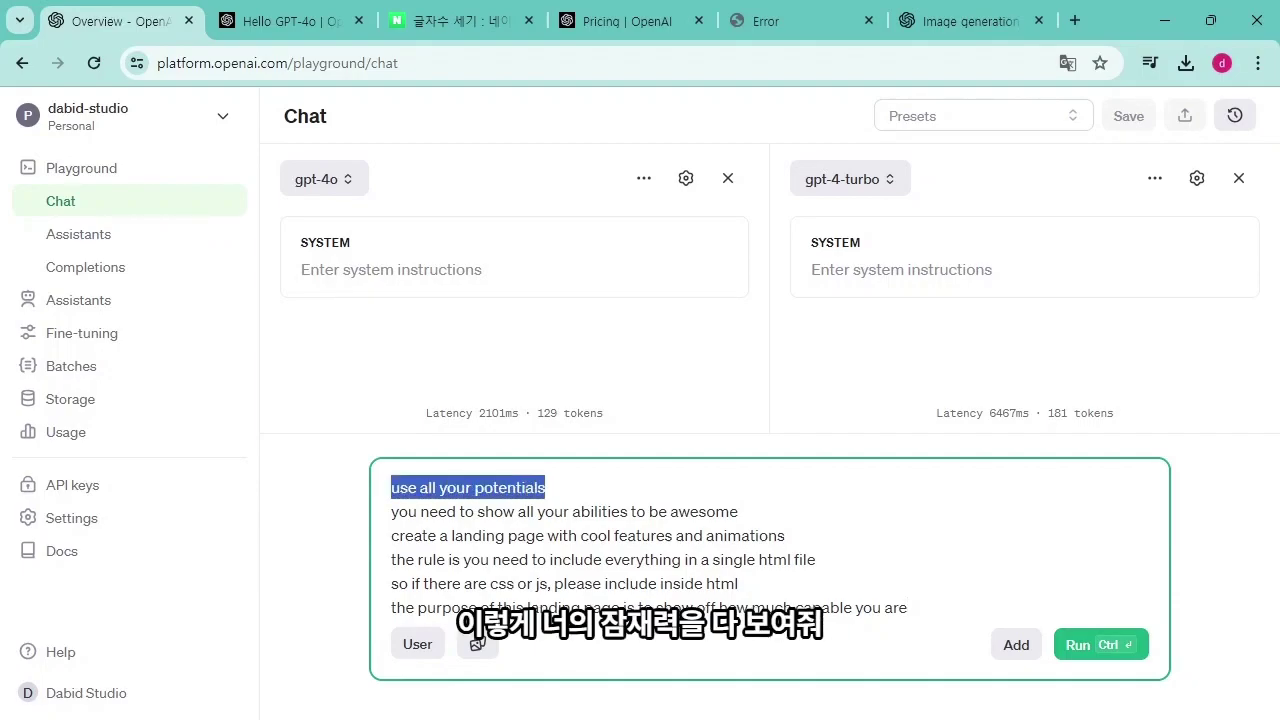
left_click(479, 511)
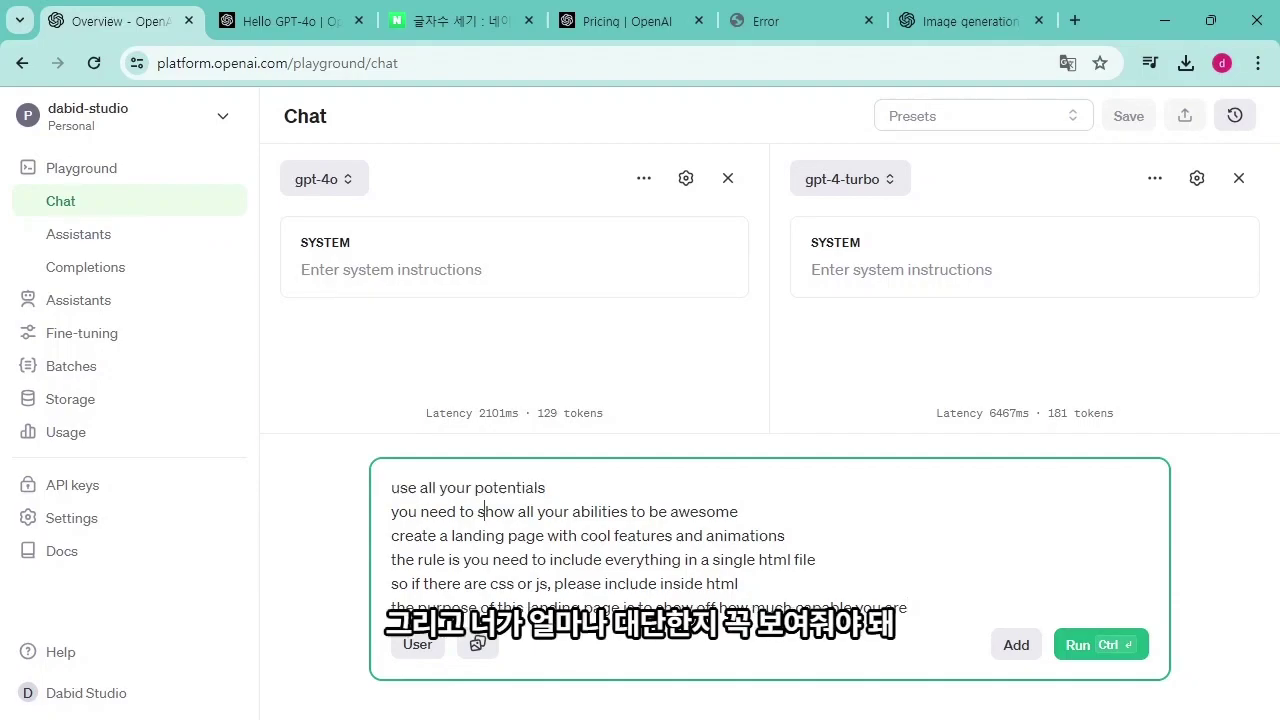
left_click_drag(455, 536, 517, 536)
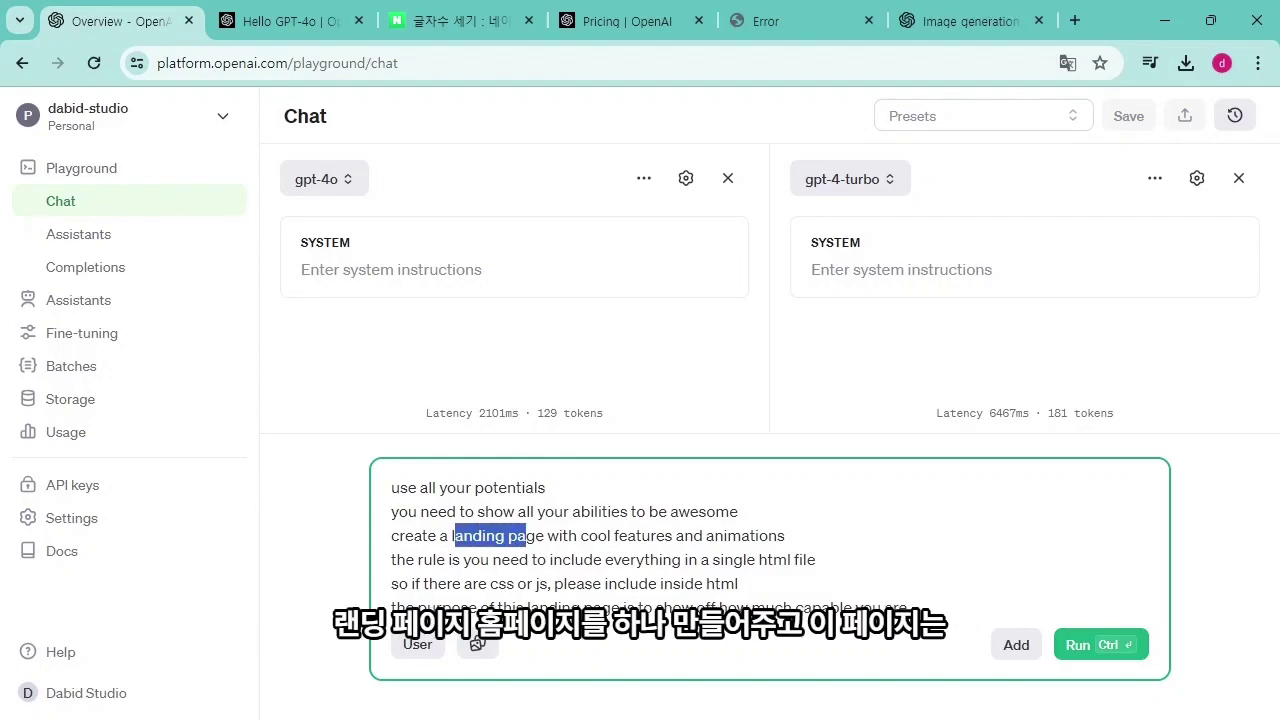
left_click_drag(581, 536, 684, 536)
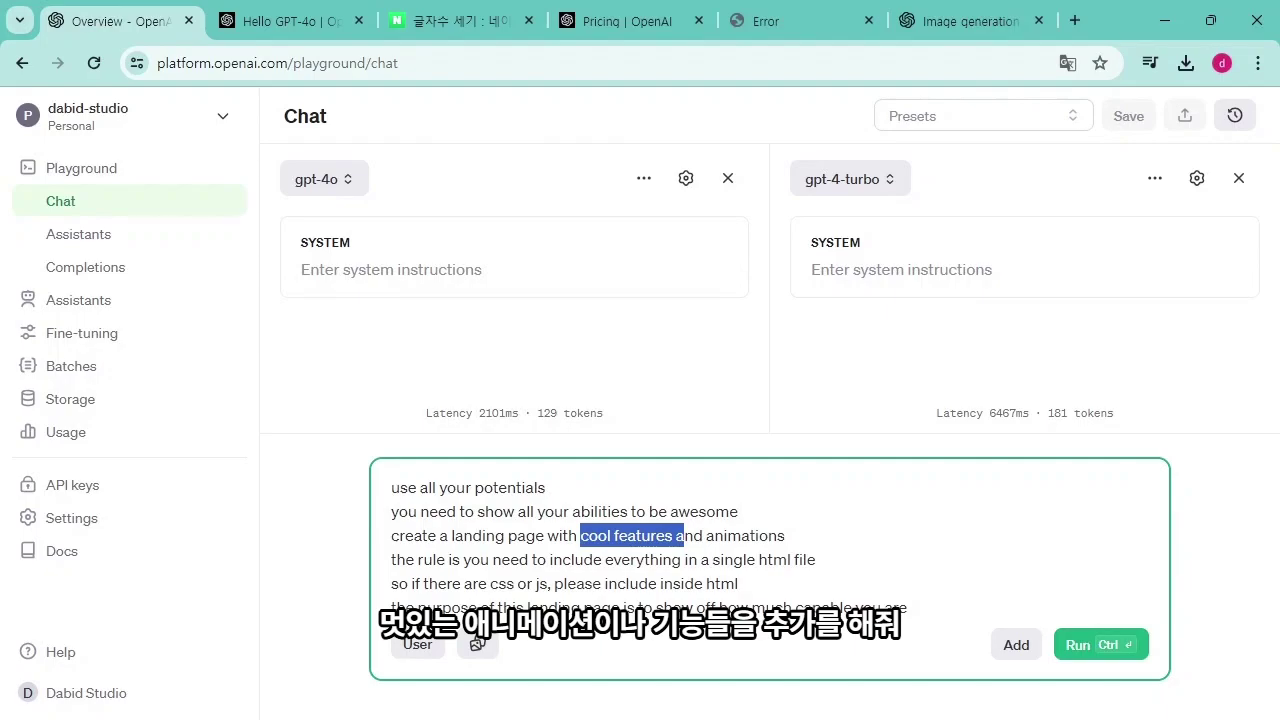
left_click(684, 537)
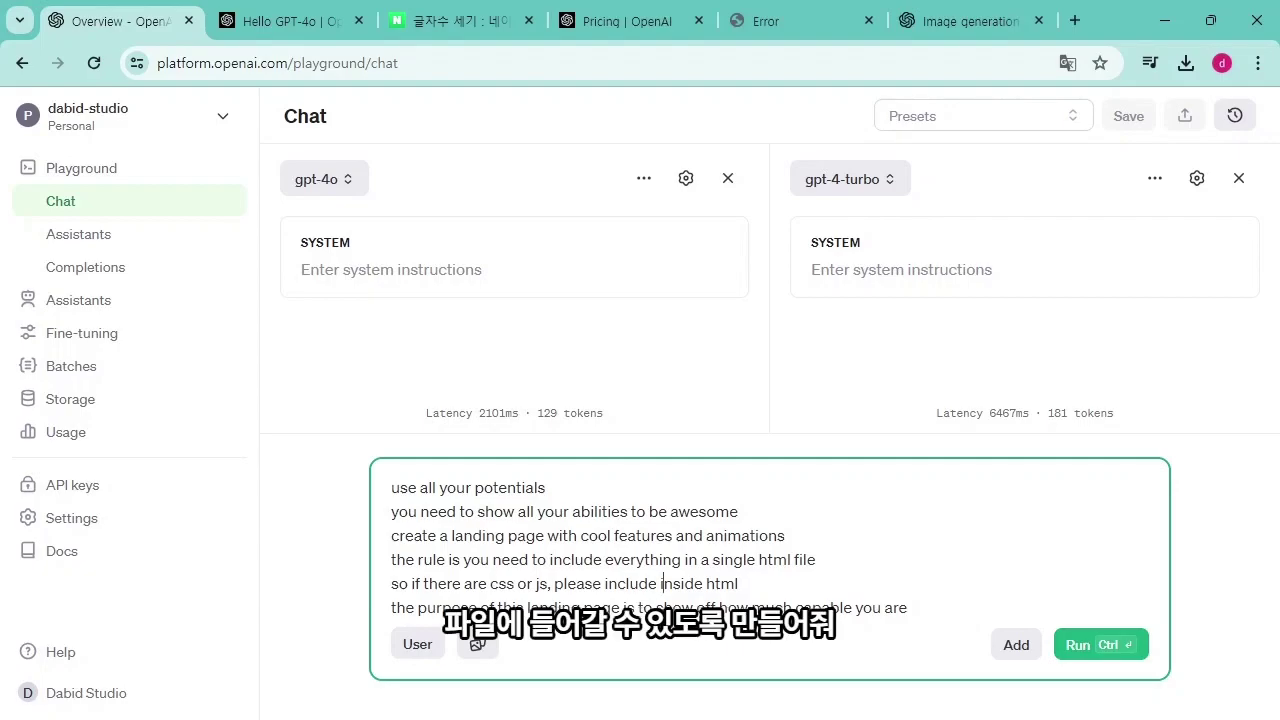
left_click_drag(515, 606, 611, 607)
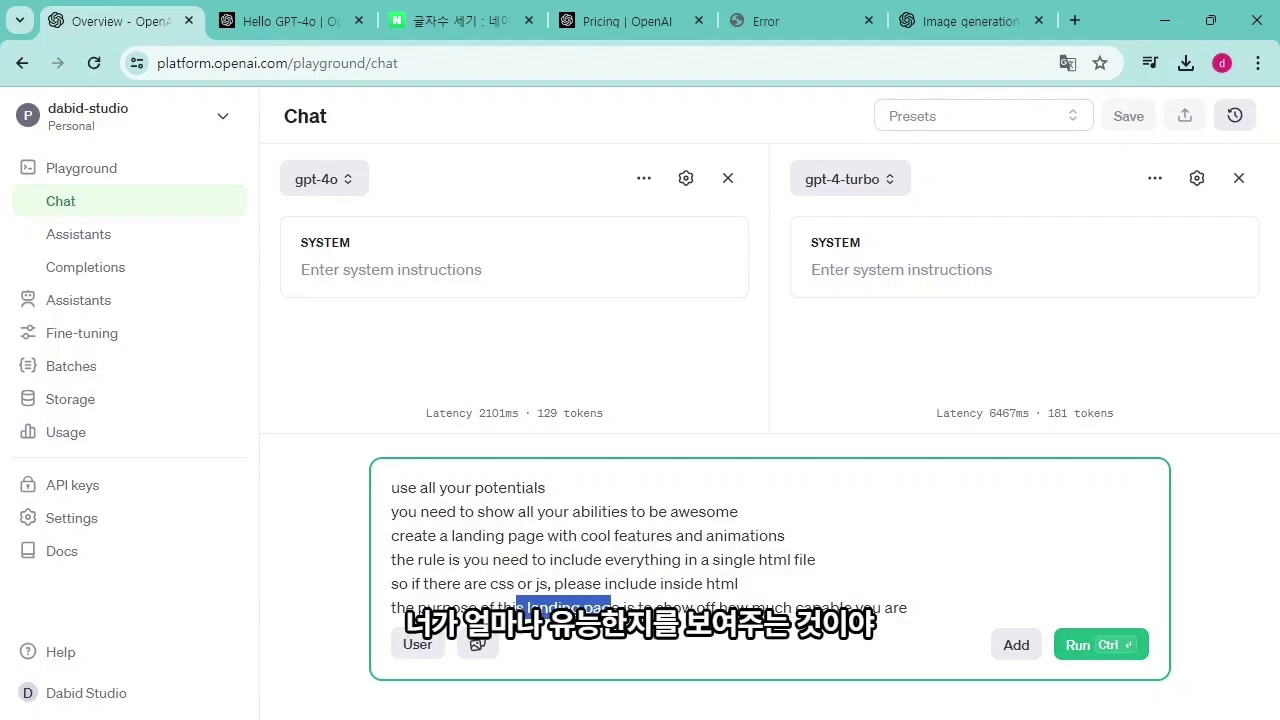
left_click_drag(391, 487, 925, 640)
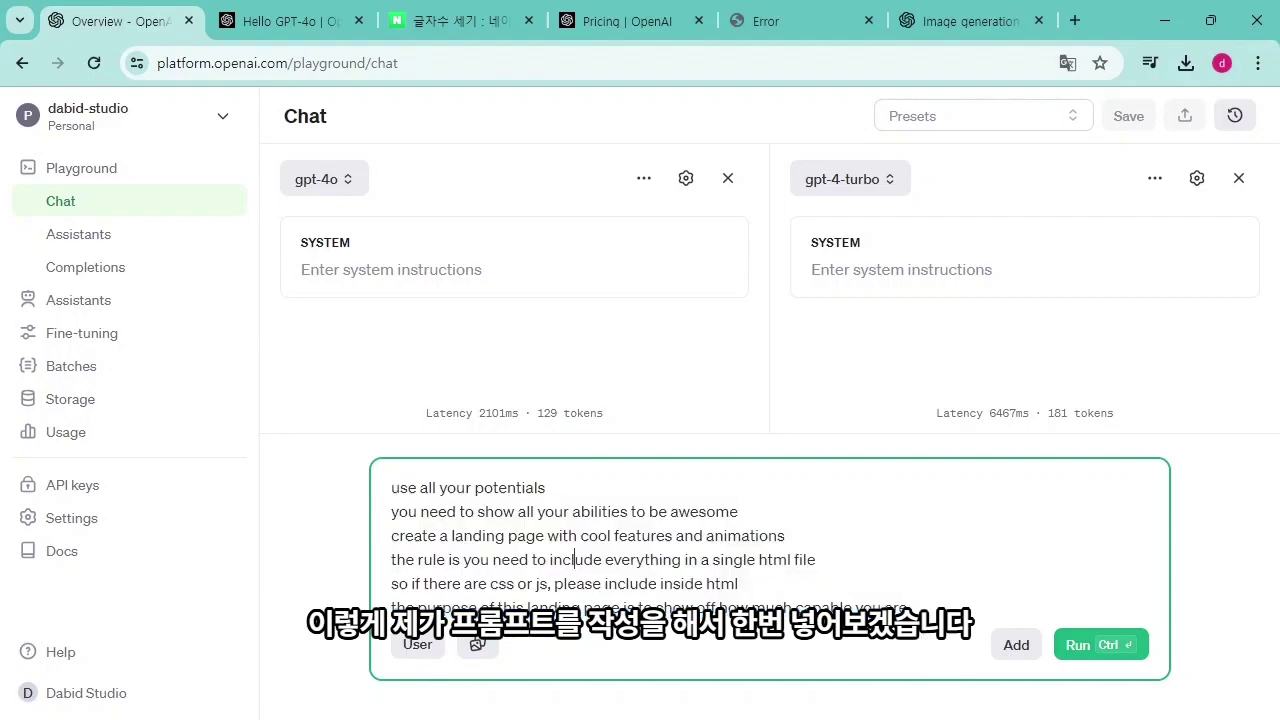
Set the maximum tokens to 4095 for both gpt-4o and gpt-4-turbo and run the landing page prompt
left_click(686, 178)
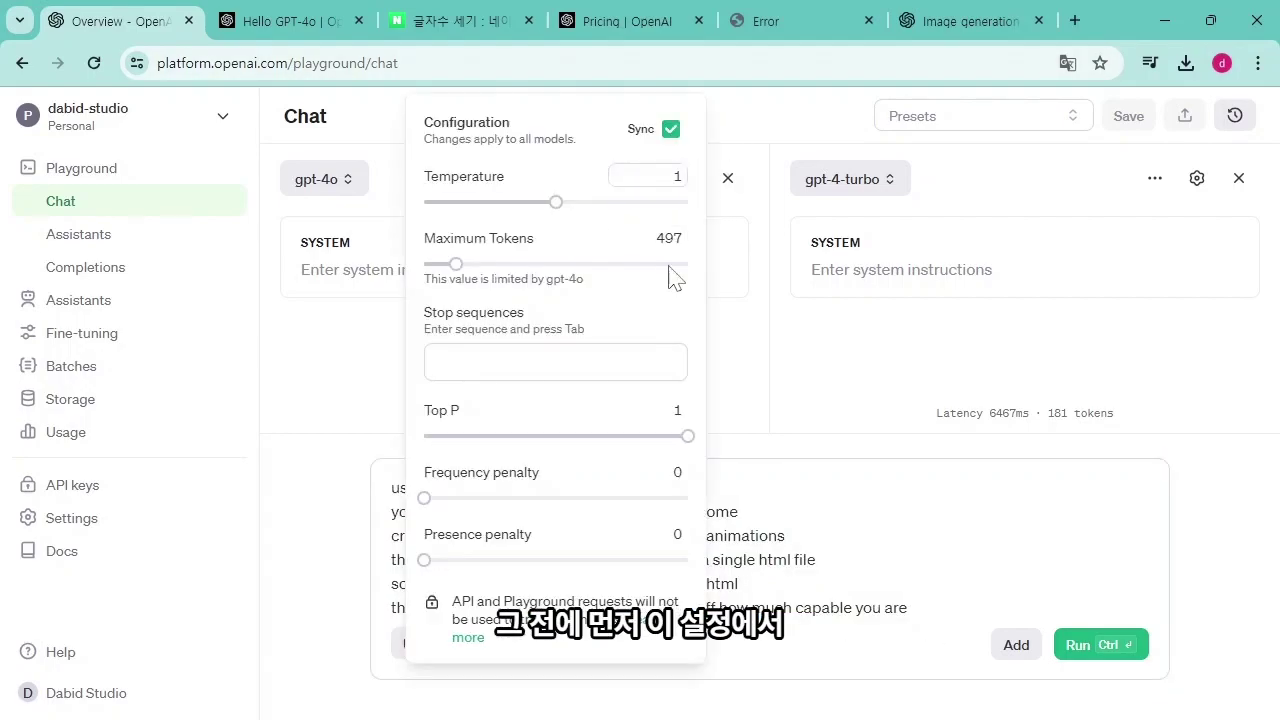
left_click_drag(455, 264, 724, 282)
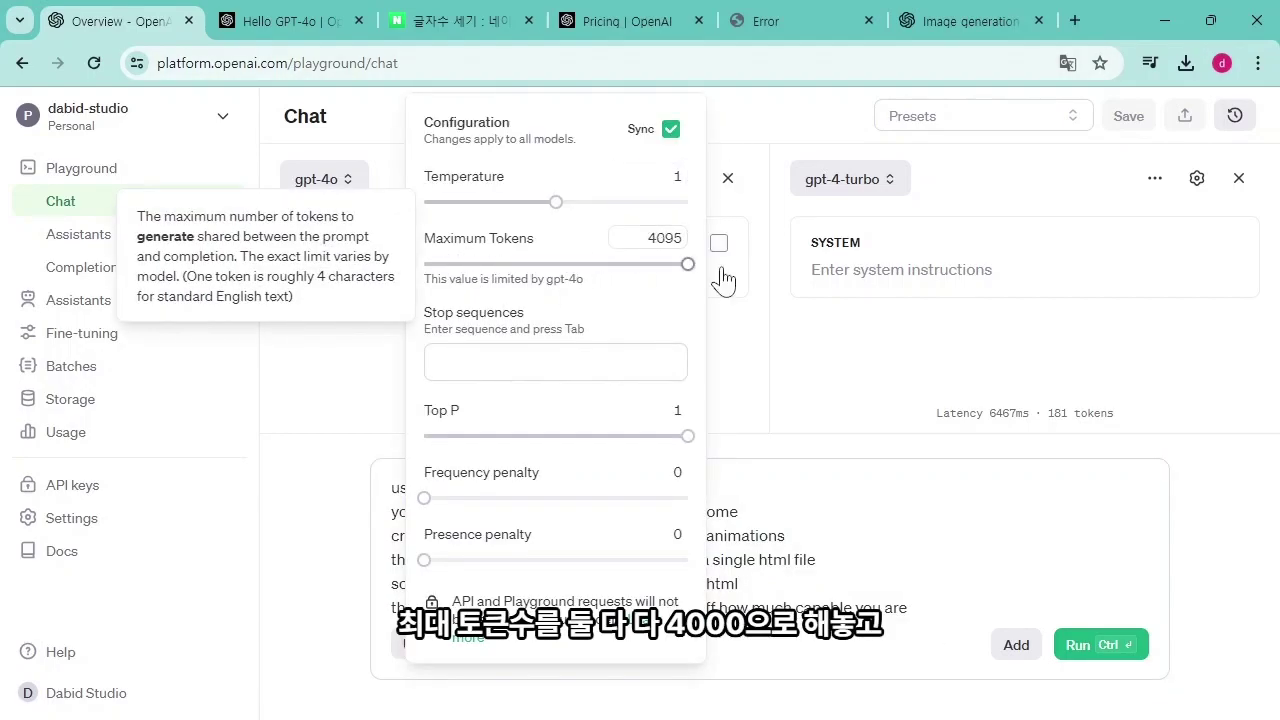
left_click(790, 352)
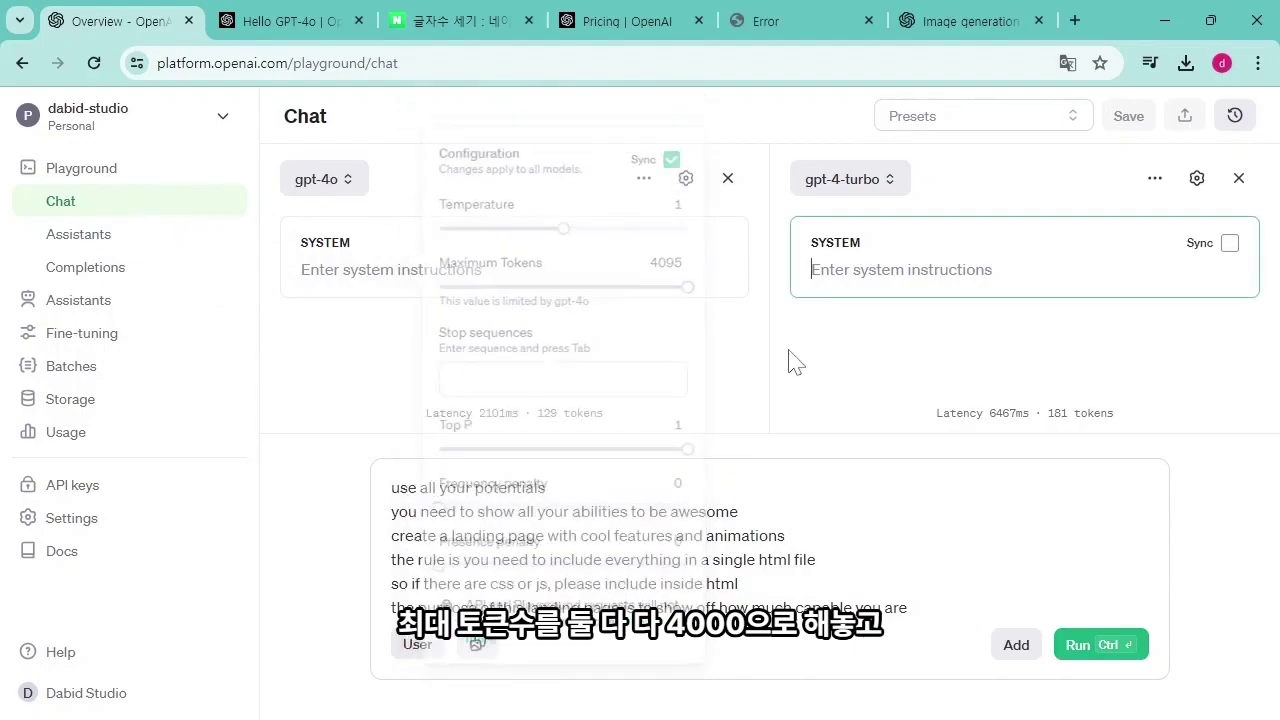
left_click(1193, 195)
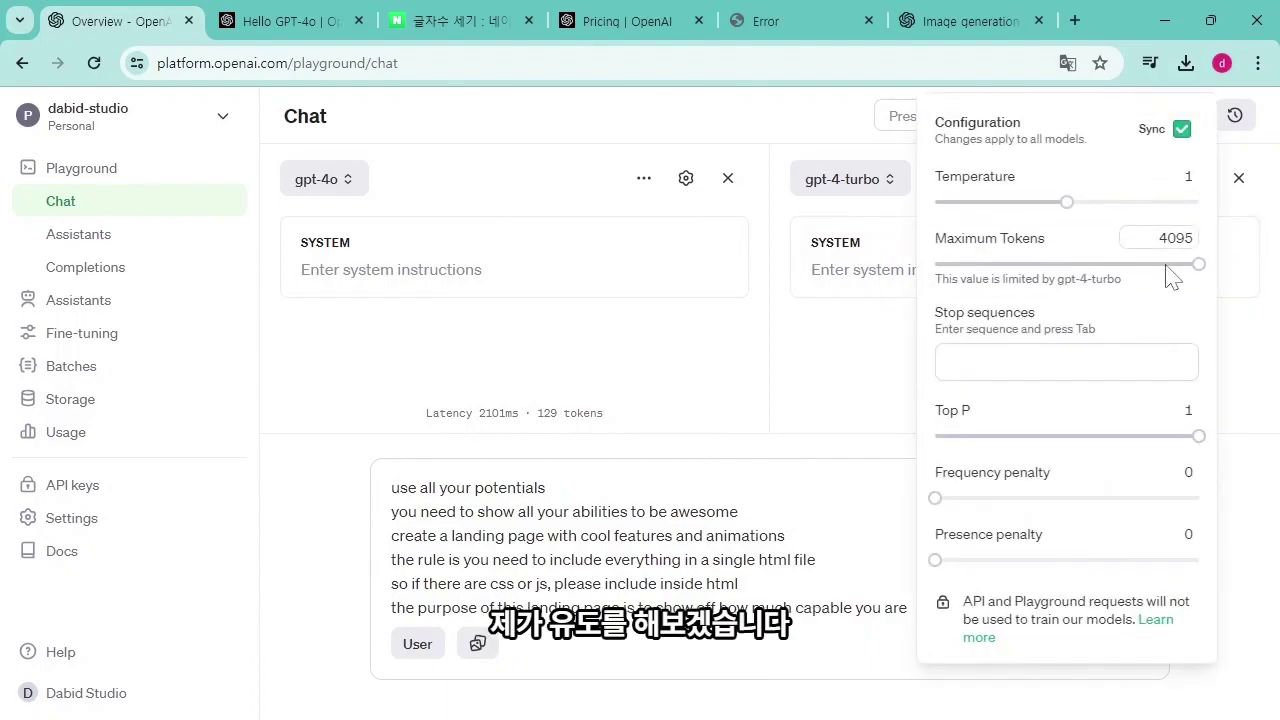
left_click(785, 385)
left_click(1090, 645)
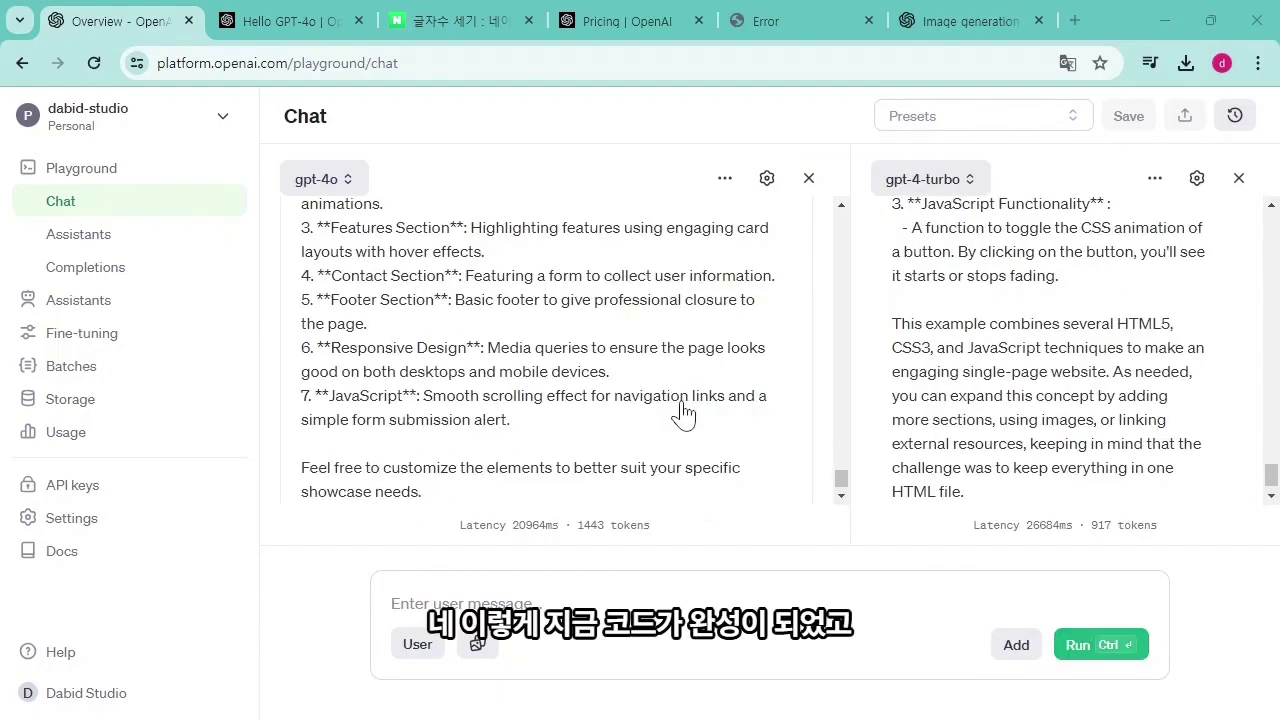
Look through both models' landing page replies and find where the HTML code begins in the gpt-4o reply
scroll(684, 414, "up", 5)
scroll(680, 414, "down", 5)
scroll(1035, 443, "up", 10)
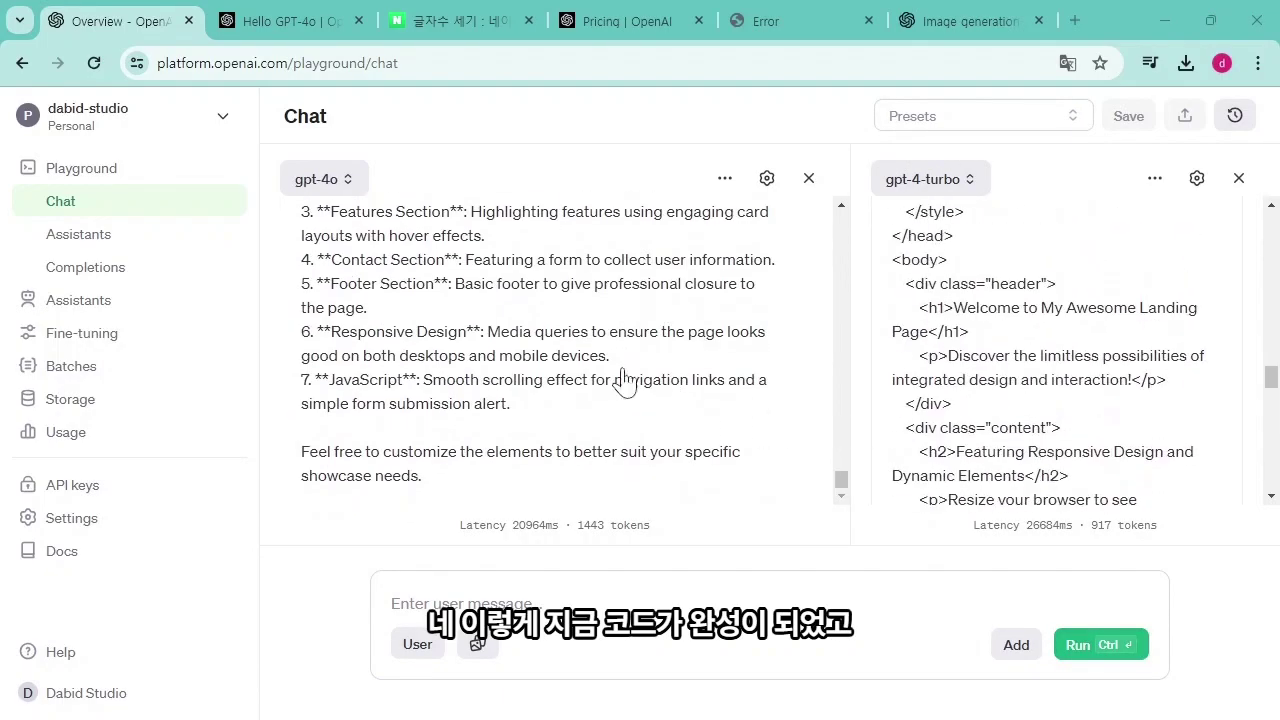
scroll(430, 370, "up", 5)
scroll(478, 388, "down", 3)
scroll(478, 388, "up", 15)
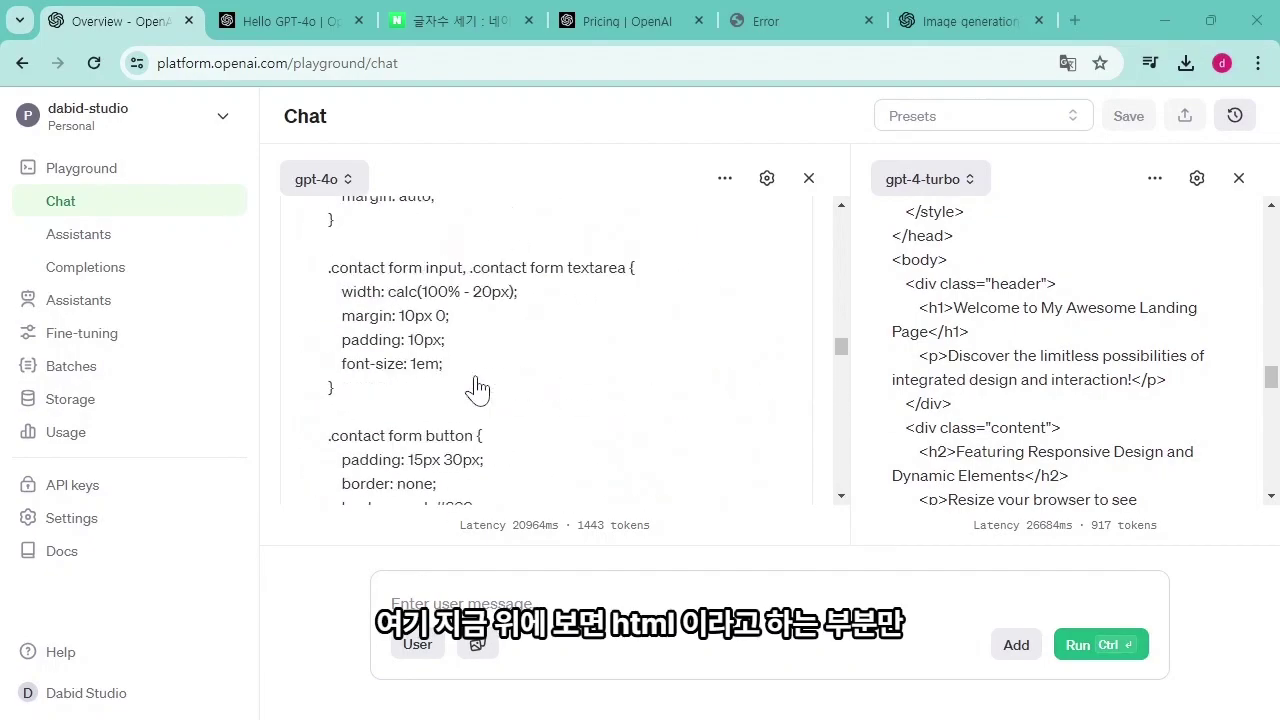
scroll(478, 388, "up", 5)
scroll(478, 388, "down", 5)
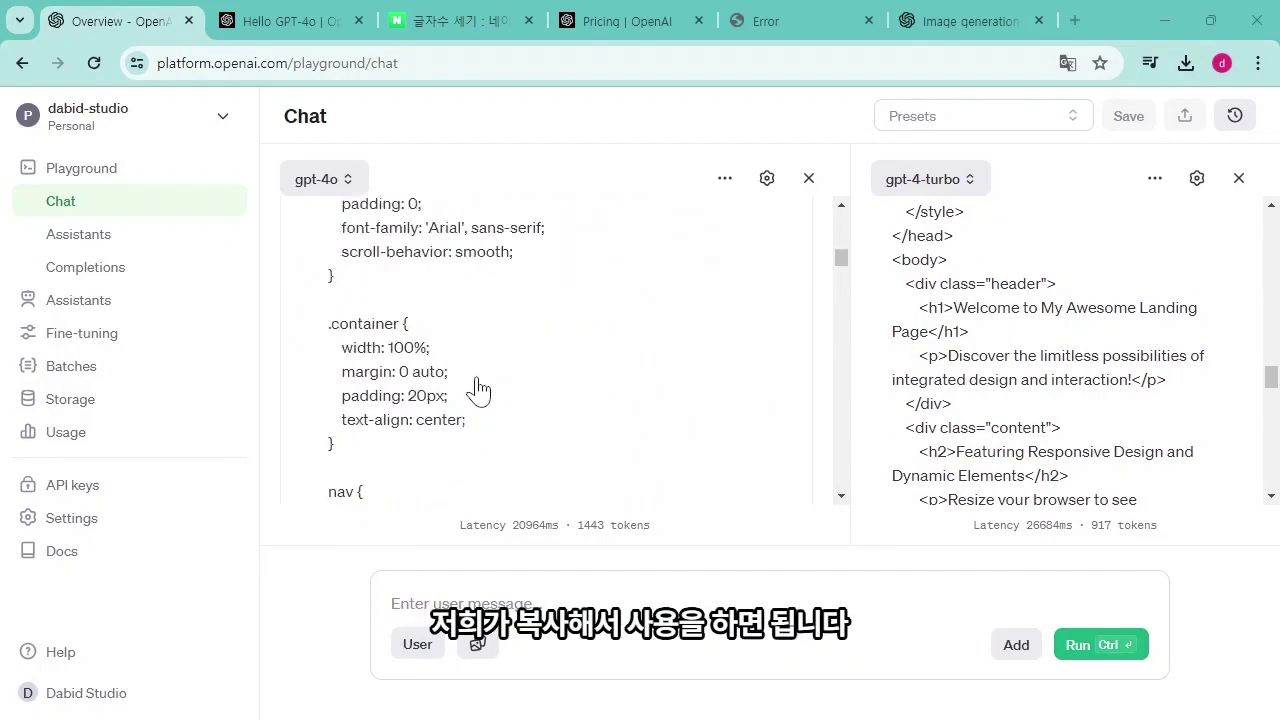
scroll(478, 388, "up", 5)
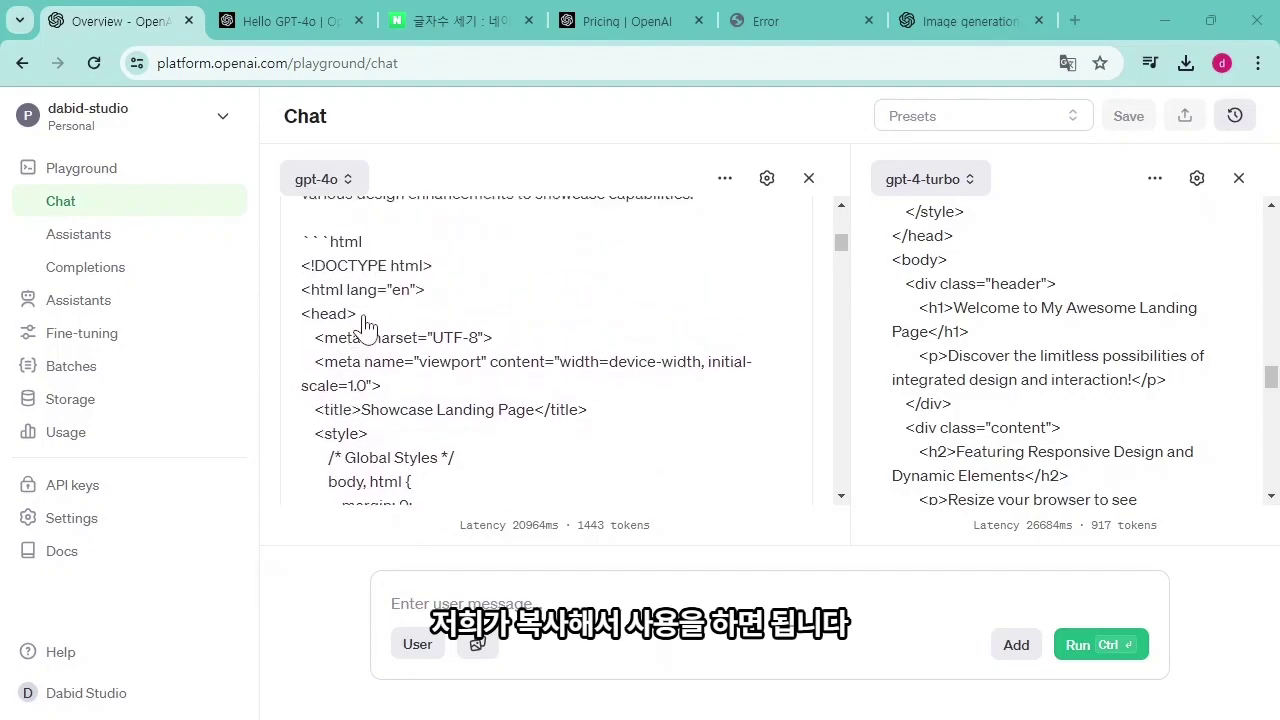
scroll(415, 352, "down", 2)
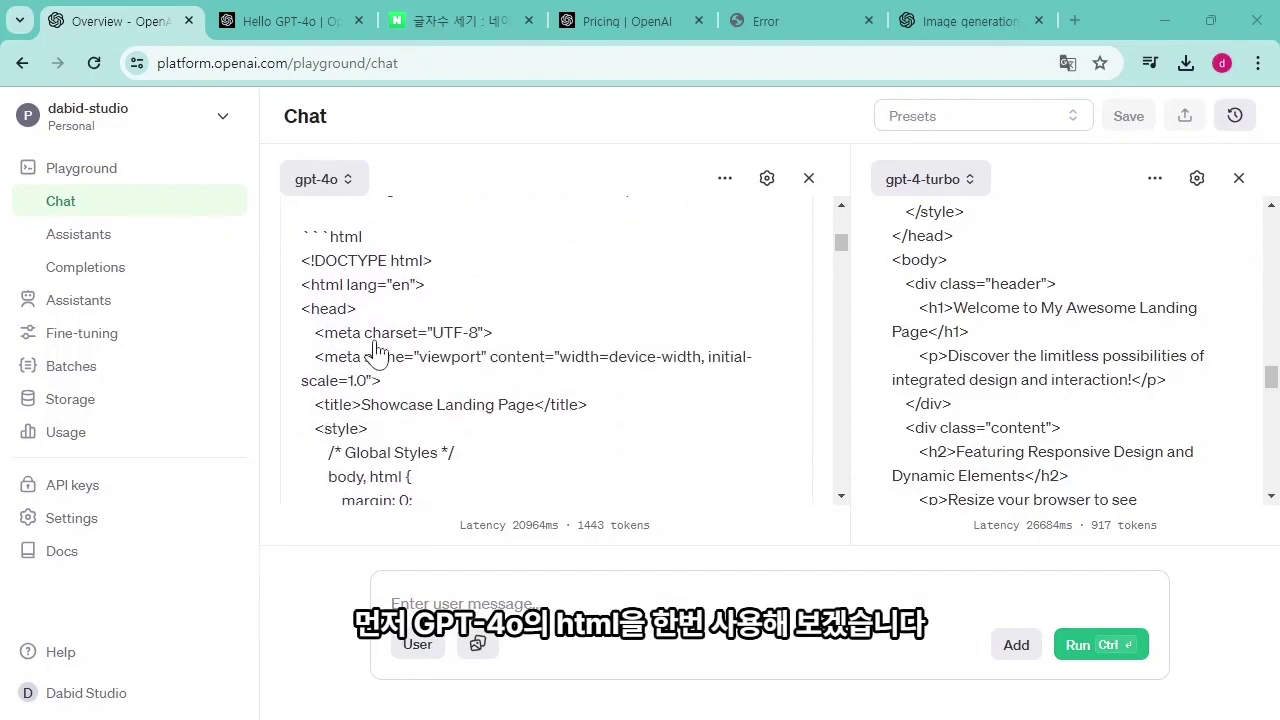
Copy the complete HTML code from the gpt-4o reply, beginning at the DOCTYPE line
scroll(303, 347, "up", 1)
left_click_drag(303, 347, 466, 314)
scroll(497, 415, "down", 4)
scroll(497, 415, "down", 10)
scroll(490, 400, "up", 1)
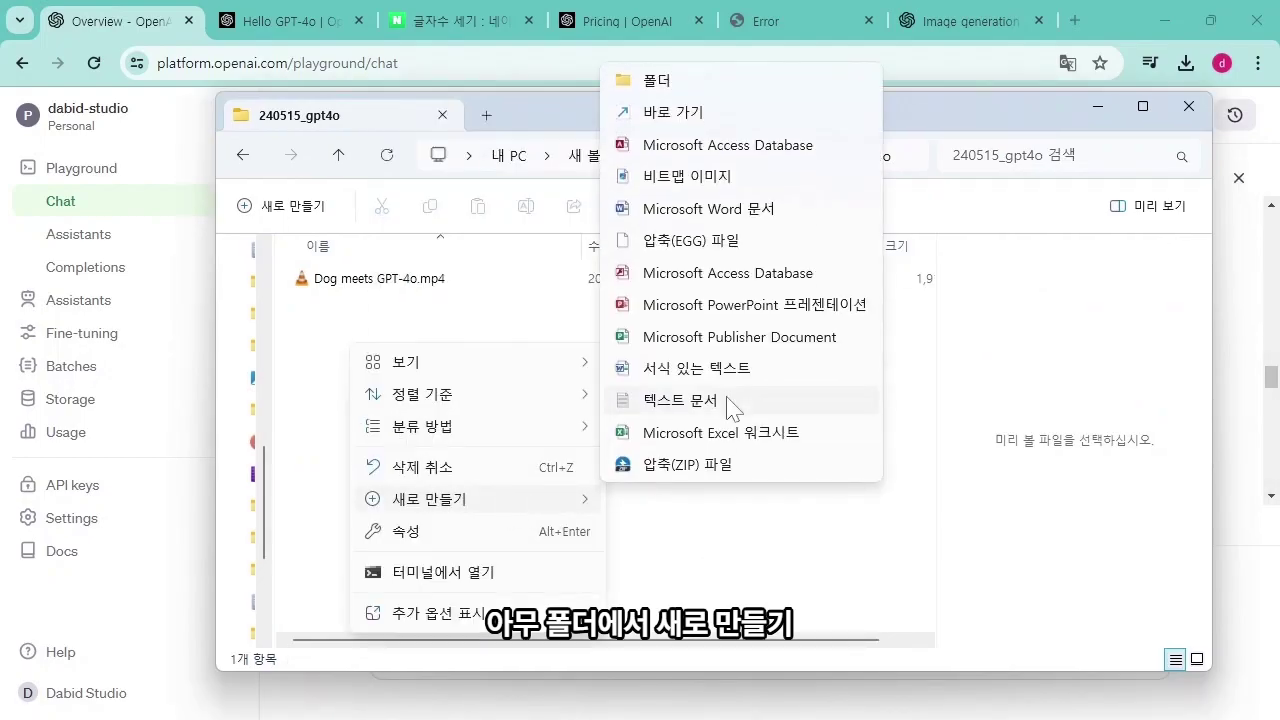
Create a new text document named gpt4o.txt in the 240515_gpt4o folder
left_click(733, 402)
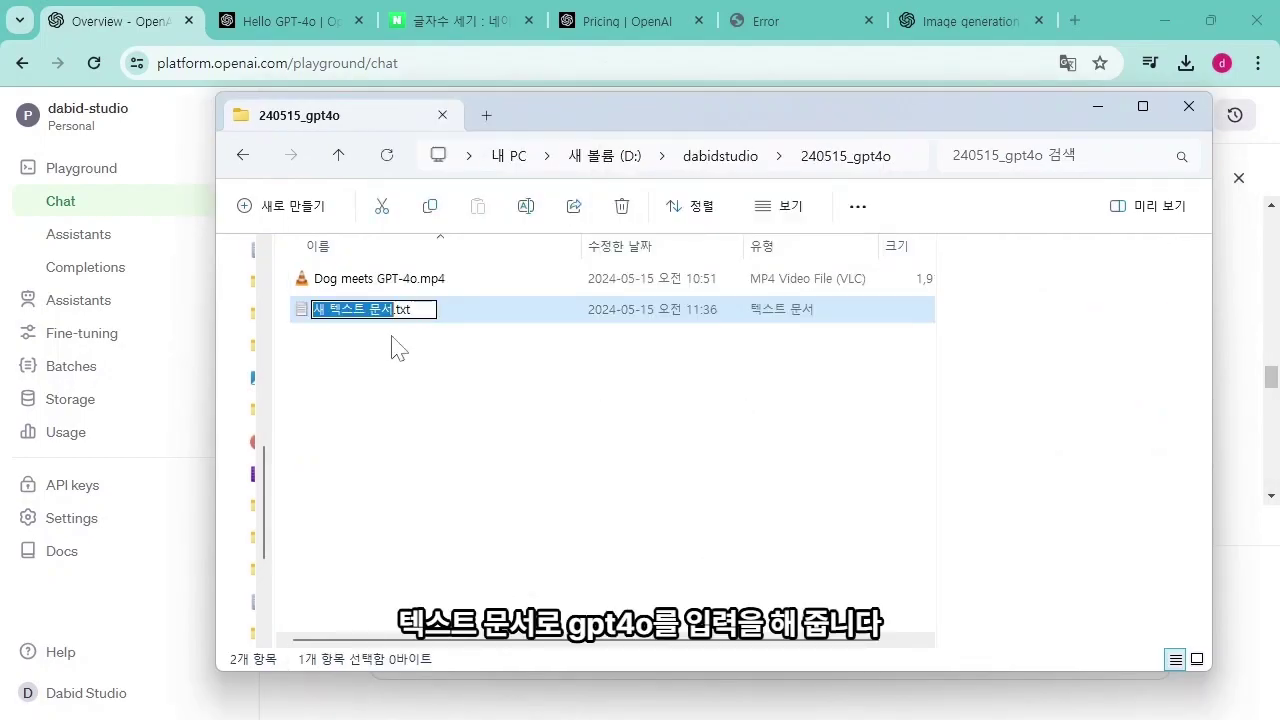
type("gpt4o")
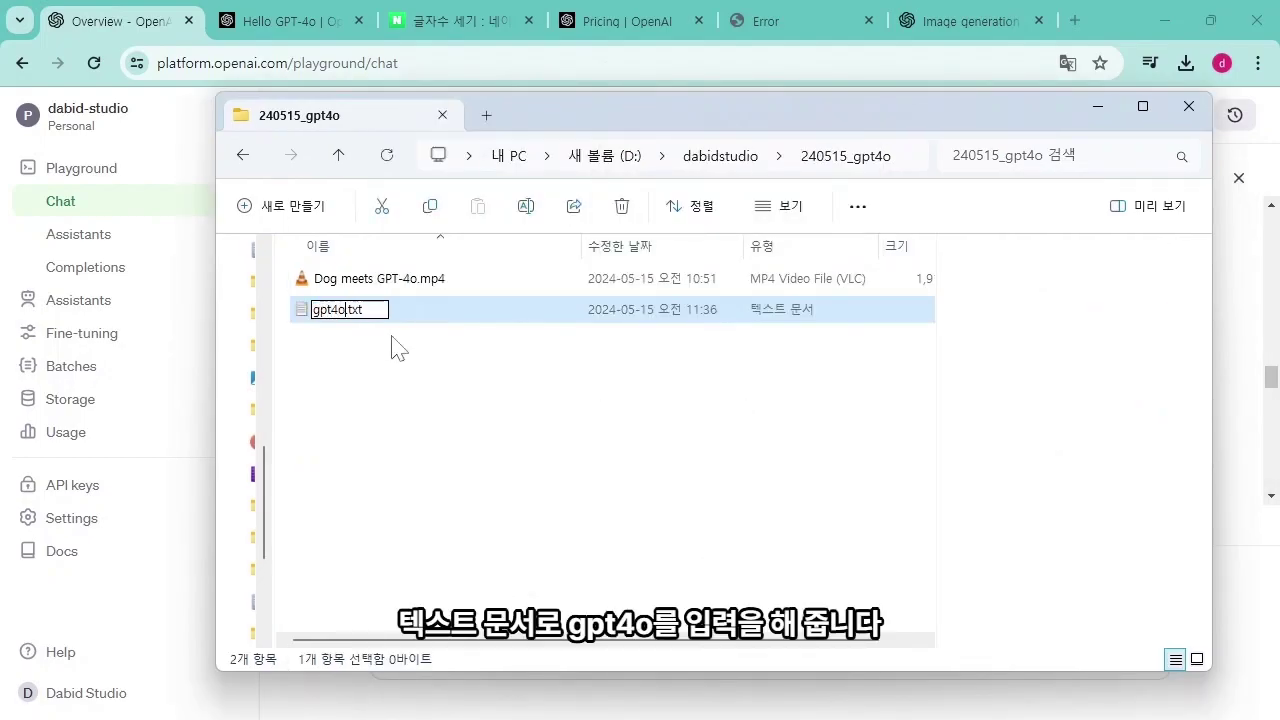
key("Return")
Paste the copied landing page code into gpt4o.txt, save the file and close it
key("Return")
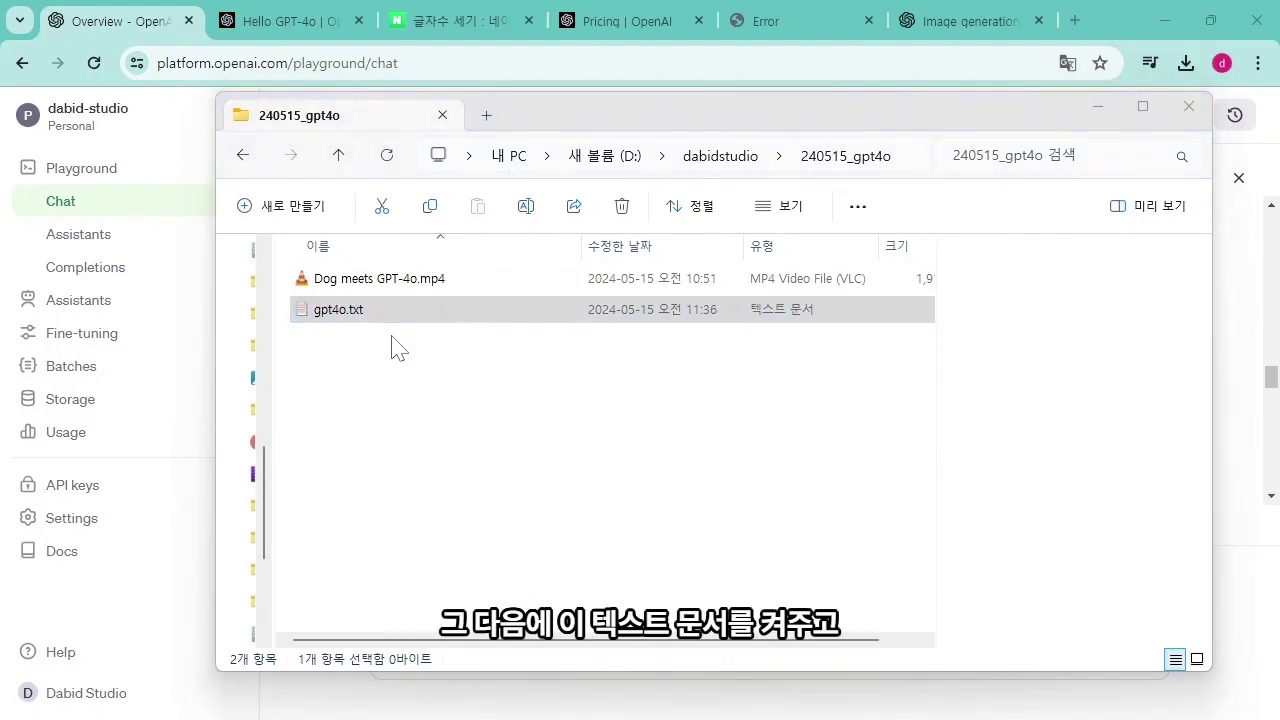
left_click_drag(764, 203, 817, 81)
key("ctrl+v")
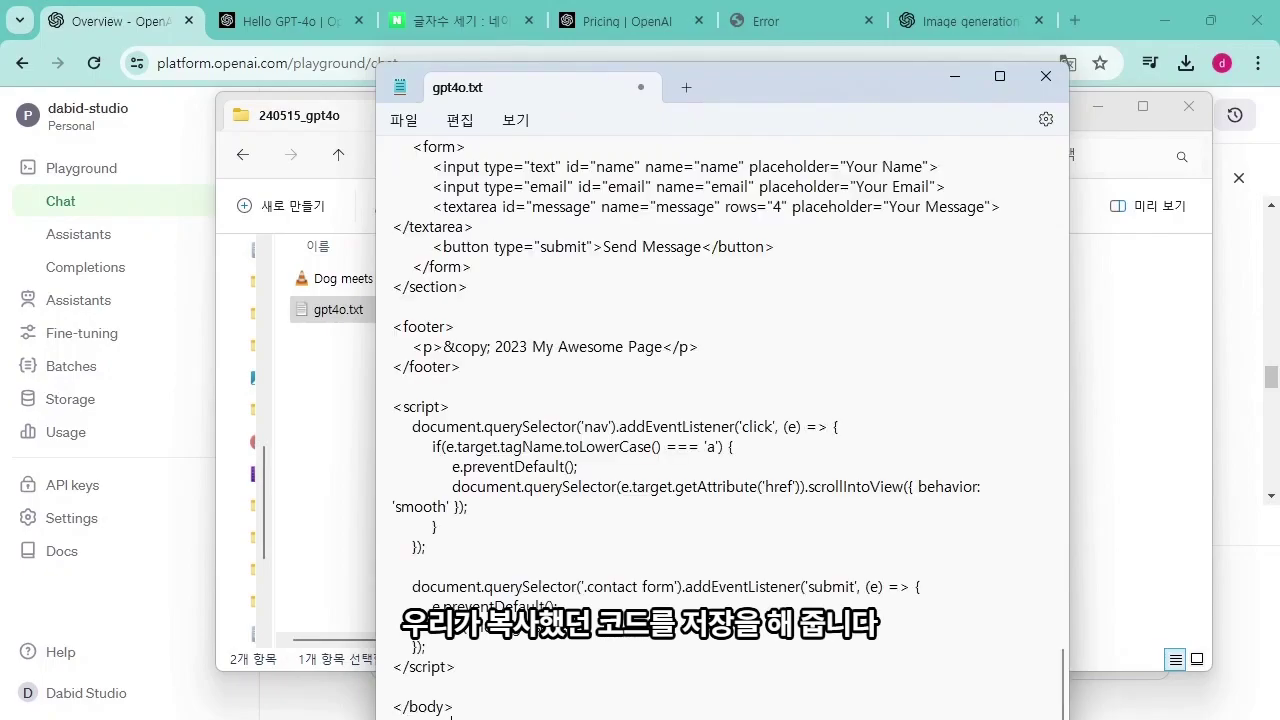
key("ctrl+s")
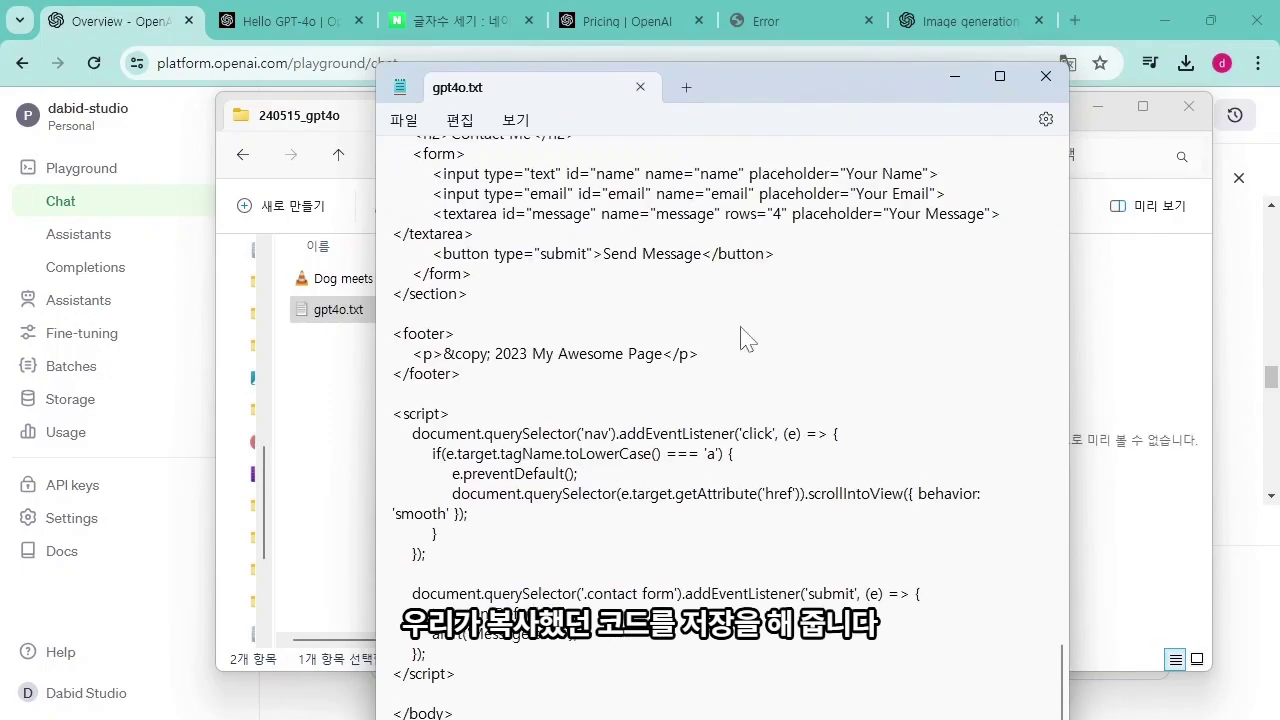
left_click(1045, 76)
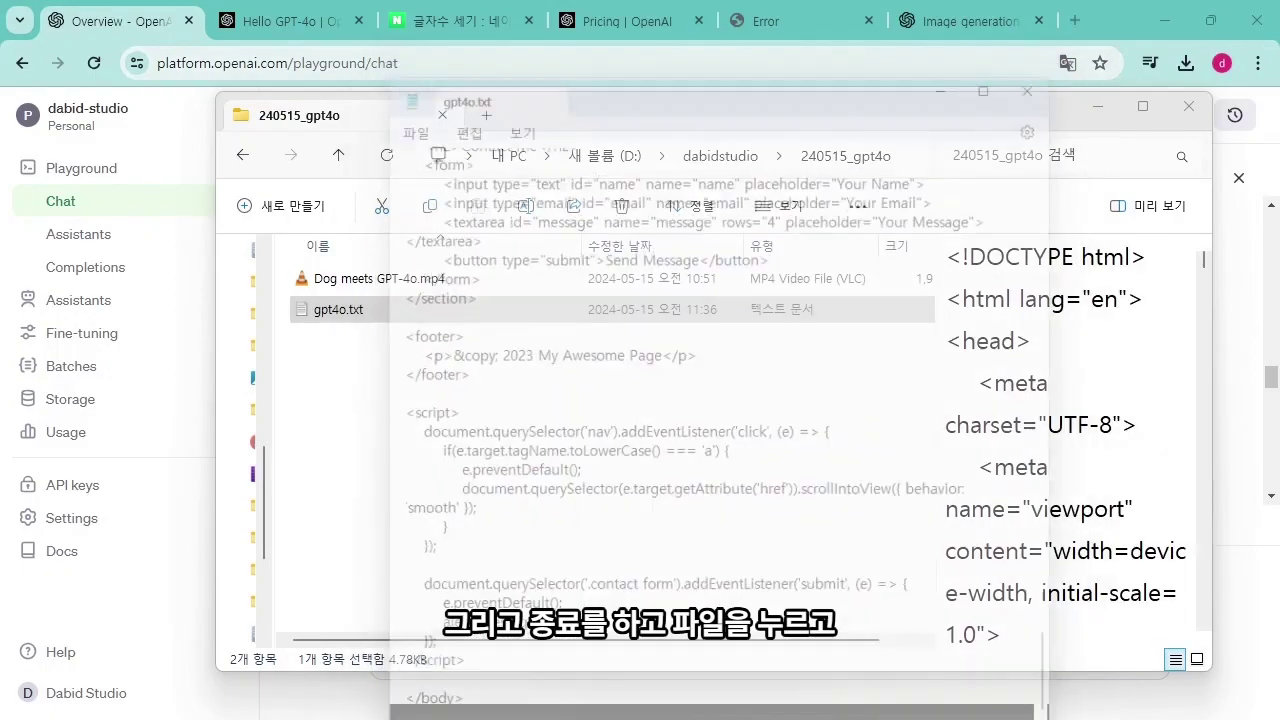
Rename gpt4o.txt to gpt4o.html, open it in the browser and dismiss the translation prompt
left_click(385, 312)
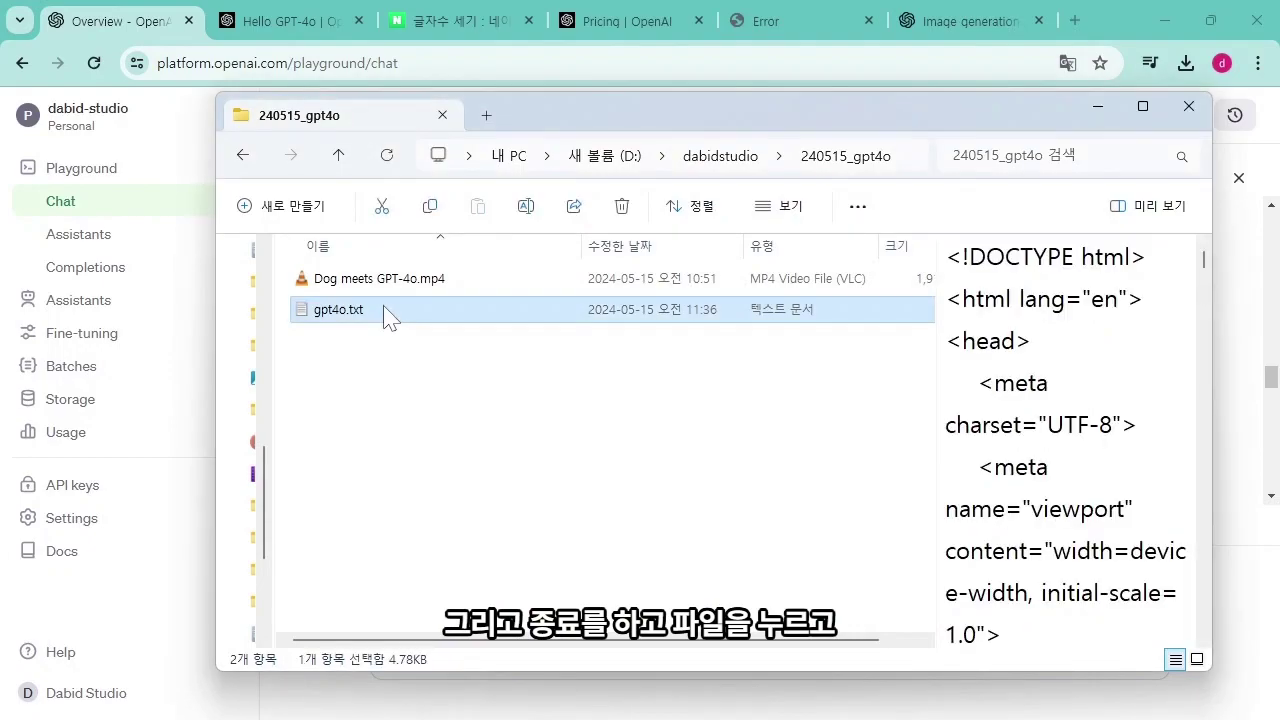
key("F2")
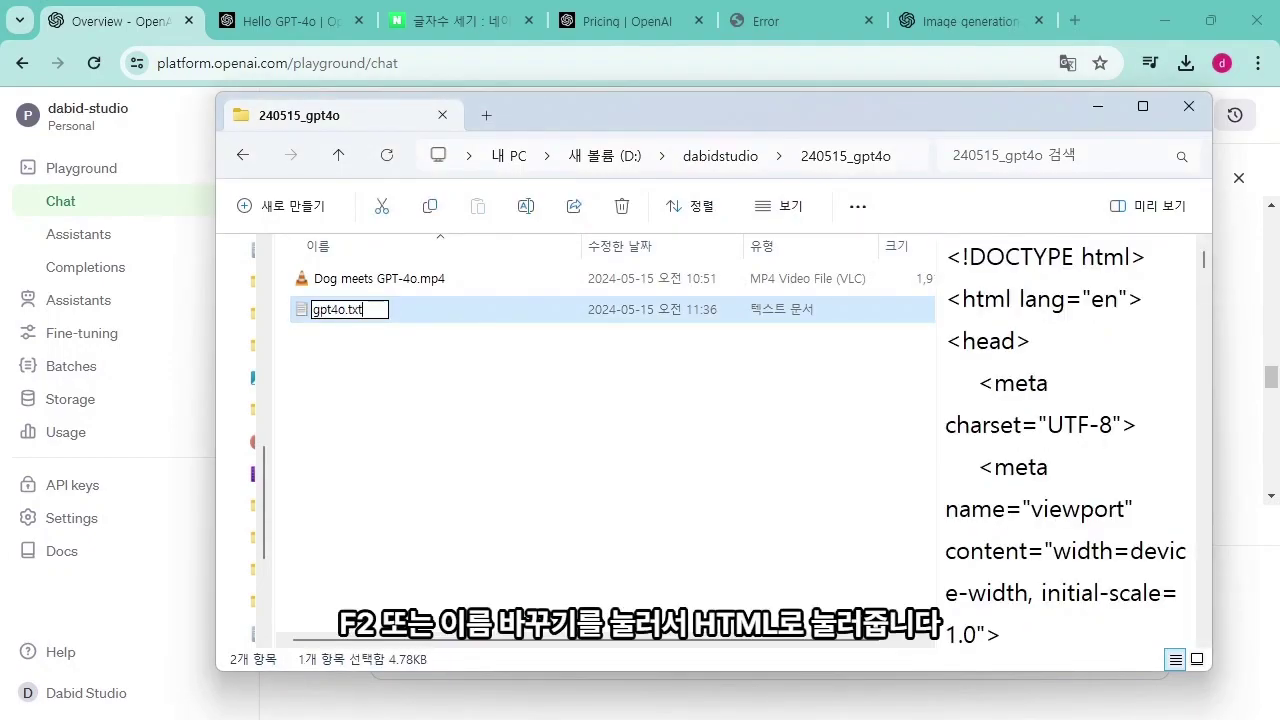
key("BackSpace")
key("BackSpace")
key("BackSpace")
type("html")
key("Return")
key("Return")
double_click(366, 314)
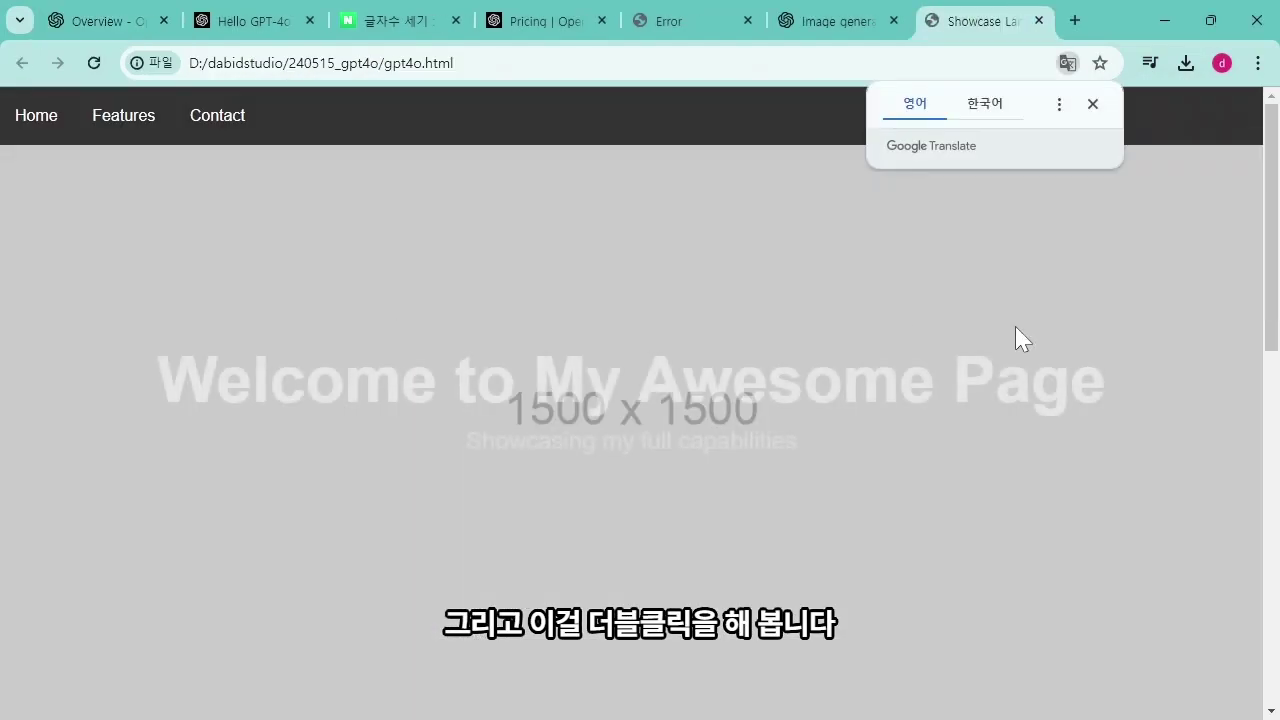
left_click(1093, 104)
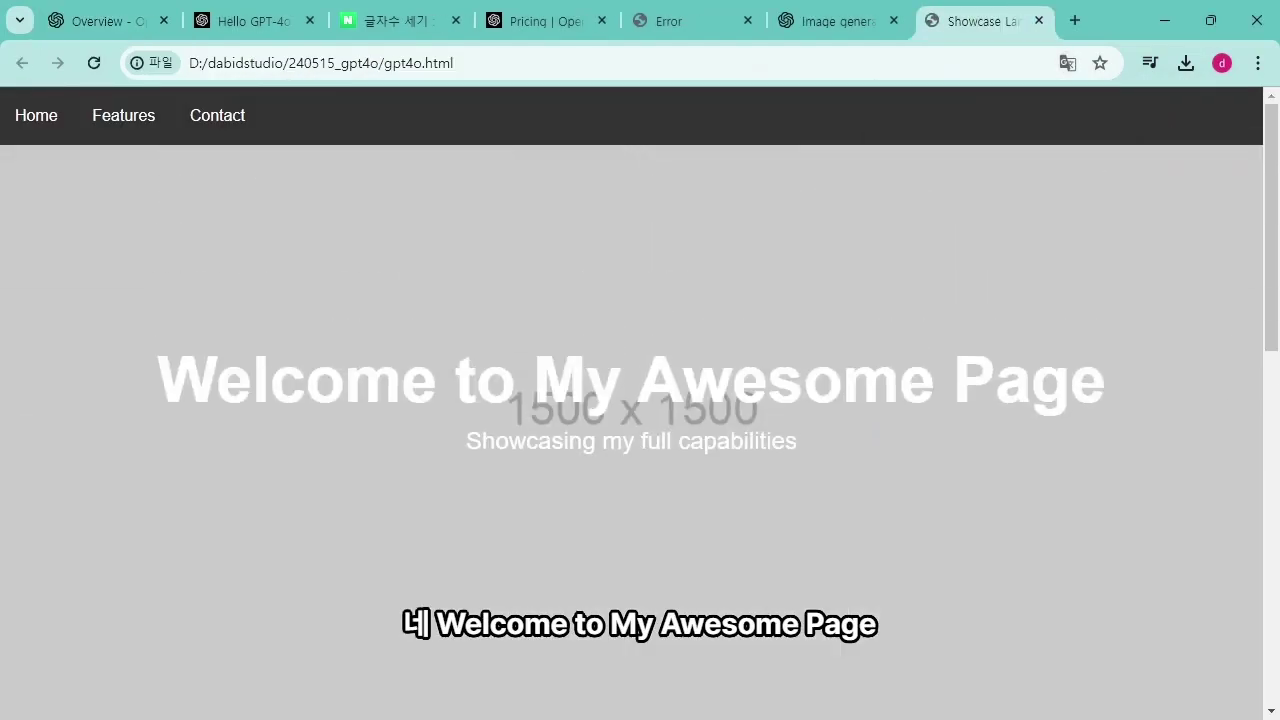
Examine GPT-4o's landing page from the welcome heading to the contact form, including the hover effect on the feature cards
left_click_drag(216, 380, 1134, 373)
left_click(1134, 373)
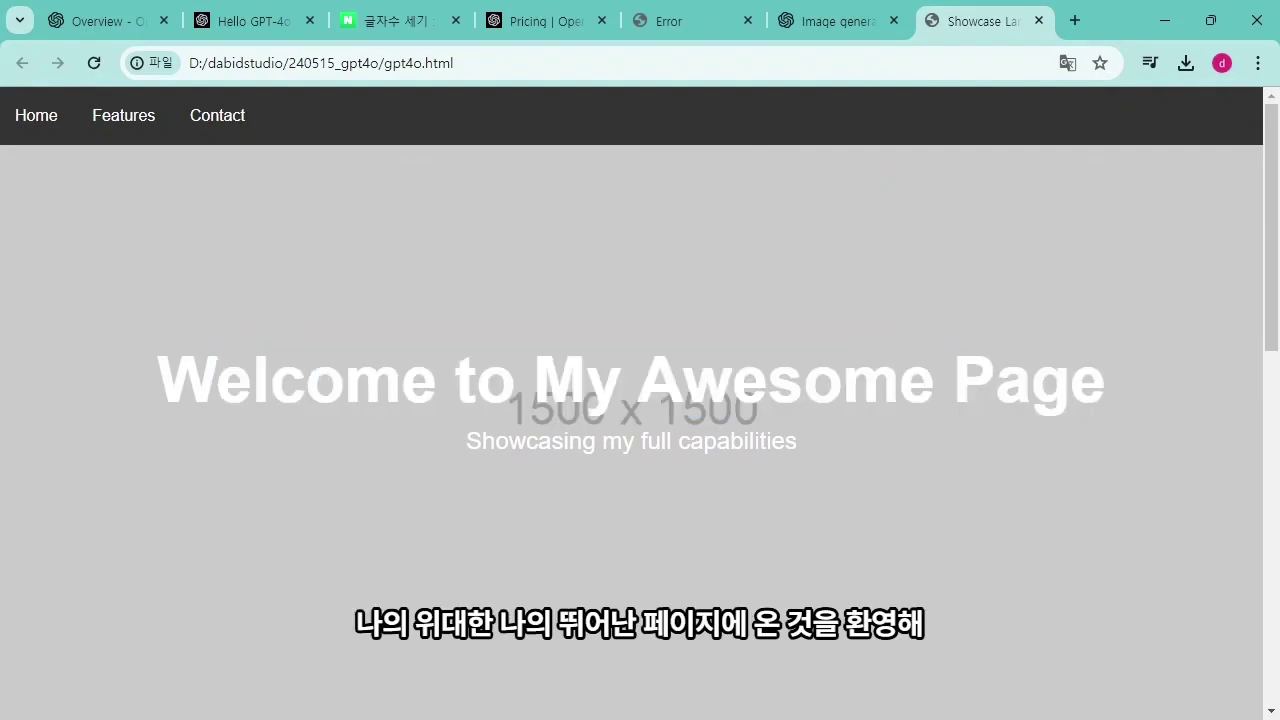
left_click_drag(437, 382, 953, 384)
left_click(880, 510)
scroll(557, 471, "down", 9)
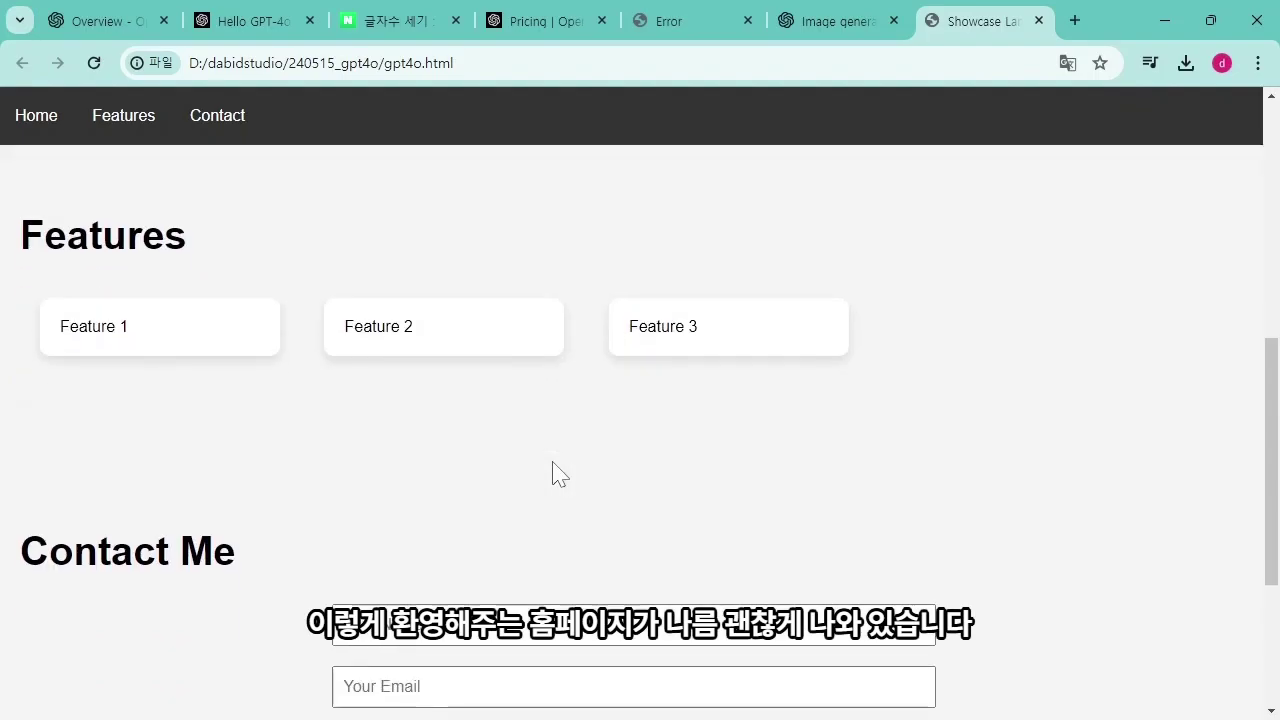
scroll(826, 434, "up", 7)
scroll(826, 434, "up", 2)
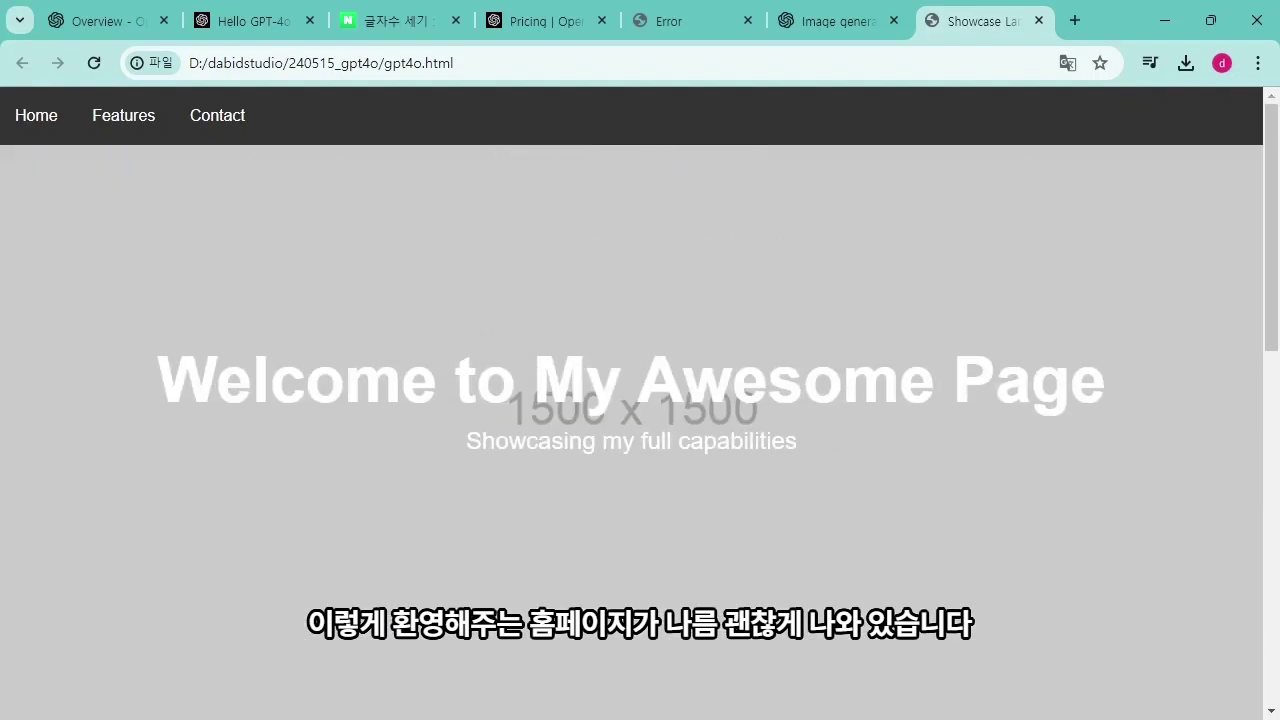
scroll(640, 430, "down", 9)
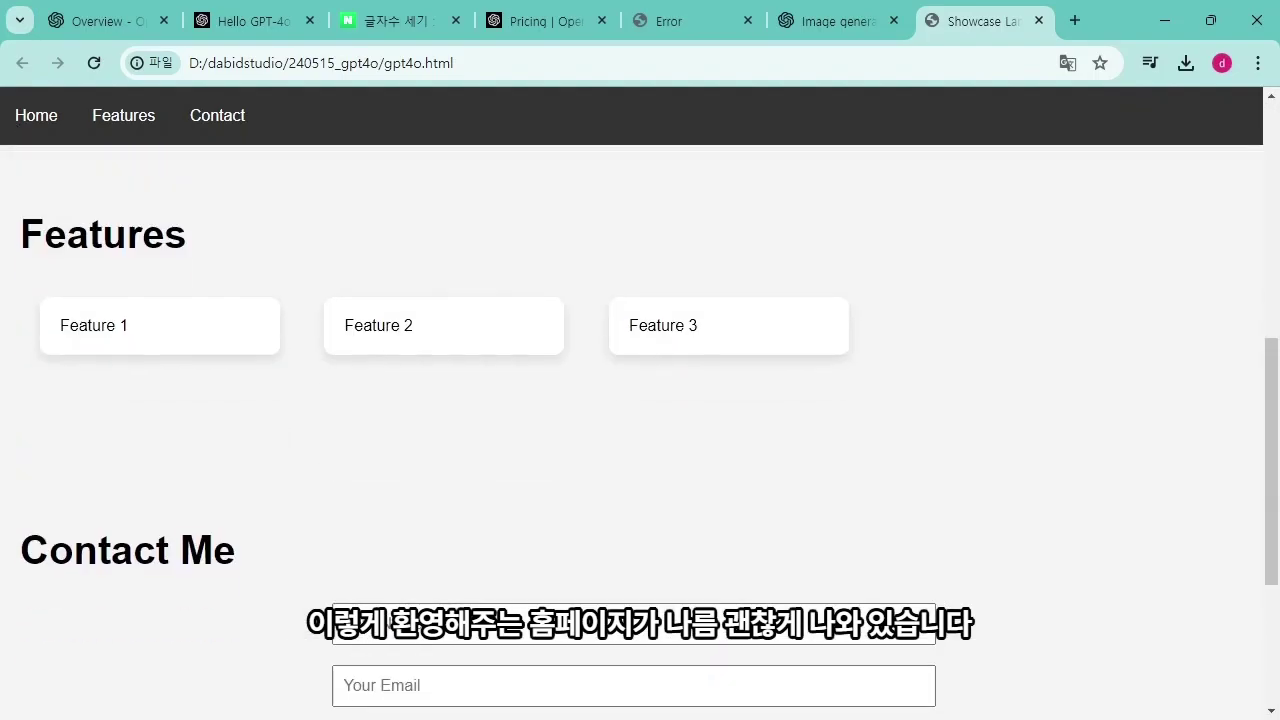
scroll(640, 430, "up", 7)
scroll(640, 430, "down", 7)
scroll(749, 551, "up", 5)
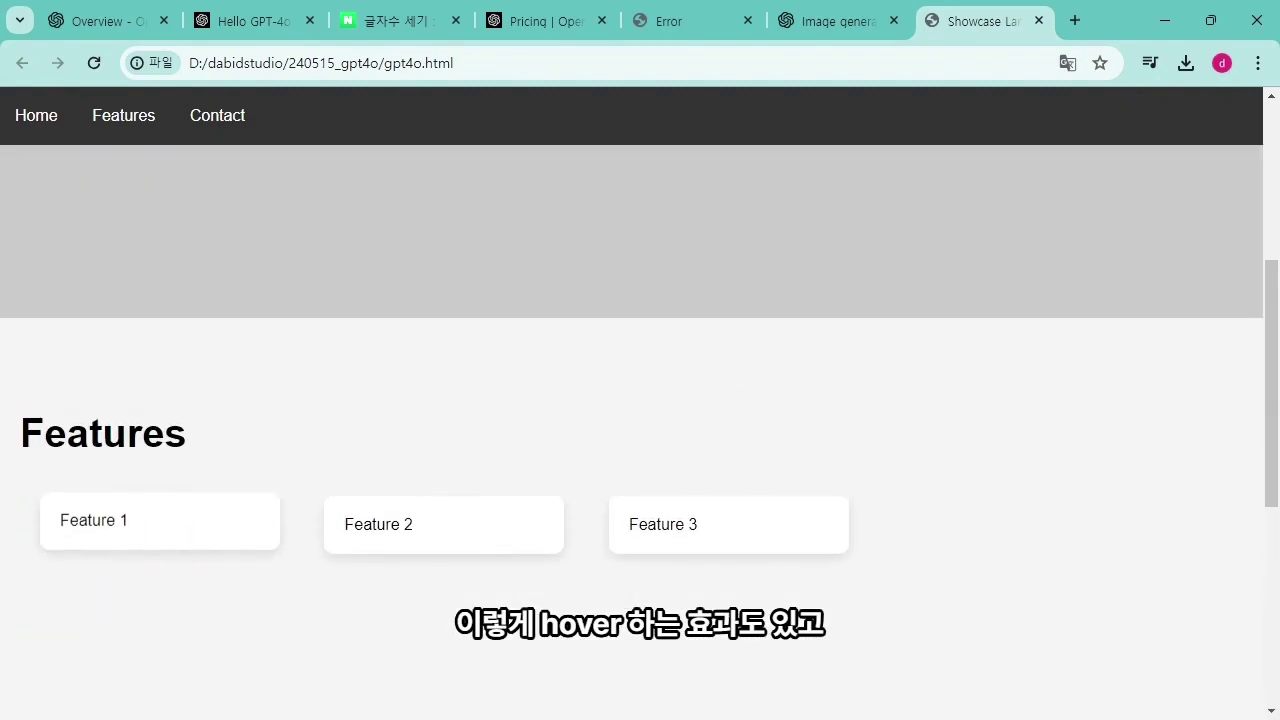
scroll(585, 545, "down", 5)
scroll(620, 351, "up", 1)
scroll(620, 351, "down", 1)
scroll(746, 456, "up", 15)
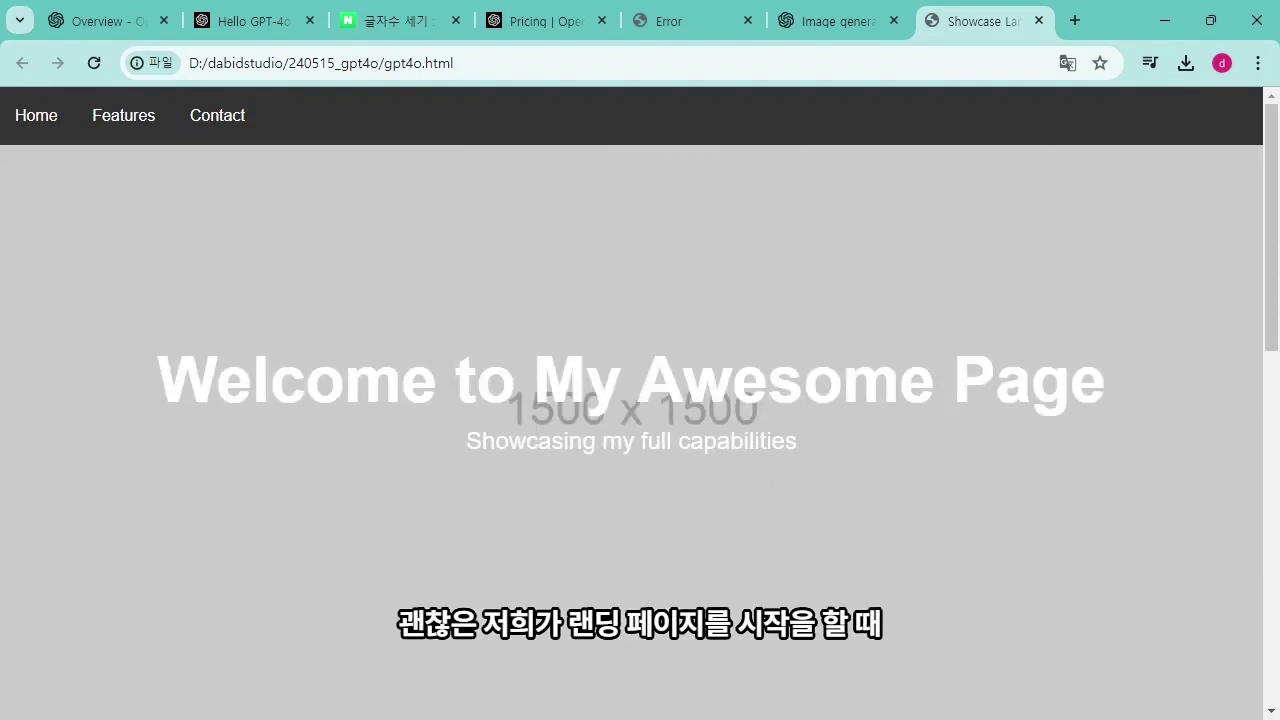
Review the rest of the gpt4o.html landing page down to its contact form
scroll(640, 430, "down", 15)
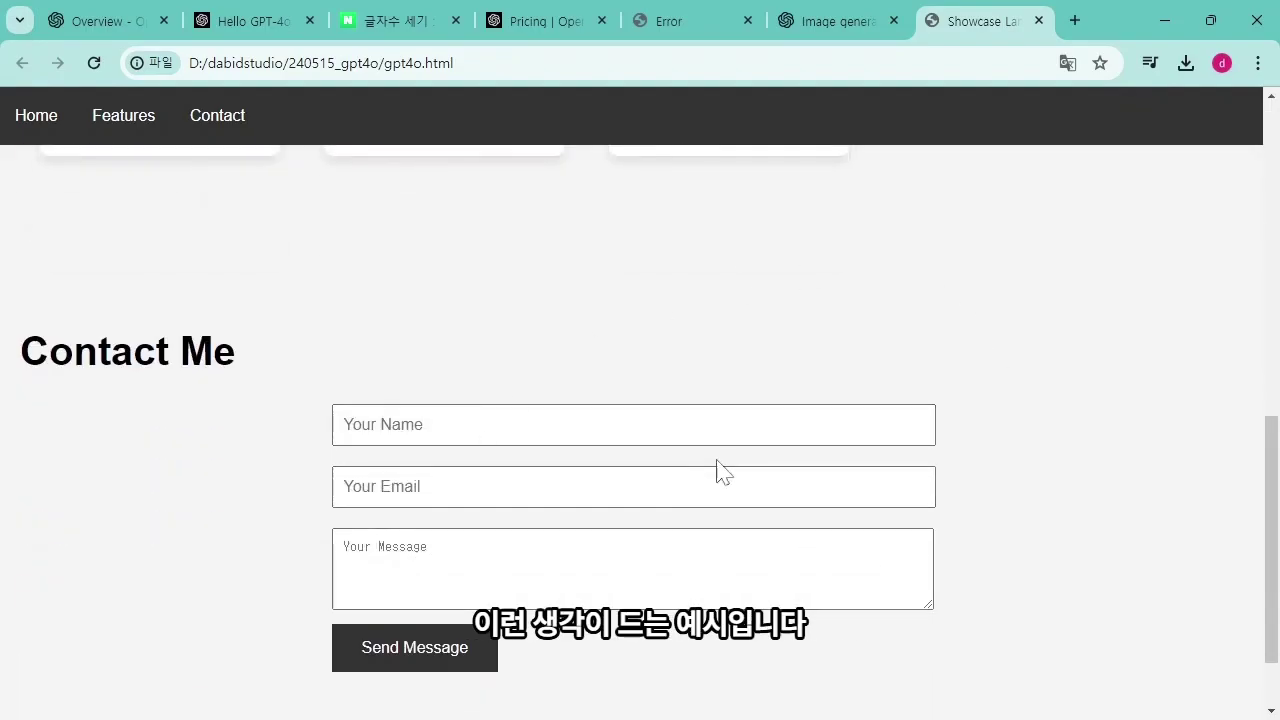
scroll(717, 471, "up", 3)
Copy the complete HTML document from gpt-4-turbo's reply in the Playground, starting at the <!DOCTYPE html> line
scroll(738, 475, "up", 5)
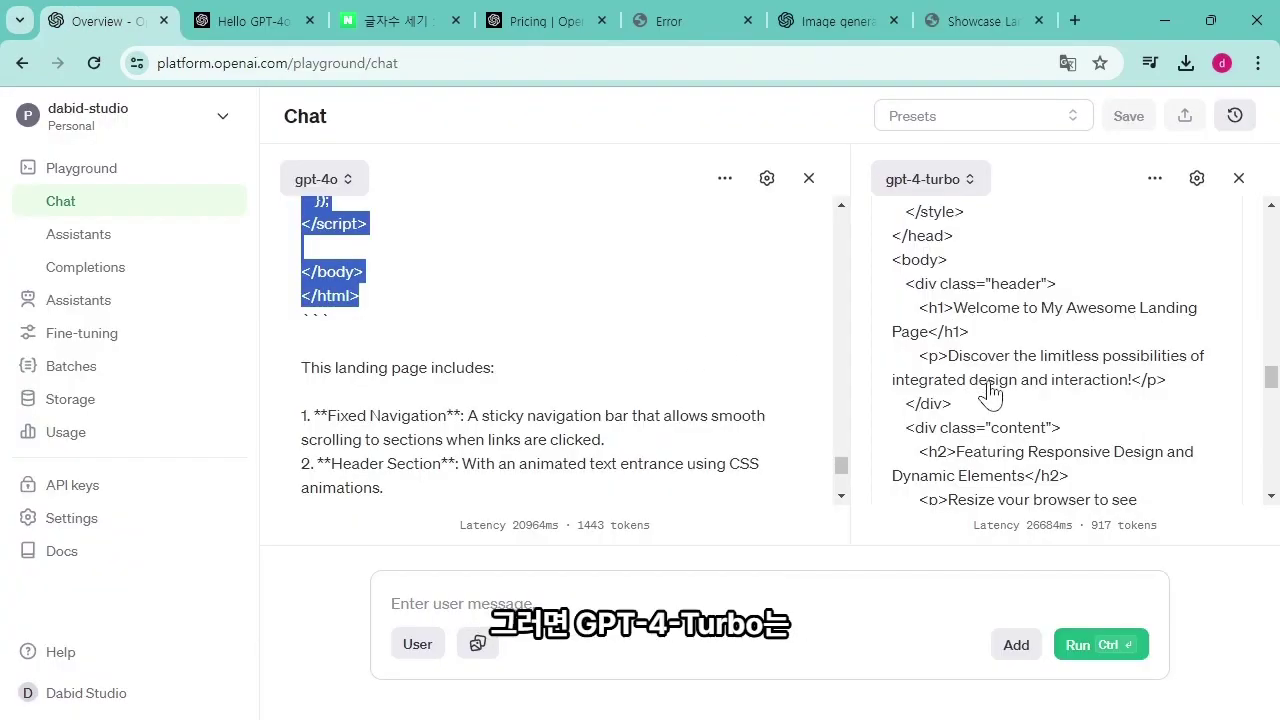
scroll(1020, 395, "up", 10)
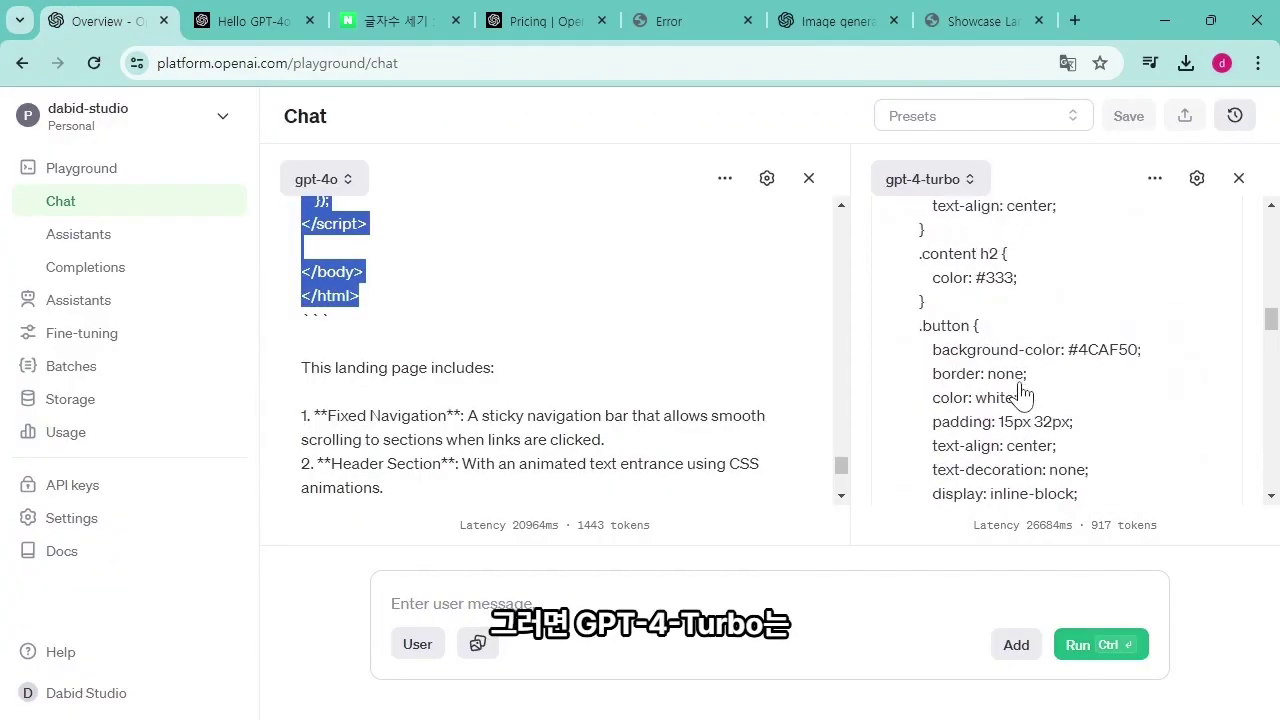
scroll(1020, 395, "up", 1)
scroll(960, 380, "down", 5)
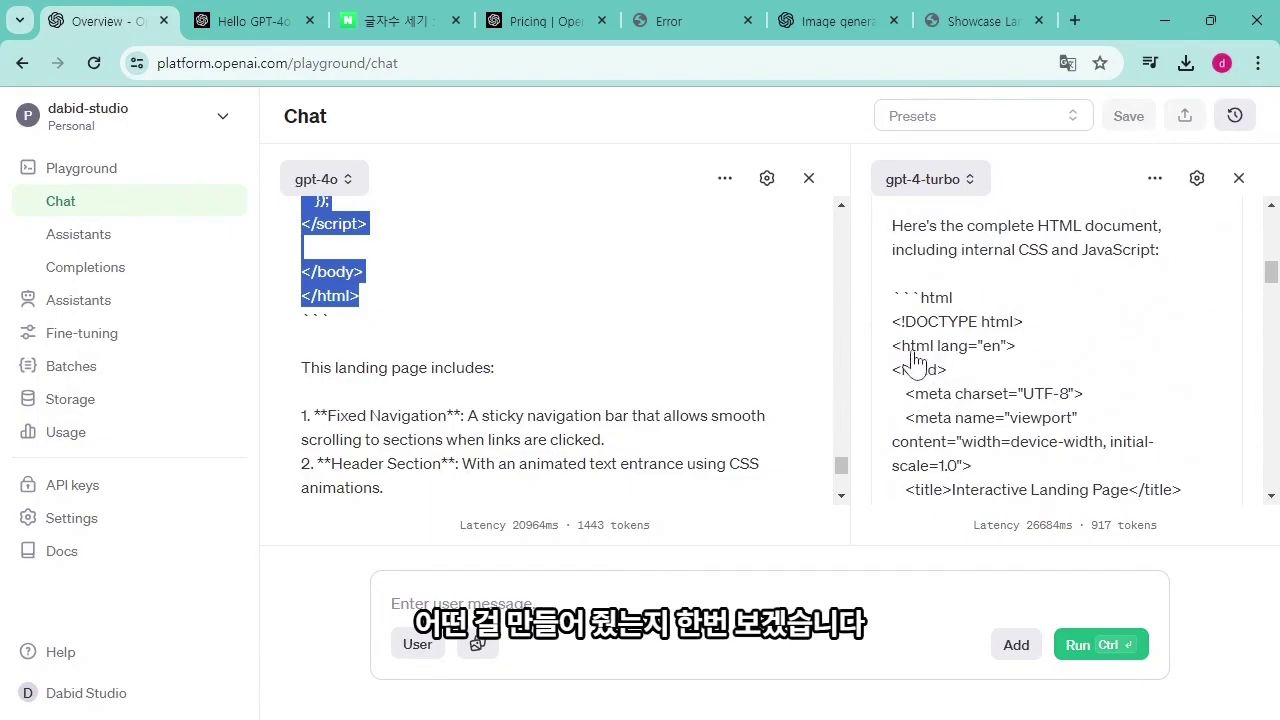
left_click_drag(893, 325, 1017, 392)
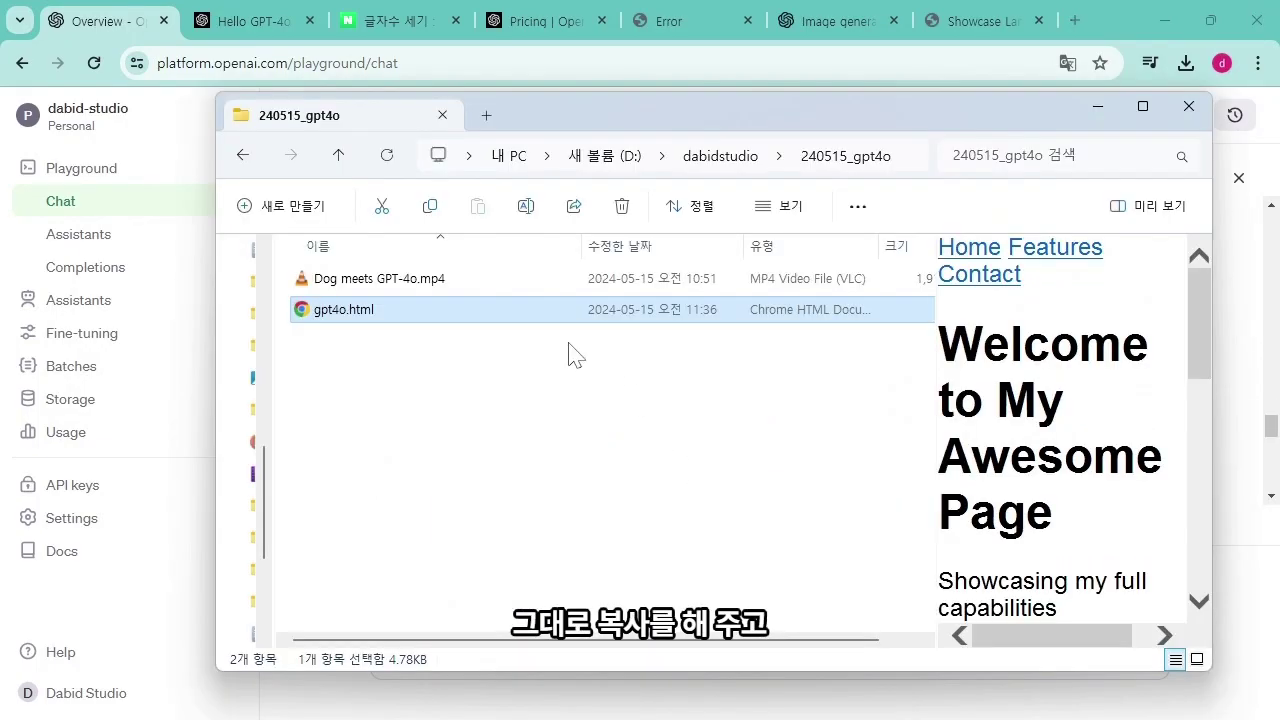
Create a text document with the copied gpt-4-turbo code in the 240515_gpt4o folder and name it gpt4.html, accepting the extension change
left_click(409, 406)
right_click(415, 435)
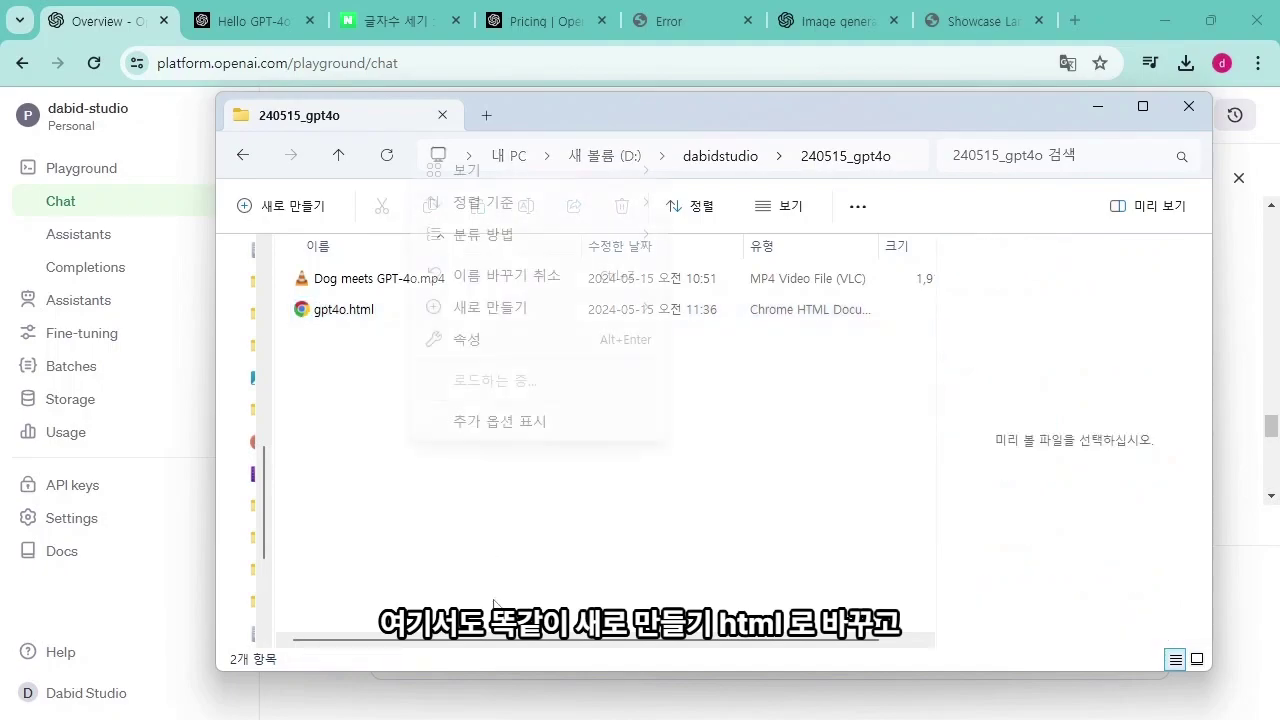
mouse_move(600, 305)
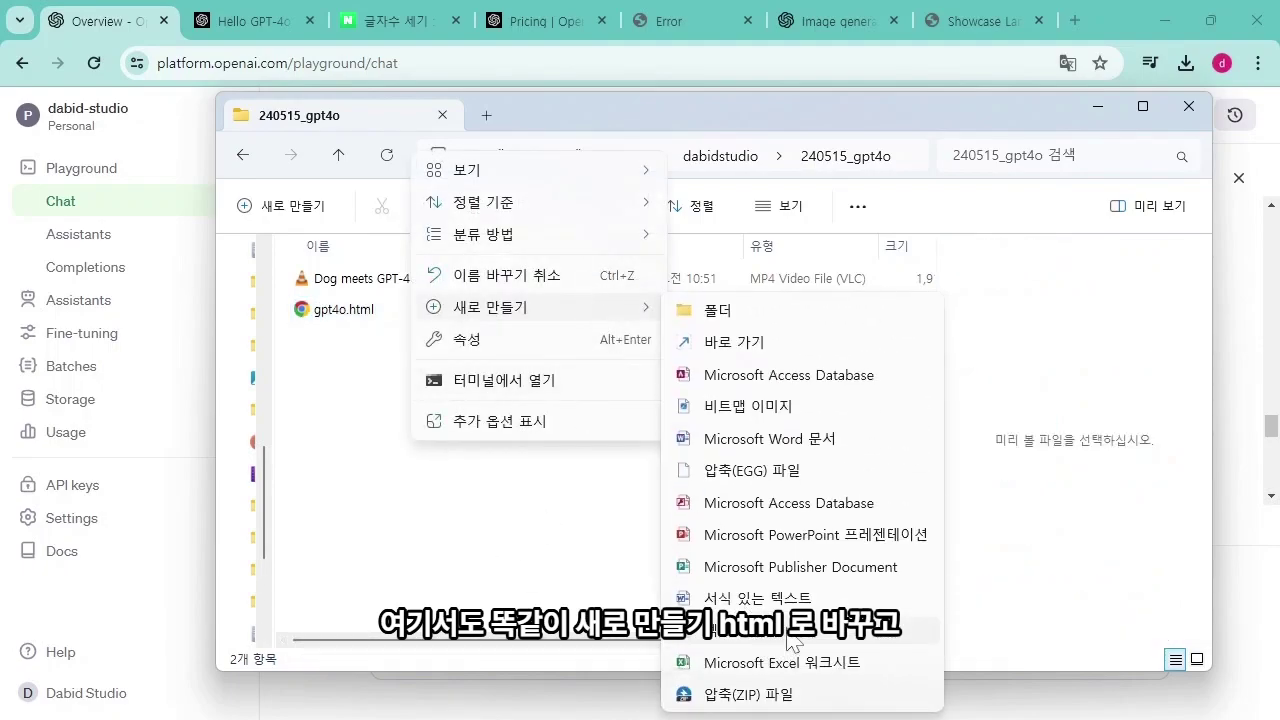
left_click(780, 688)
type("gpt4.html")
key("Return")
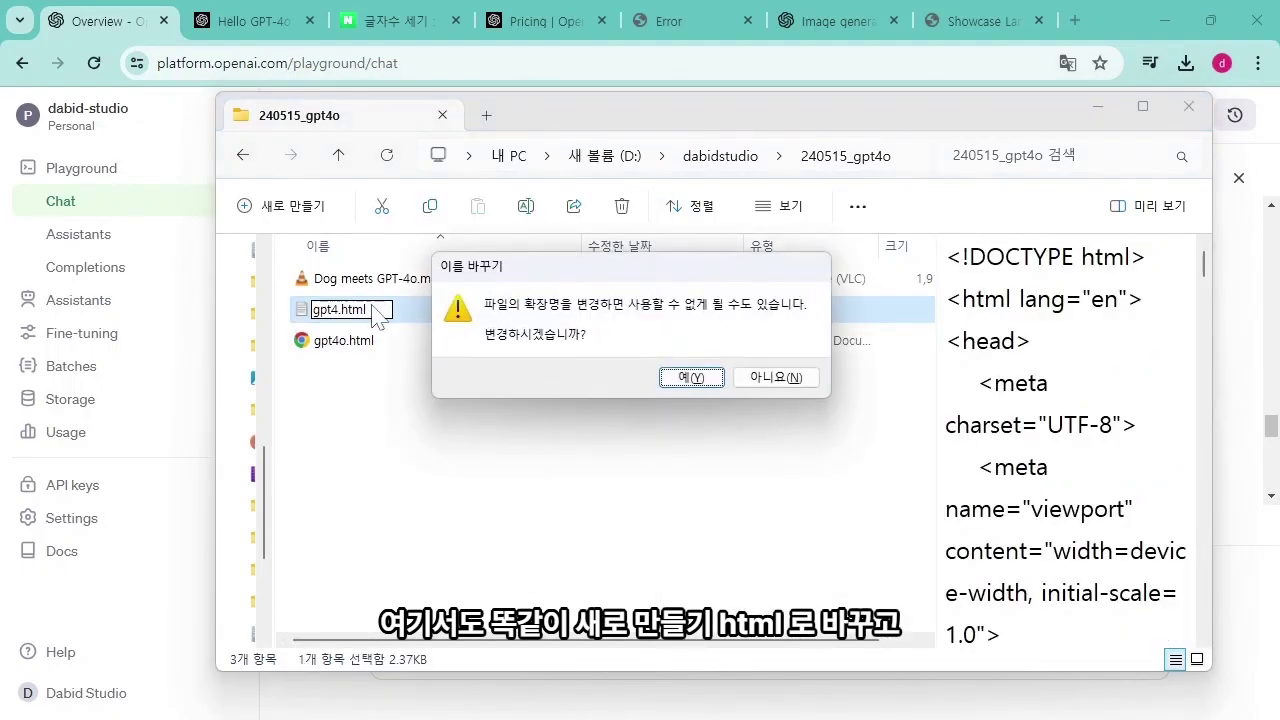
left_click(683, 378)
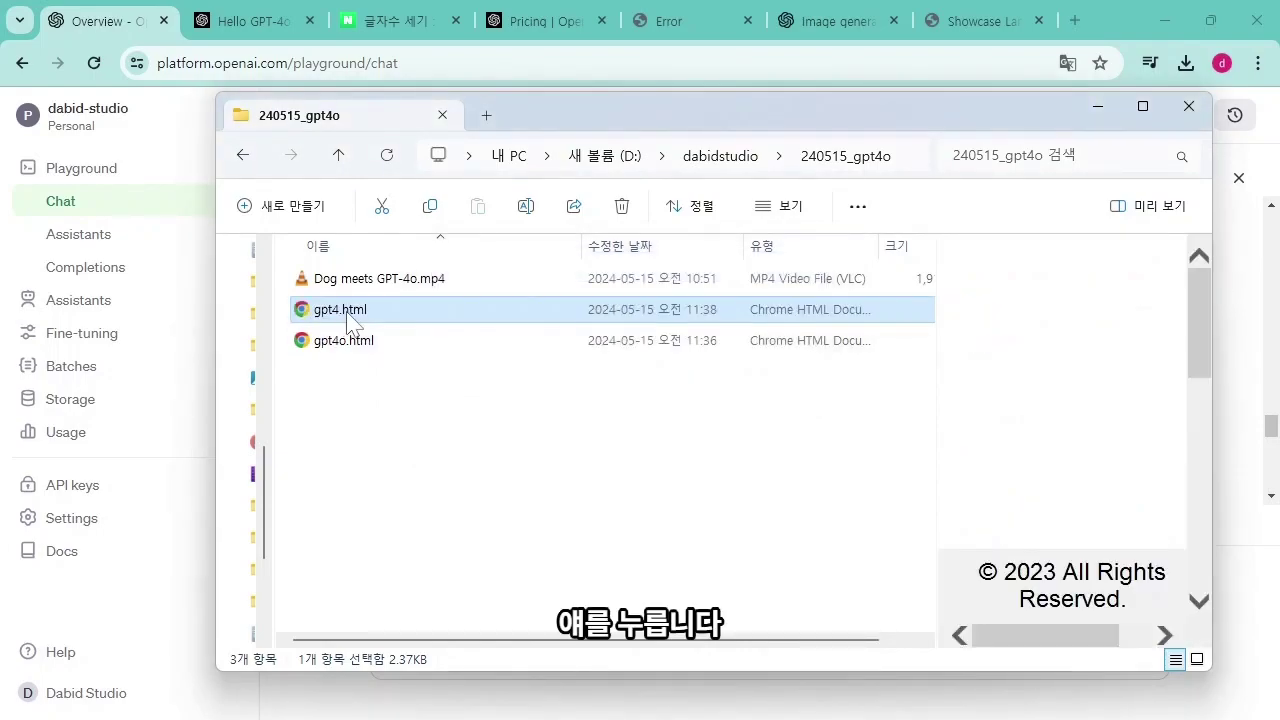
Open gpt4.html in the browser, try its Animate Me! button and compare the page with gpt4o.html down to the contact form
double_click(352, 322)
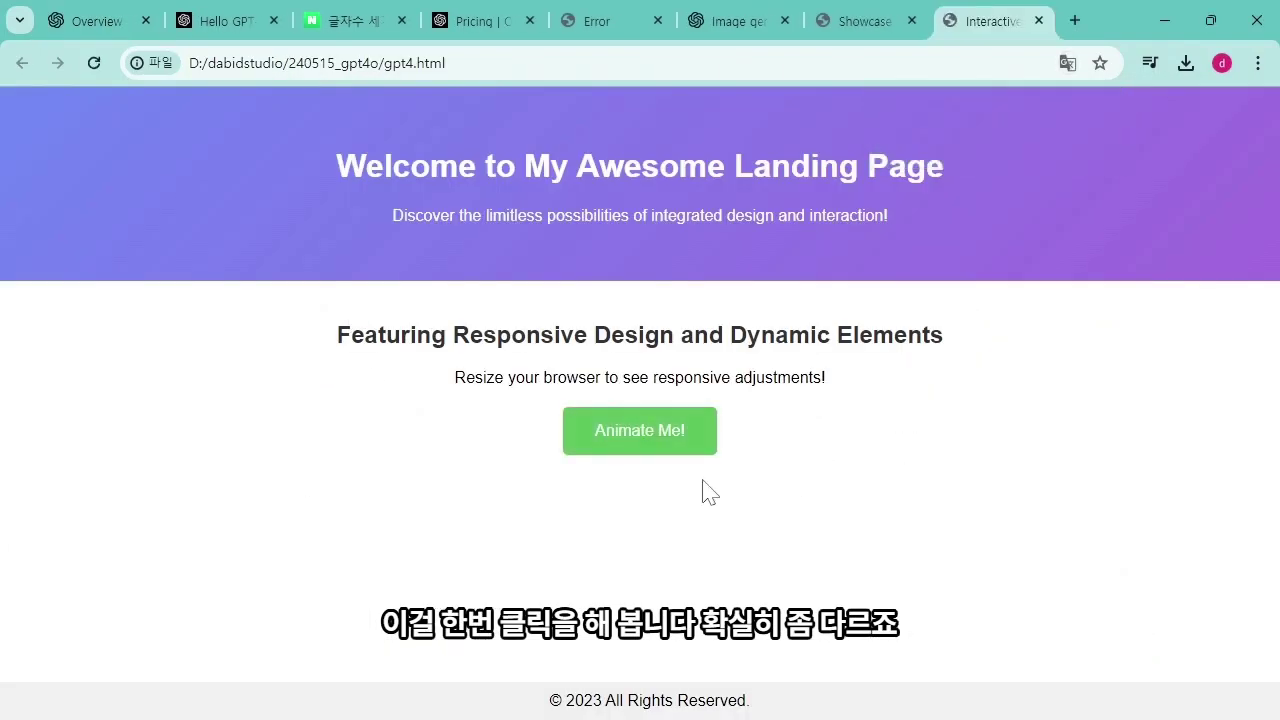
left_click(858, 36)
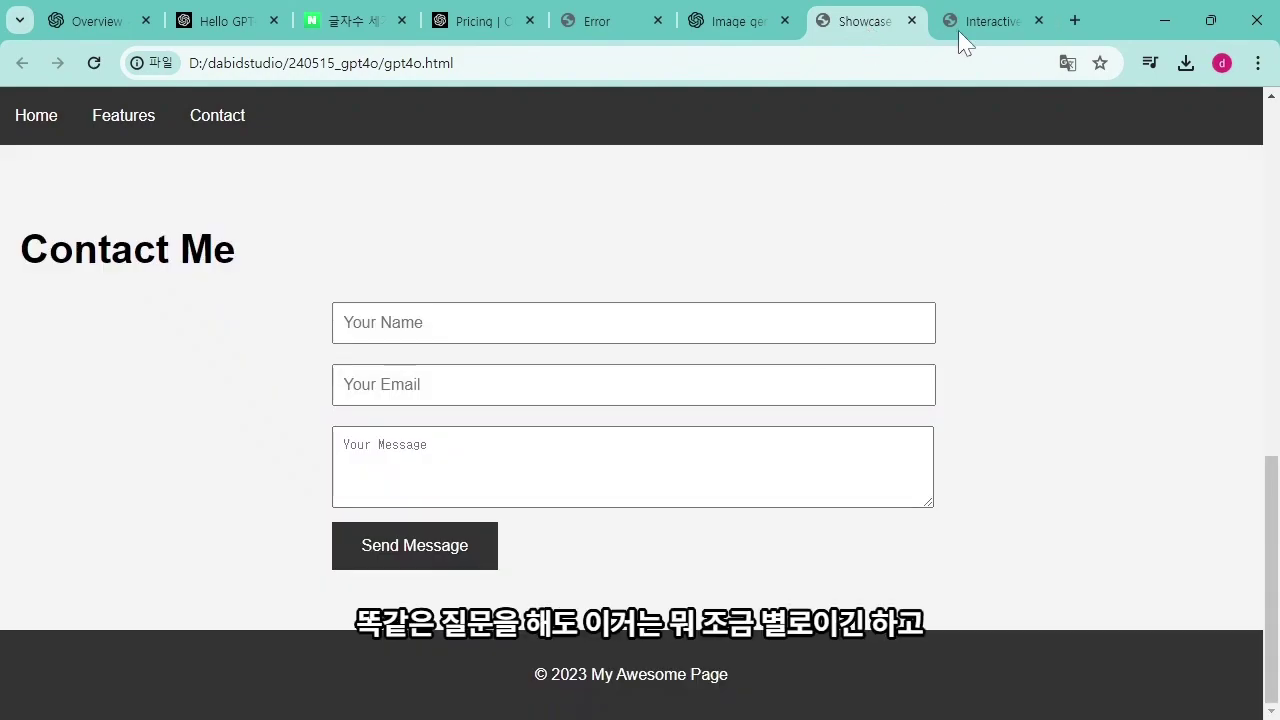
left_click(955, 35)
left_click_drag(328, 160, 1051, 580)
left_click(588, 416)
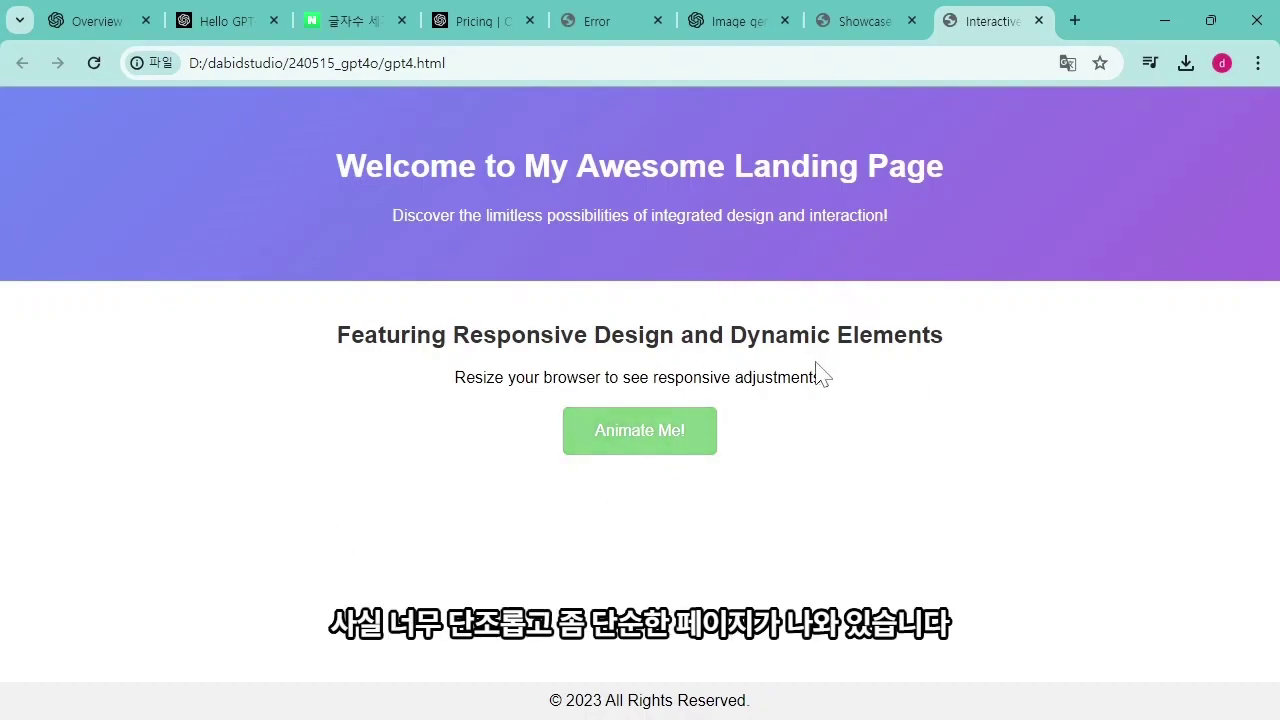
left_click(866, 22)
scroll(753, 473, "down", 20)
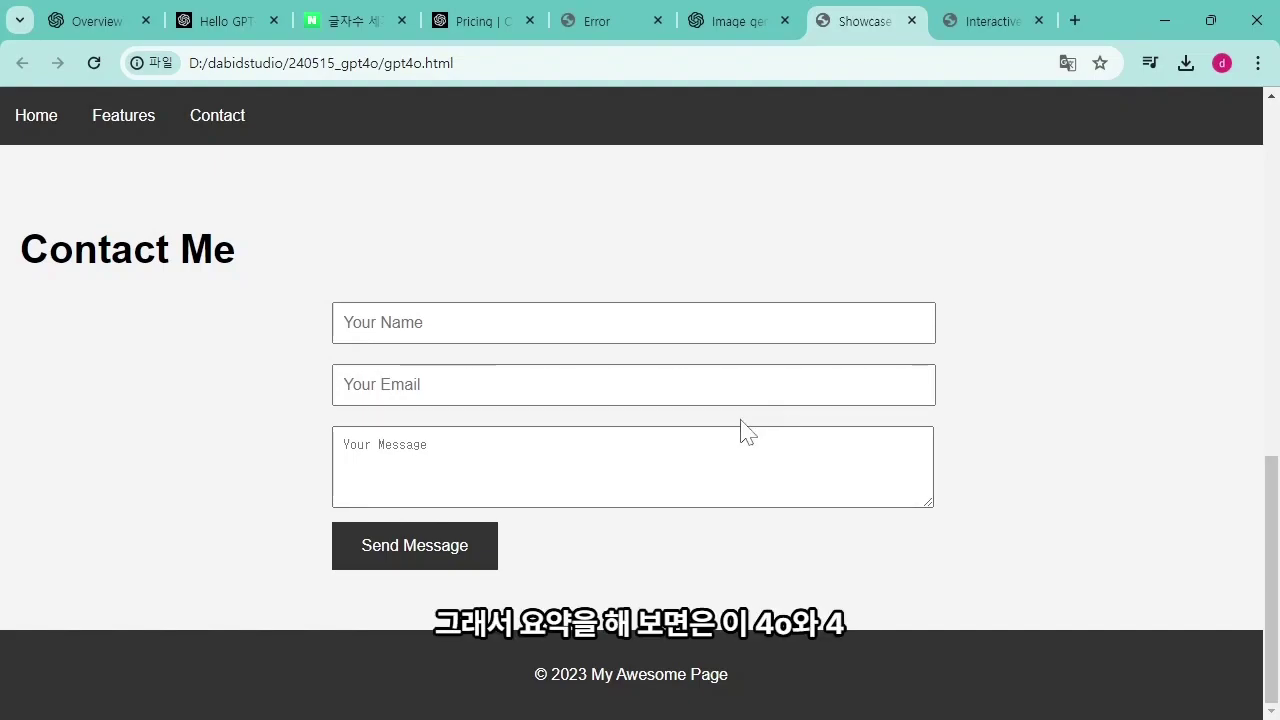
Return to the Hello GPT-4o article and view its Explorations of capabilities section
left_click(205, 20)
scroll(722, 470, "up", 10)
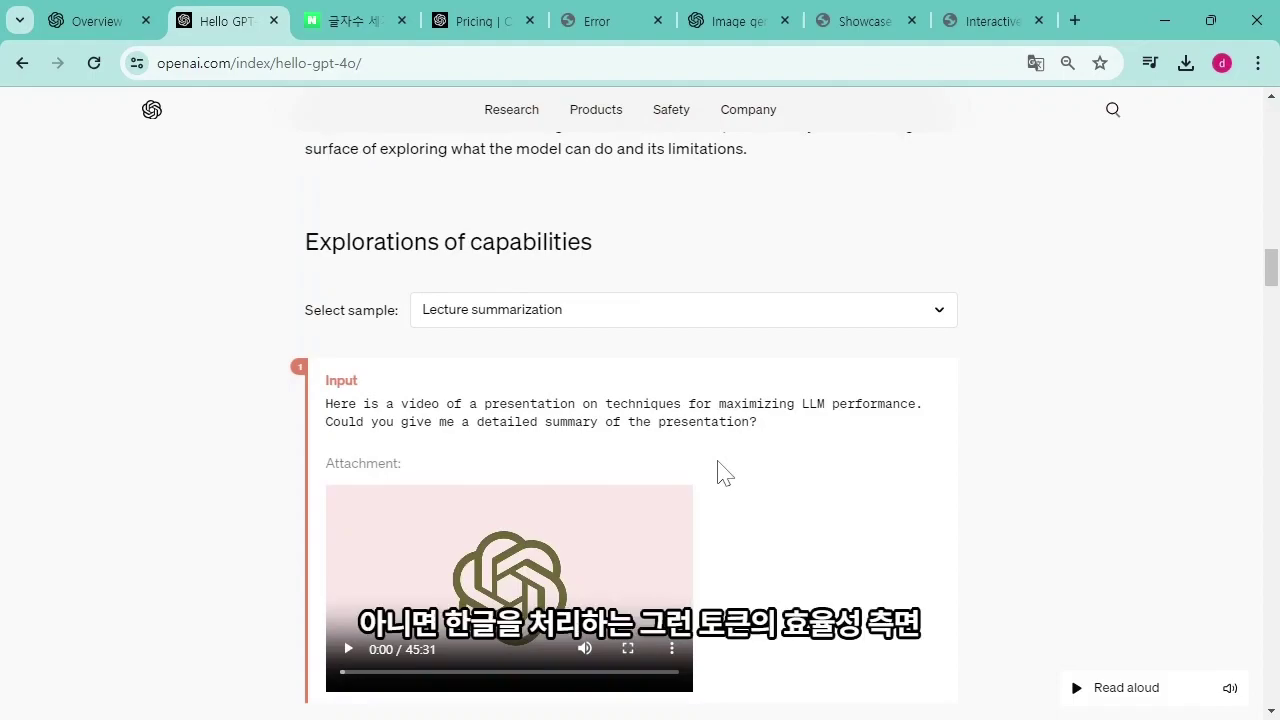